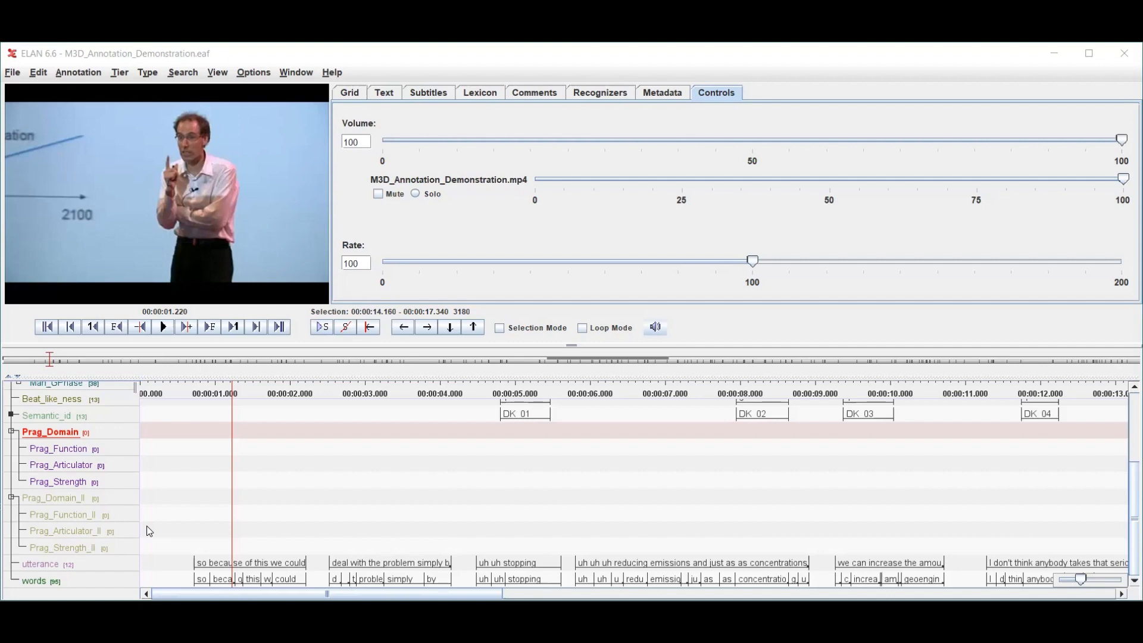
Step: Play back the DK_01 gesture segment and the surrounding opening speech to examine the gesture's pragmatic meaning
scroll(555, 503, up, 2)
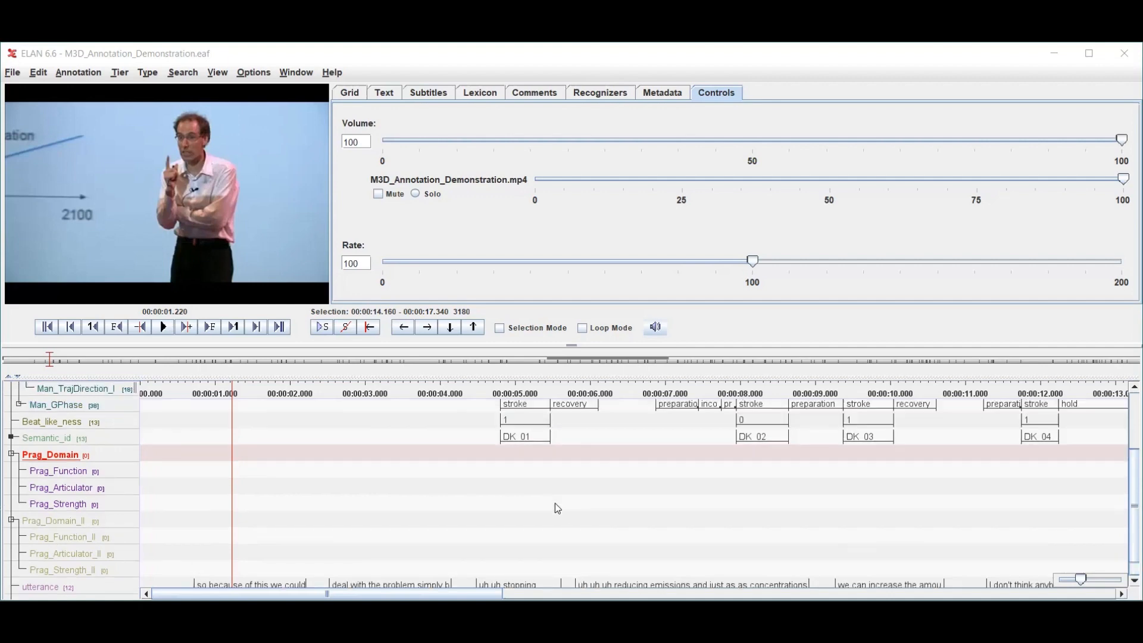
click(529, 445)
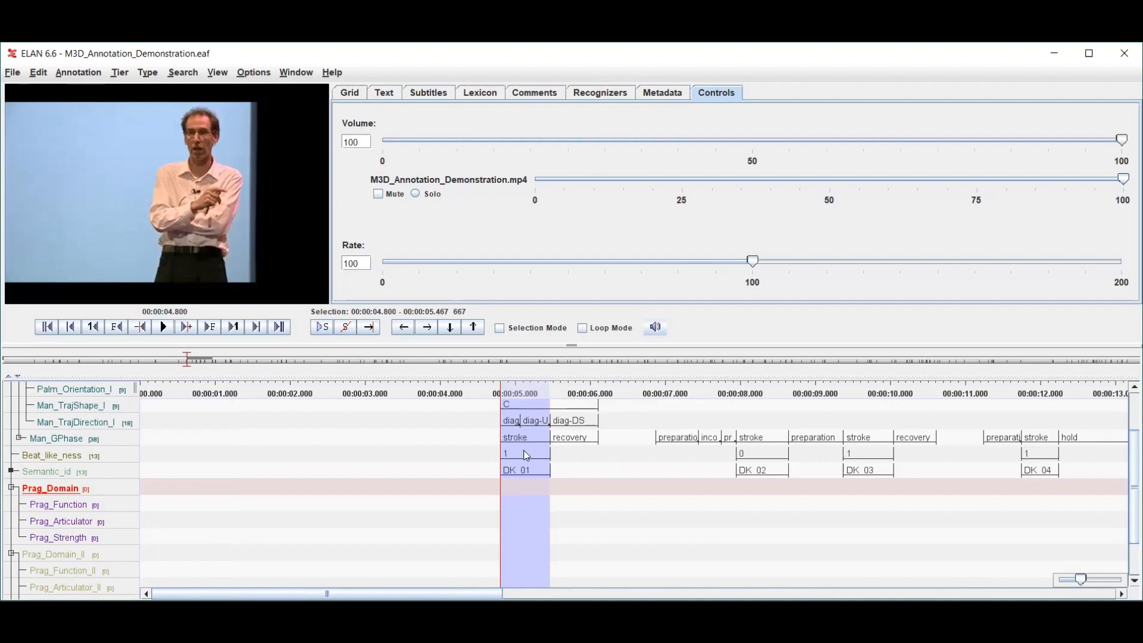
scroll(373, 481, down, 3)
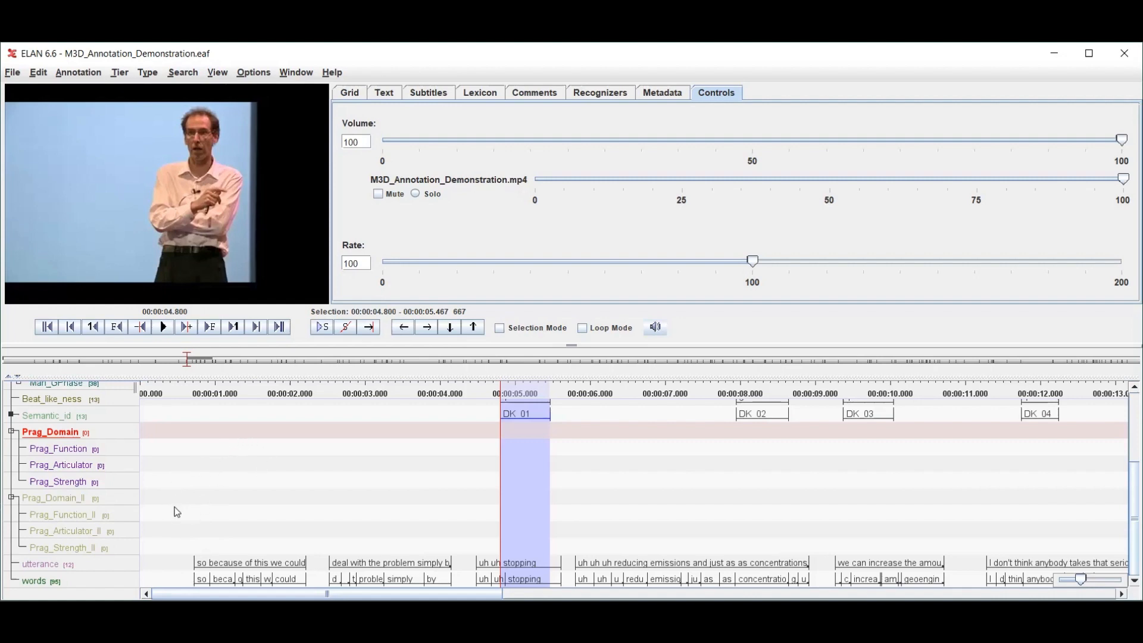
drag(549, 502, 817, 496)
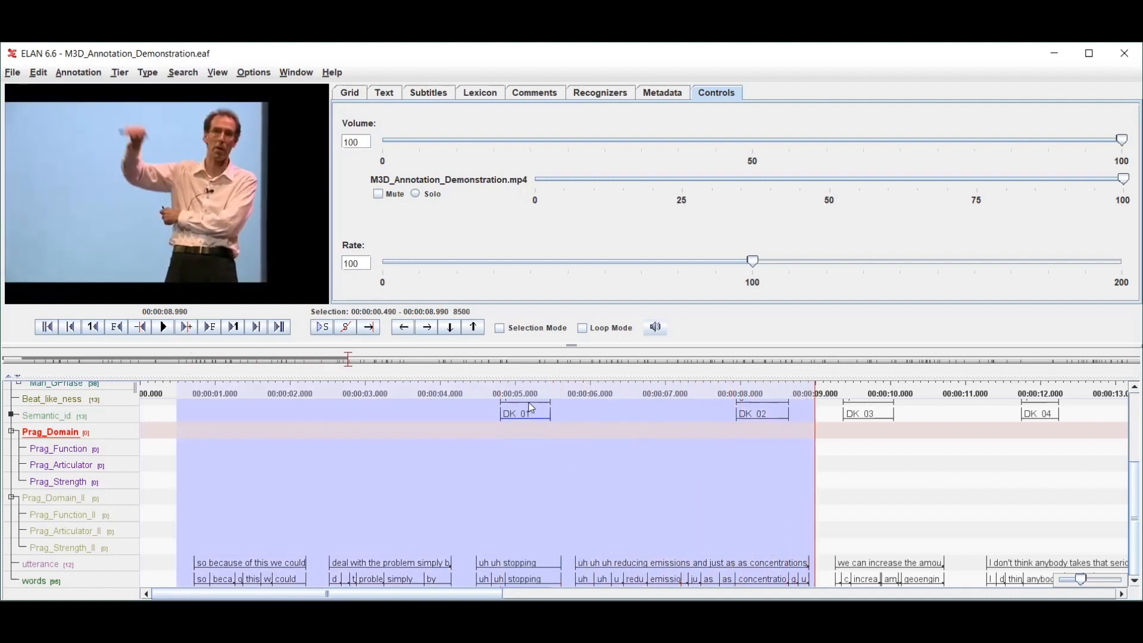
mouse_move(529, 405)
key(shift+space)
key(shift+space)
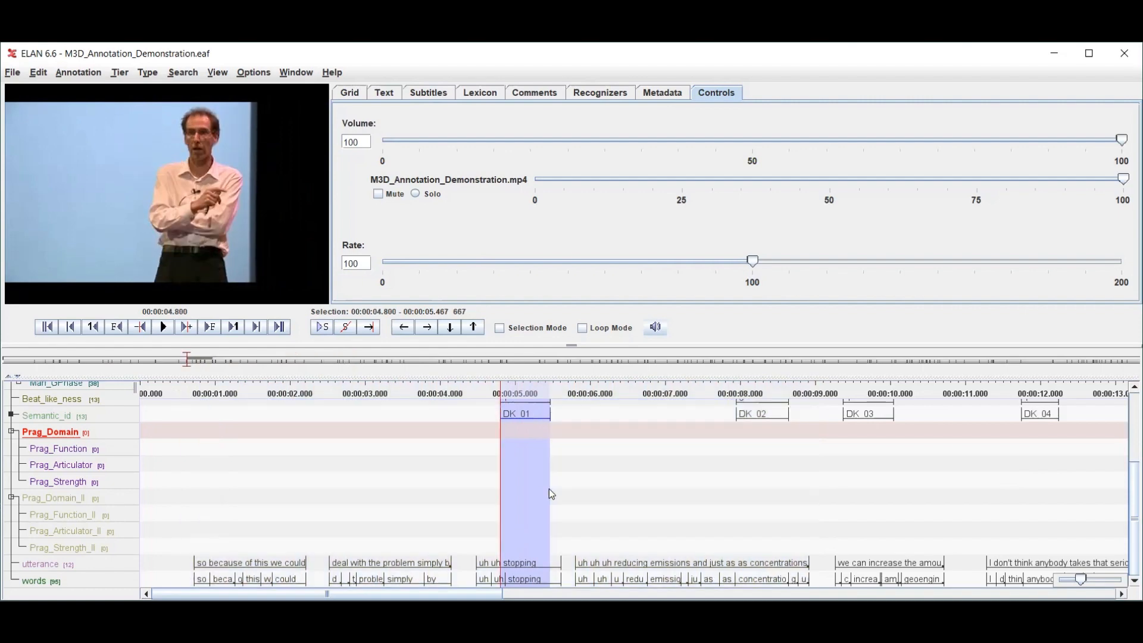
key(shift+space)
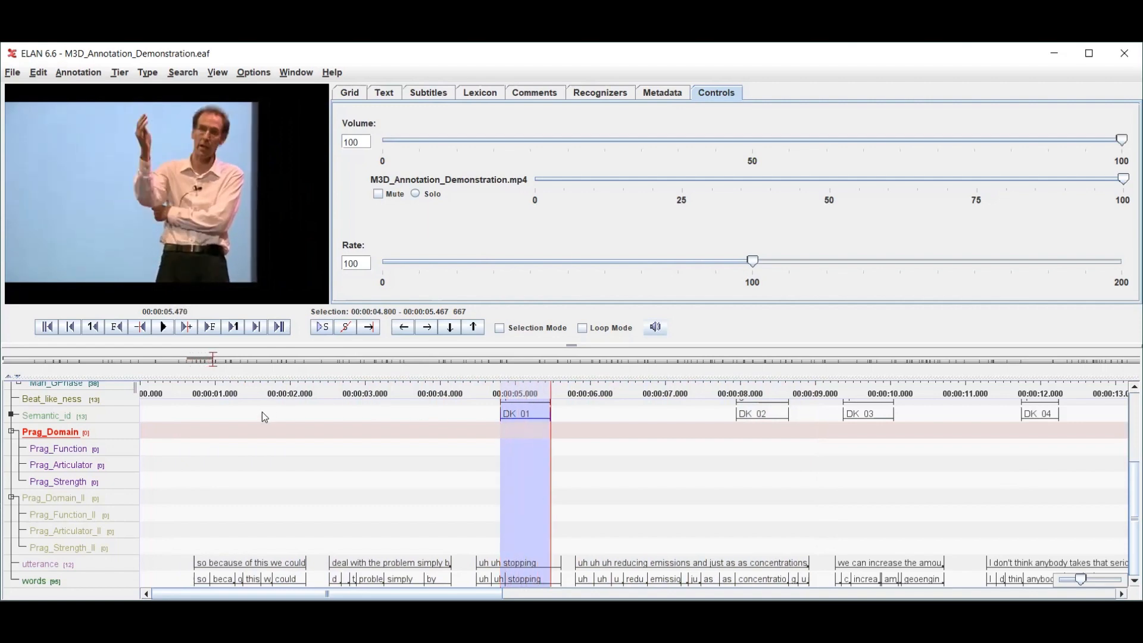
drag(435, 476, 574, 501)
key(shift+space)
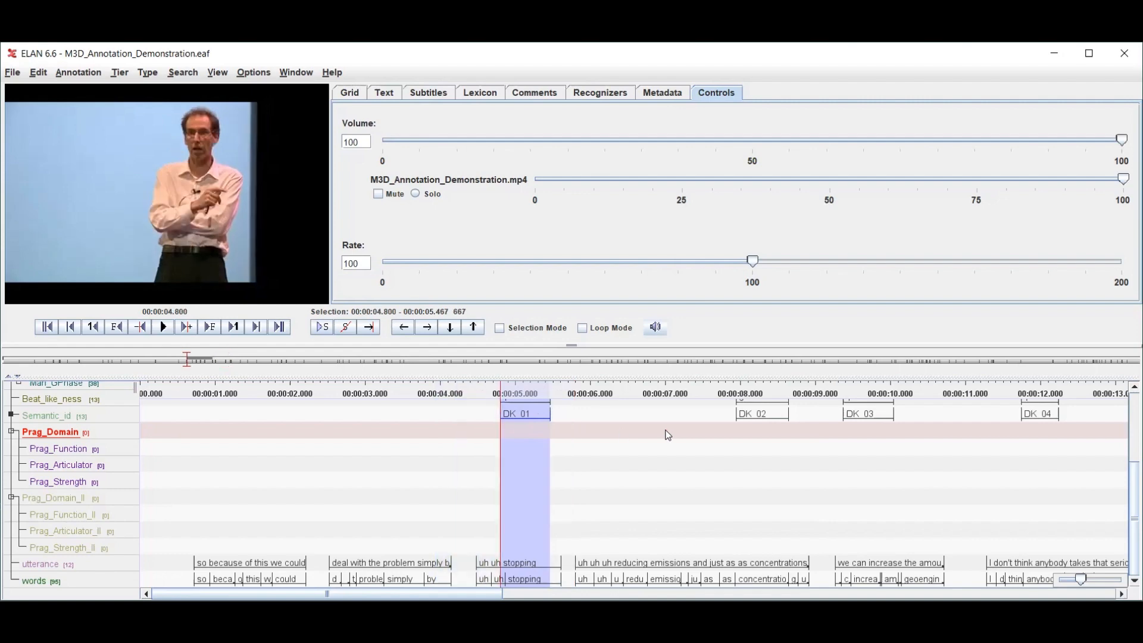
Step: Add a Prag_Domain annotation with the value Operation over the DK_01 segment
key(alt+n)
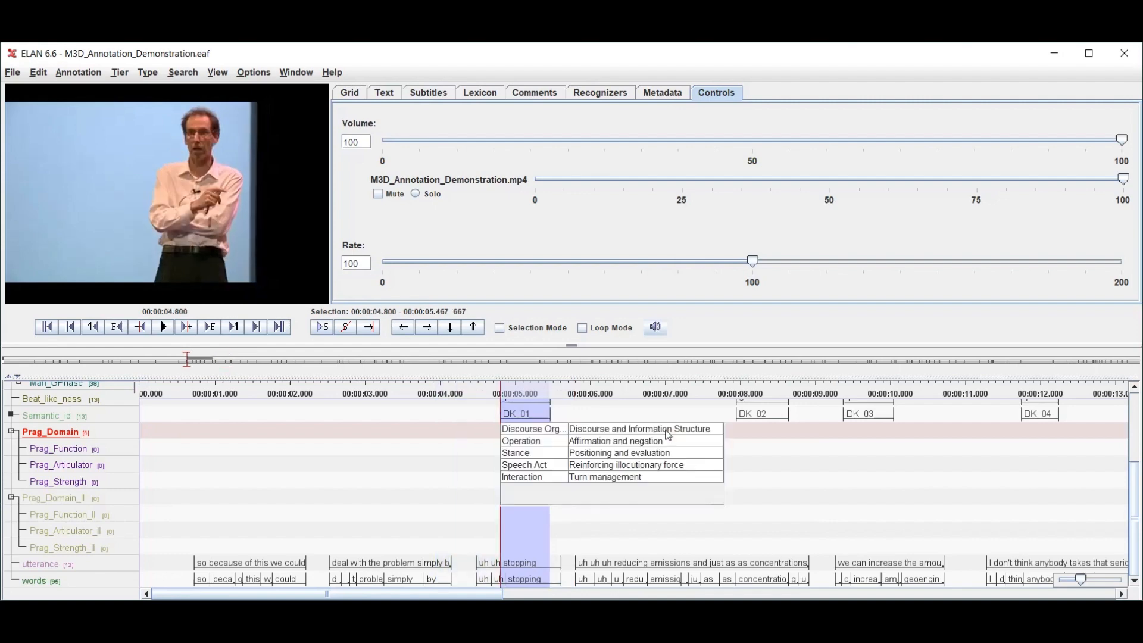
key(Down)
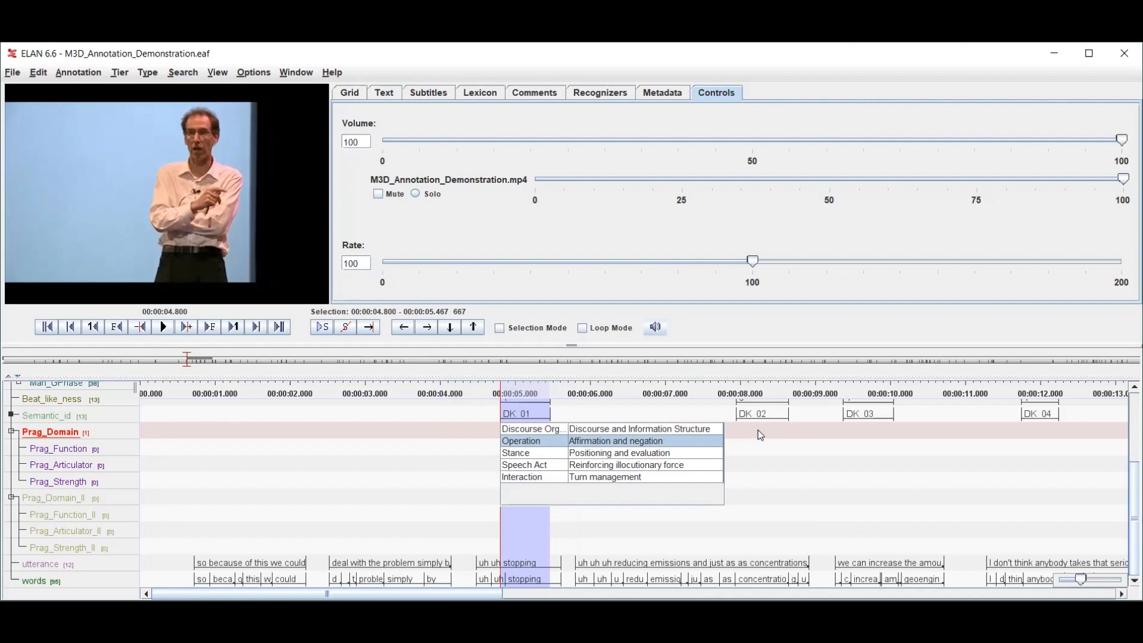
key(Return)
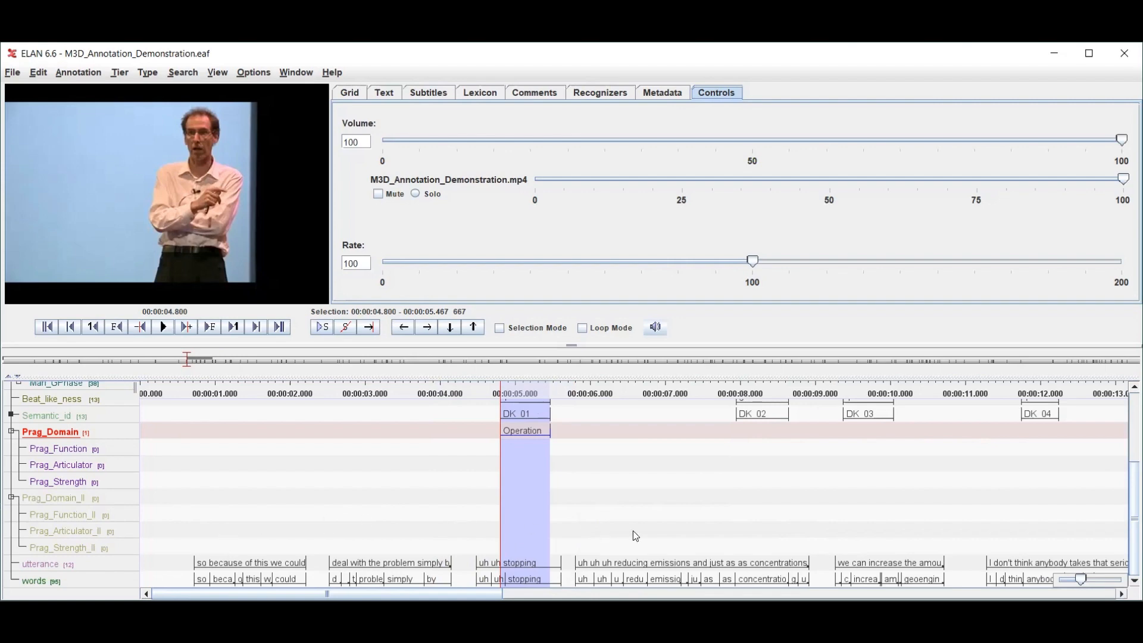
Step: Play back the utterance "I don't think anybody takes that seriously" near 11 to 13 seconds
drag(976, 532, 1116, 528)
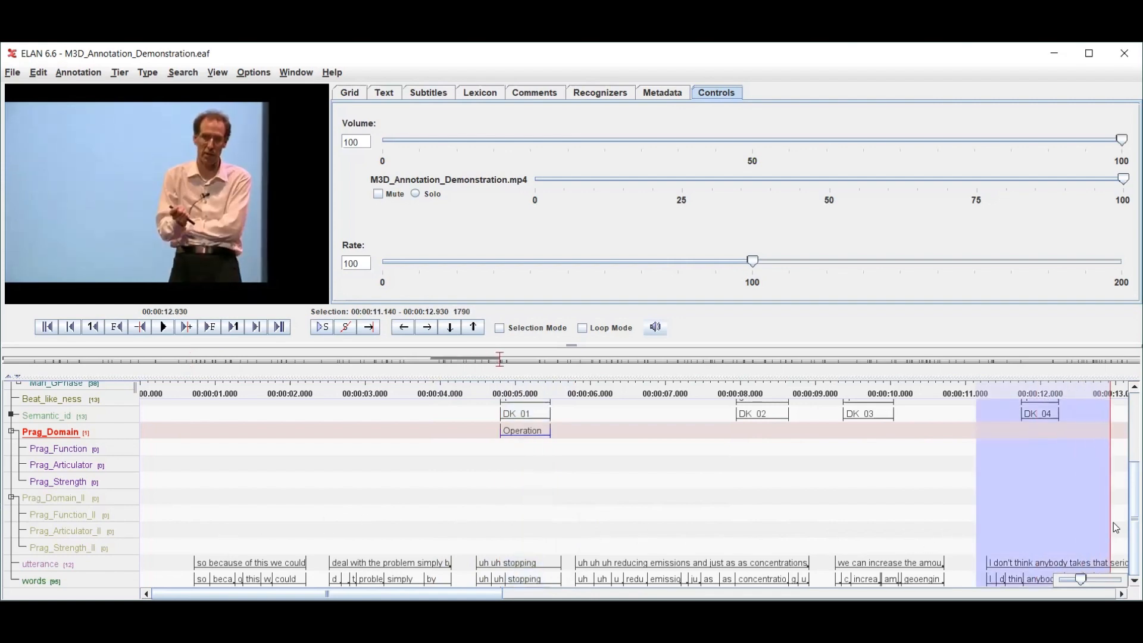
click(1072, 567)
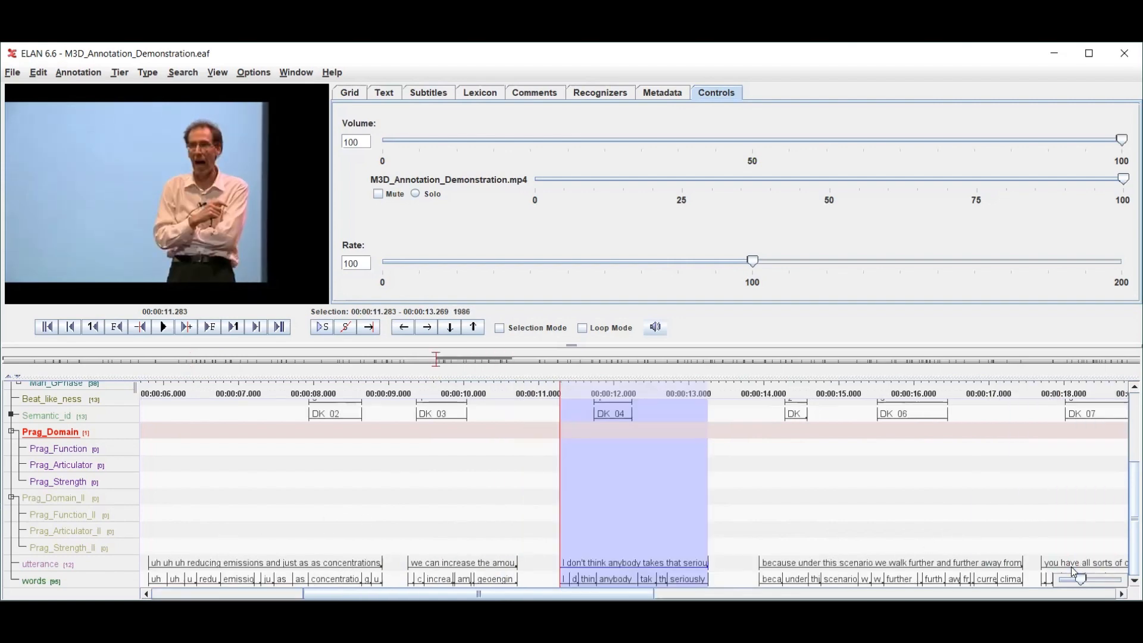
key(ctrl+space)
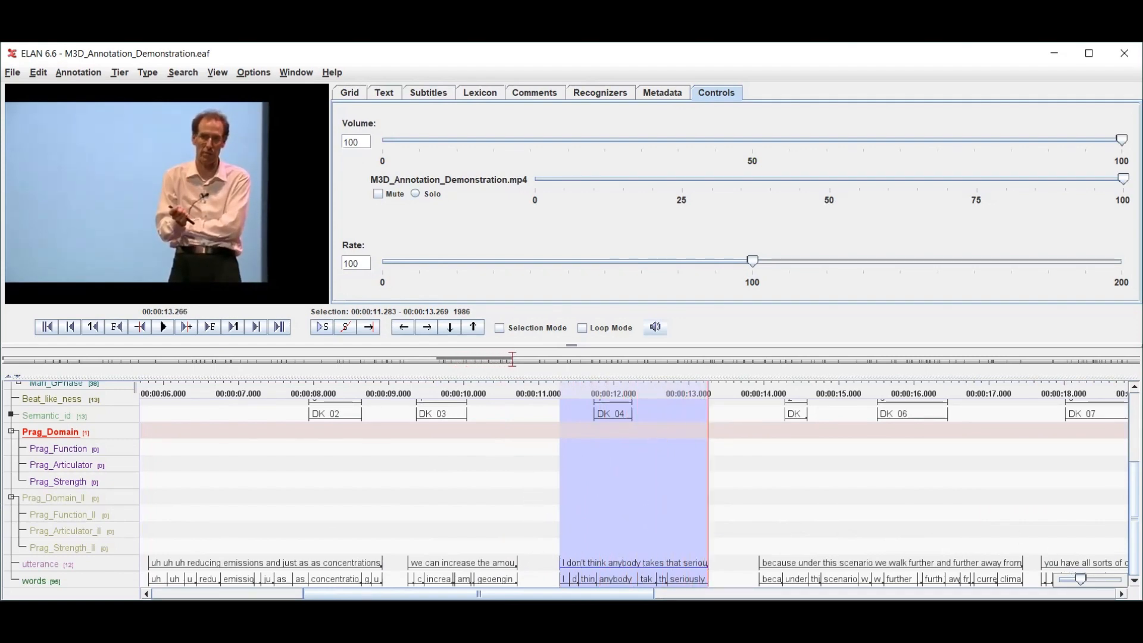
scroll(634, 488, left, 5)
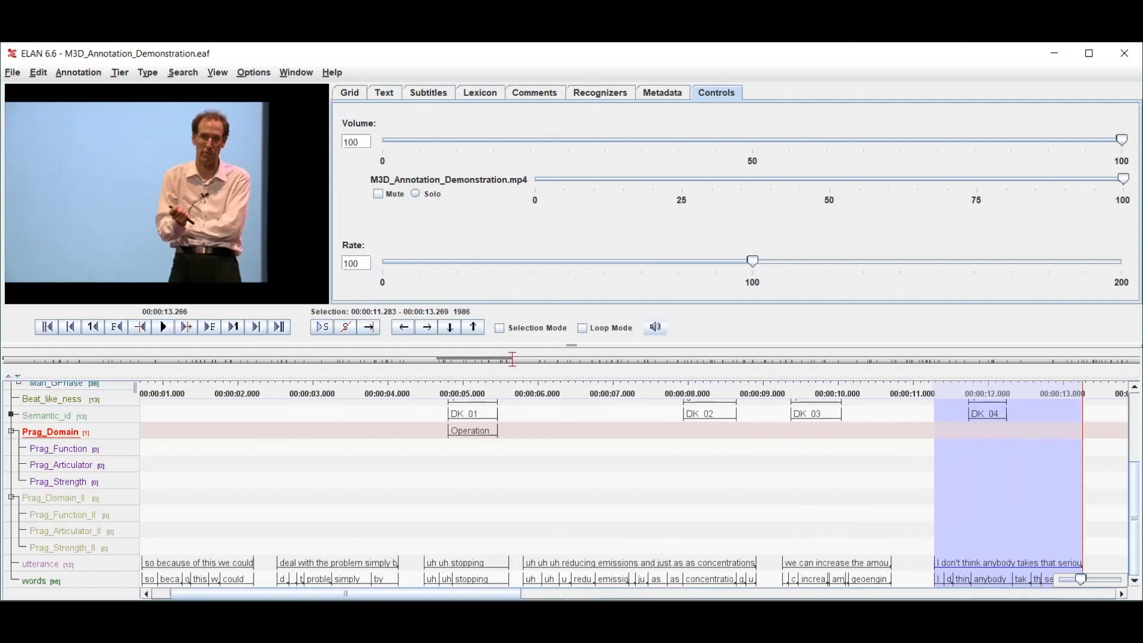
scroll(444, 449, left, 1)
Step: Play back the passage from about 4.0 to 9.2 seconds, covering the DK_01 and DK_02 gestures
click(475, 422)
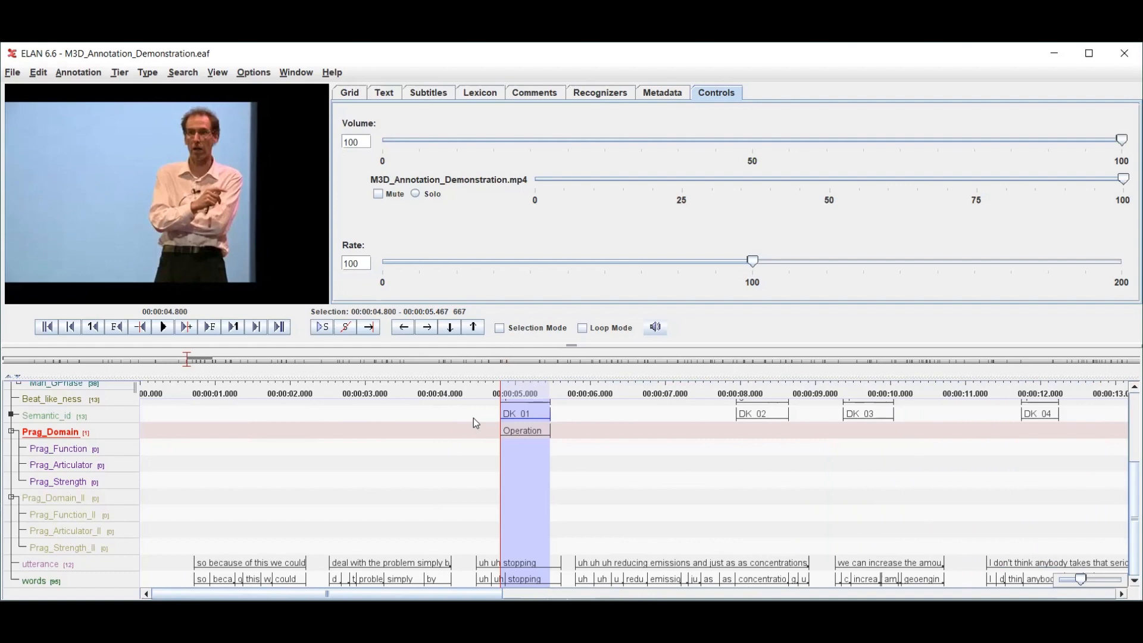
drag(444, 451, 826, 473)
key(shift+space)
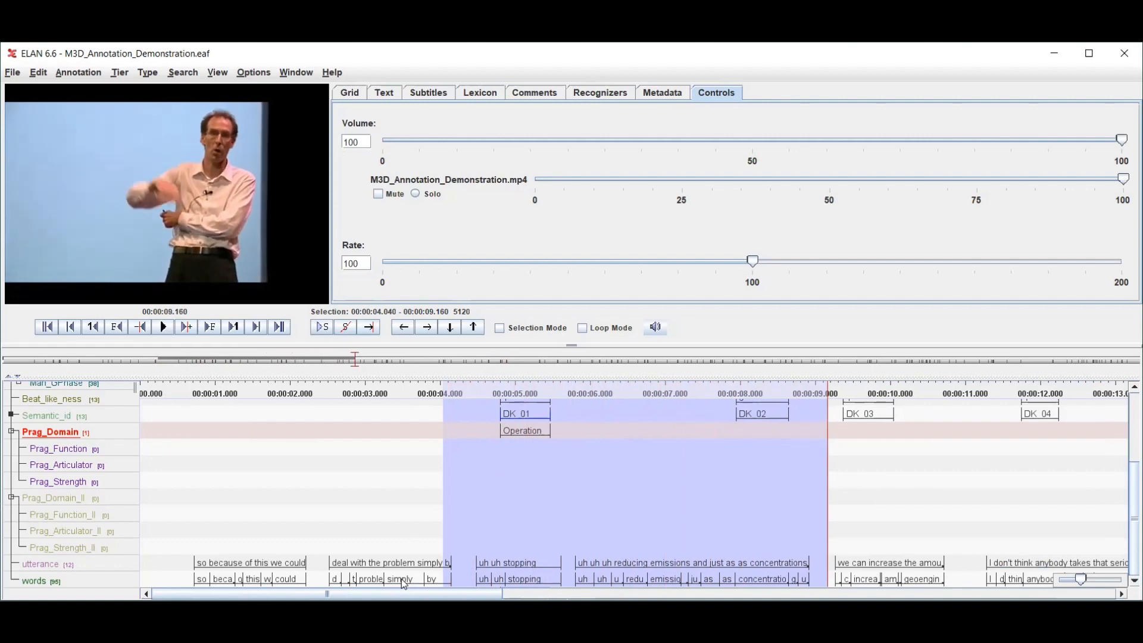
Step: Add a Prag_Domain_II annotation with the value Stance over the DK_01 segment
click(59, 498)
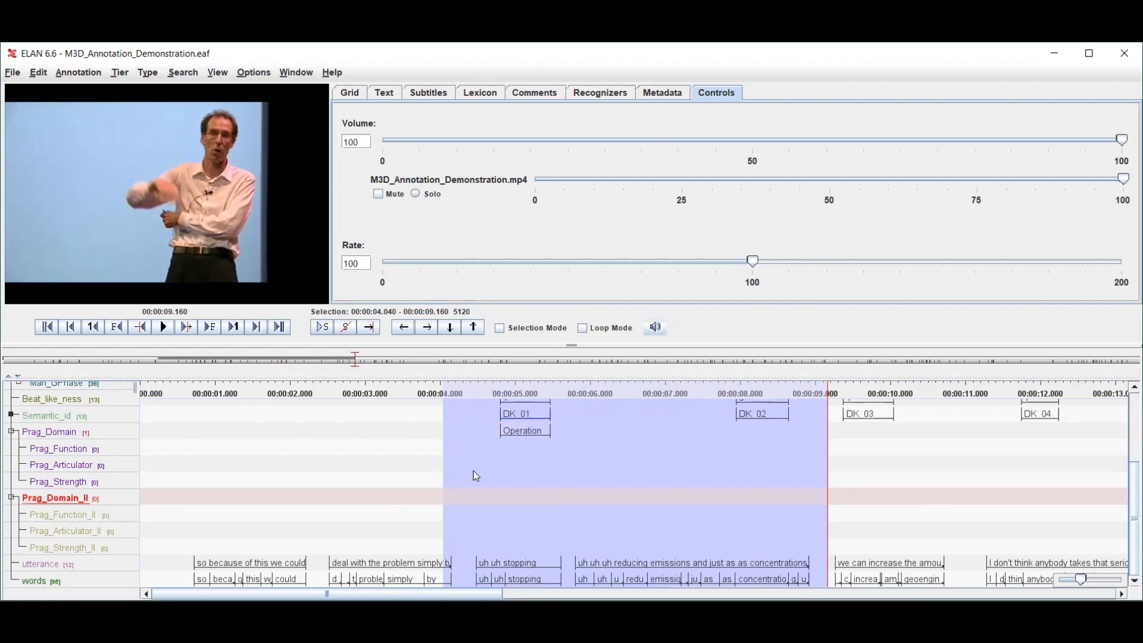
drag(475, 471, 570, 485)
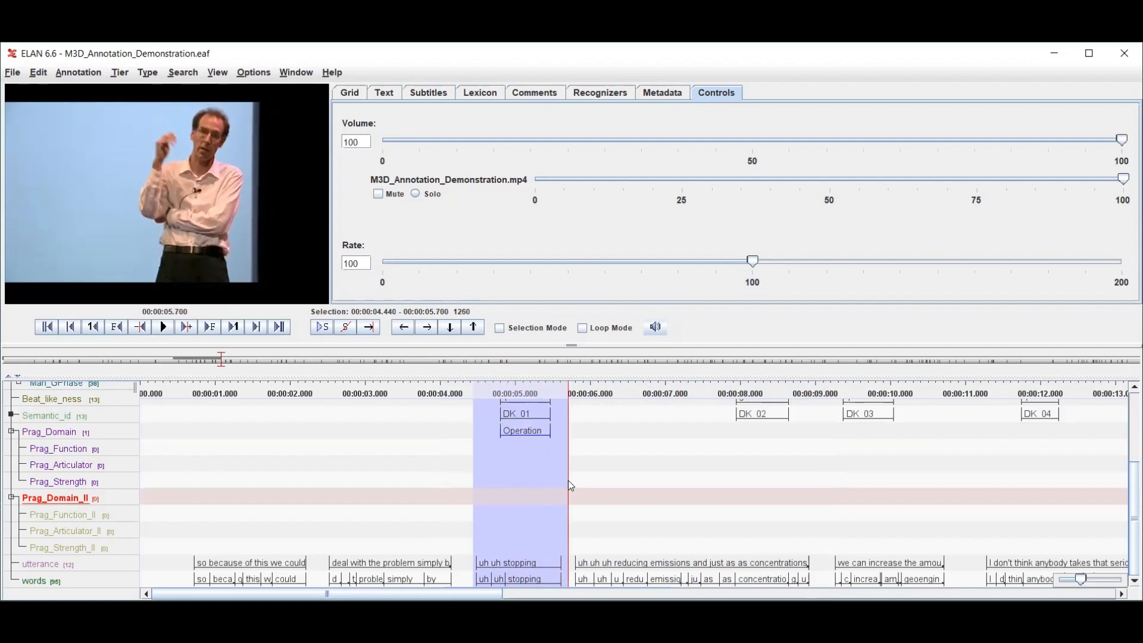
click(529, 433)
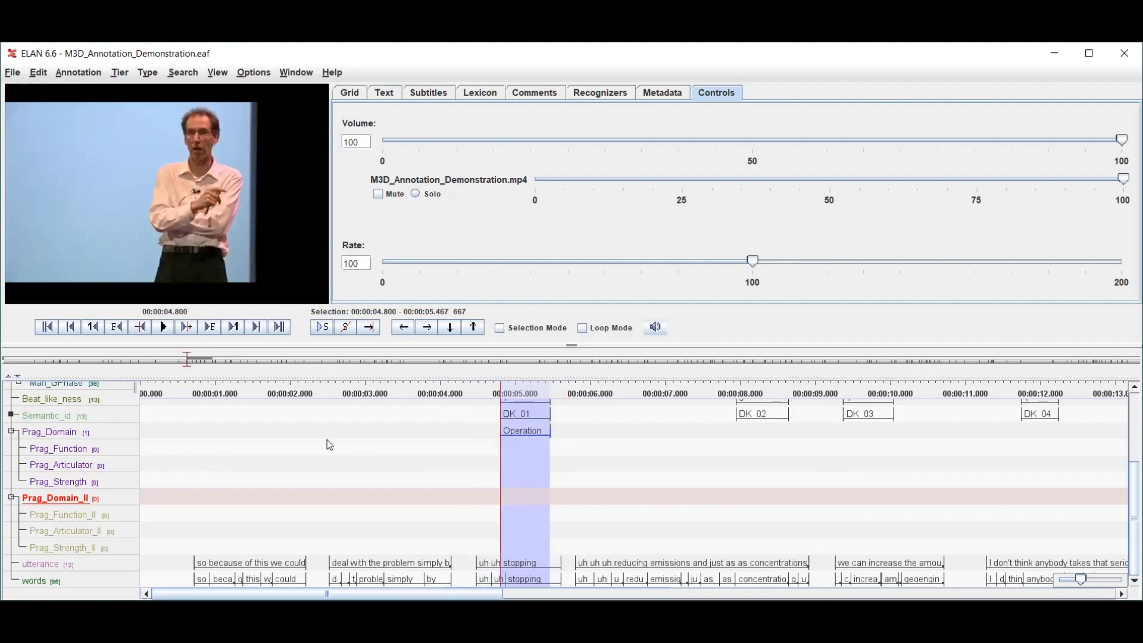
key(alt+n)
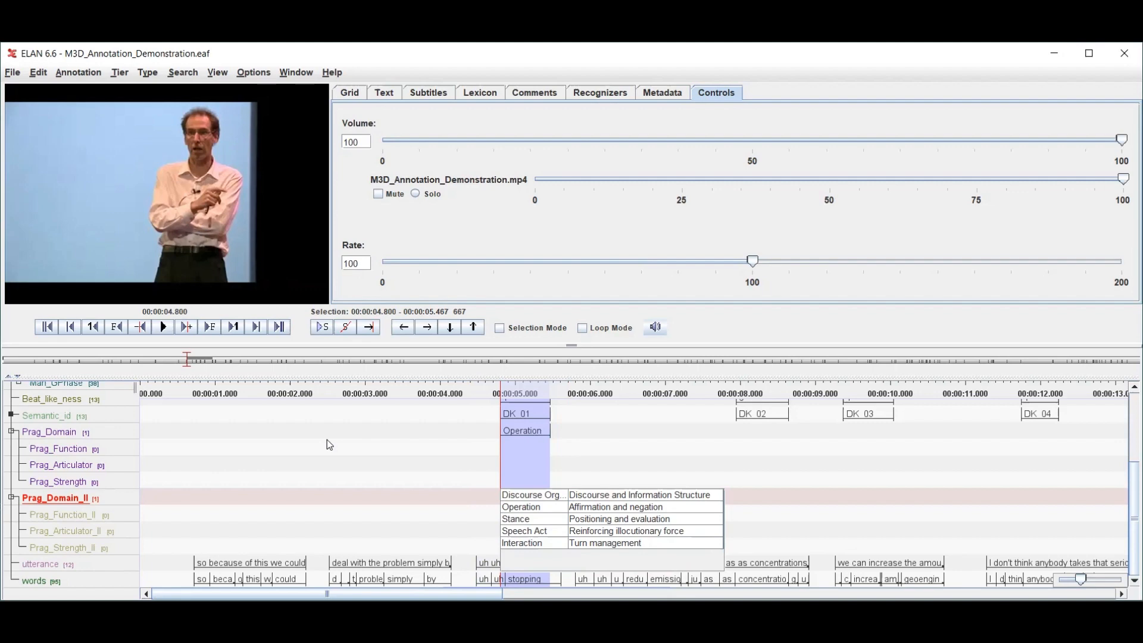
key(Down)
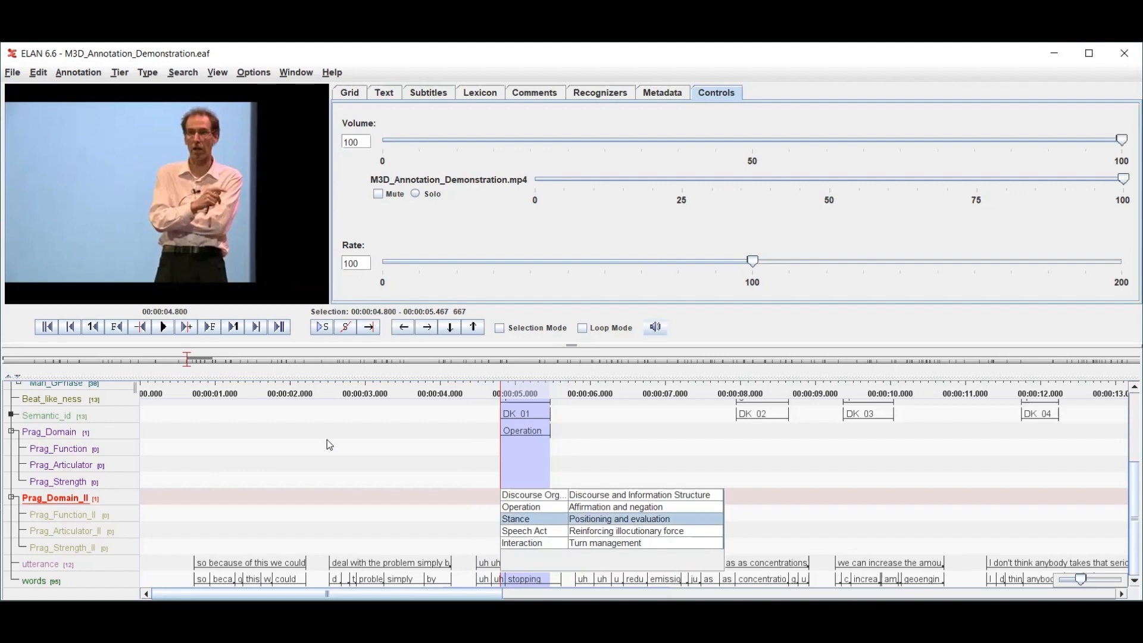
key(Return)
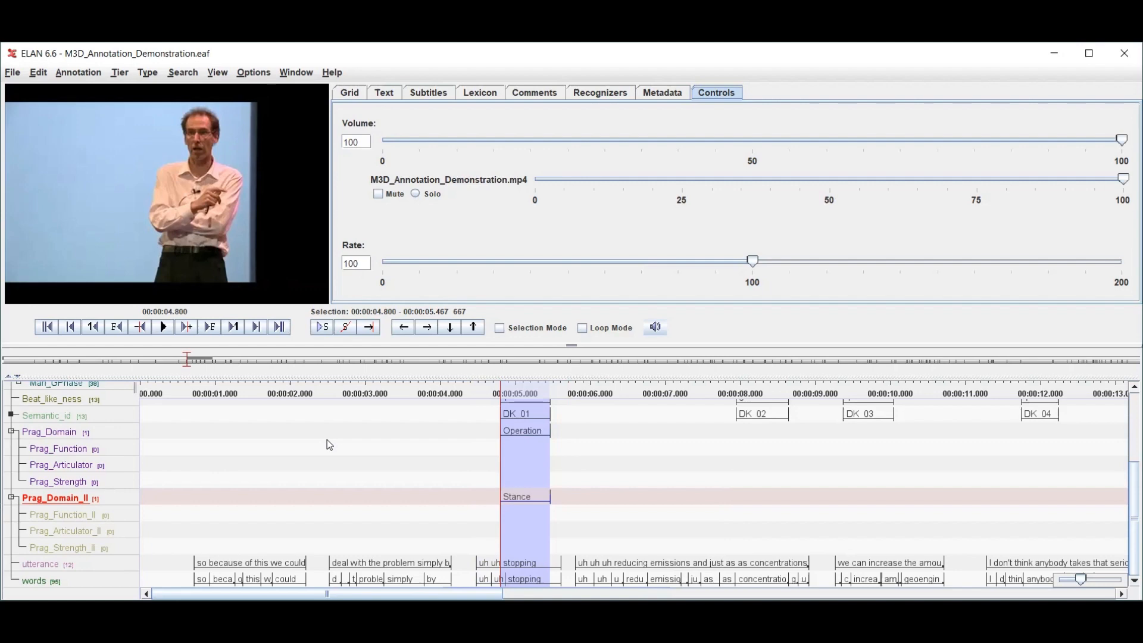
Step: Add a Prag_Function annotation reading "negation" under the Operation annotation of DK_01
click(75, 451)
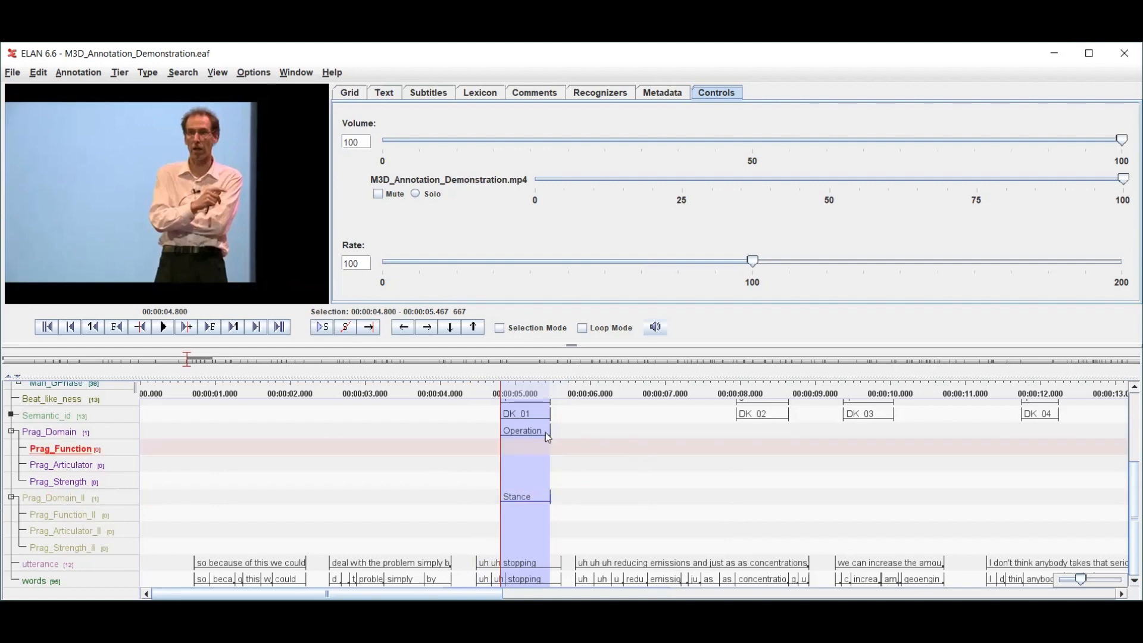
double_click(515, 455)
text(negation)
key(Return)
Step: Play back the speech from about 5.7 to 13.5 seconds, and replay the DK_02 and DK_03 passage from about 7.0 to 10.9 seconds
scroll(584, 426, up, 3)
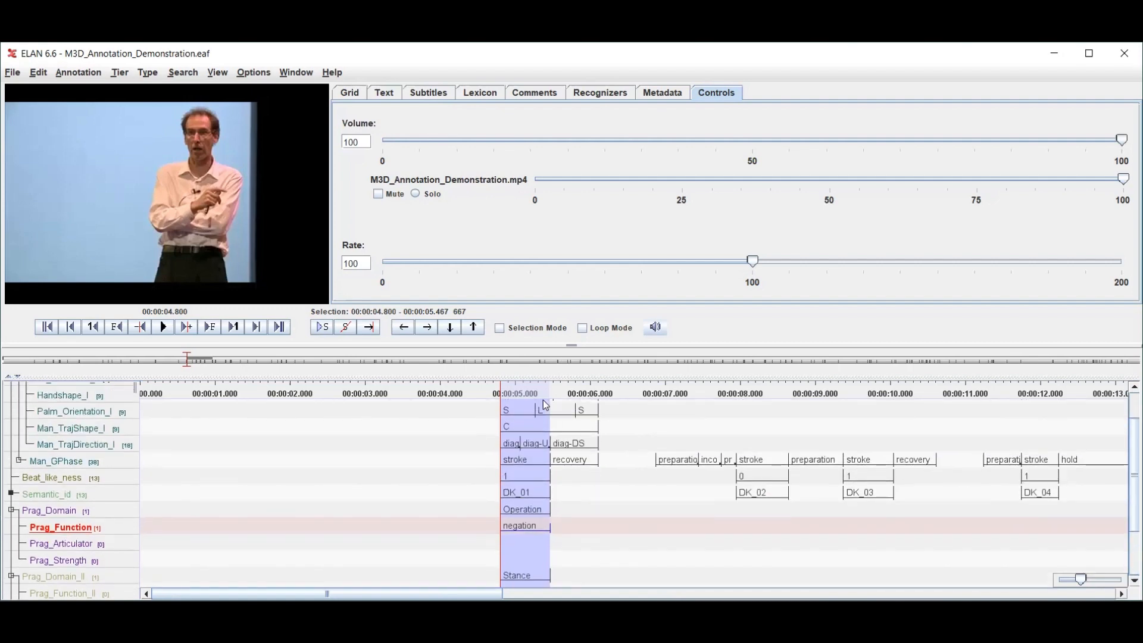
scroll(477, 491, down, 2)
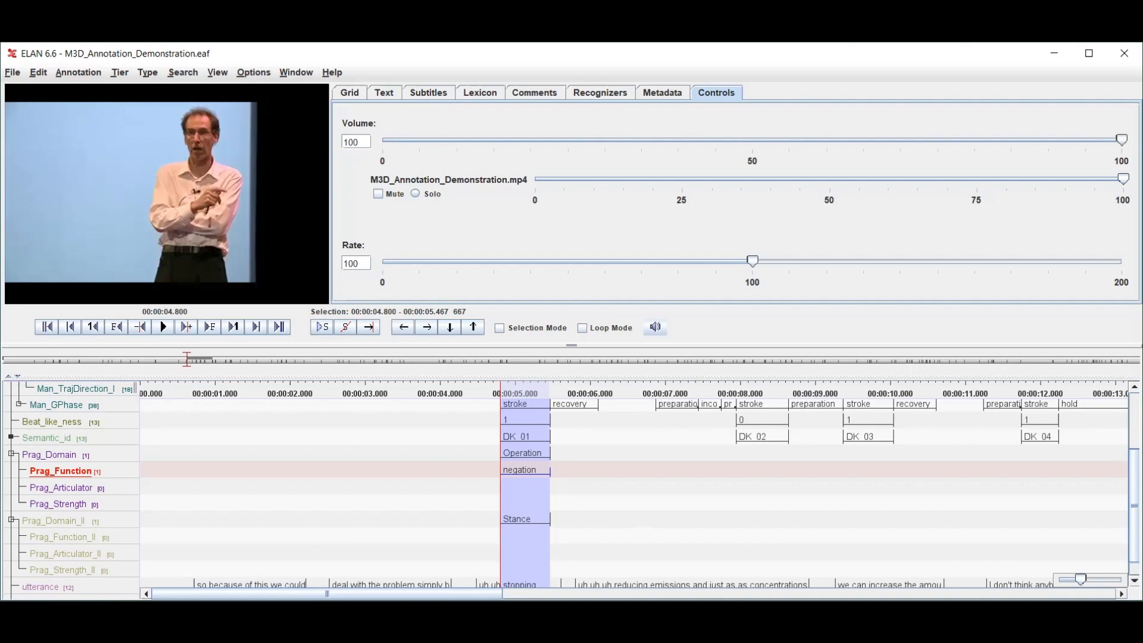
scroll(498, 563, down, 1)
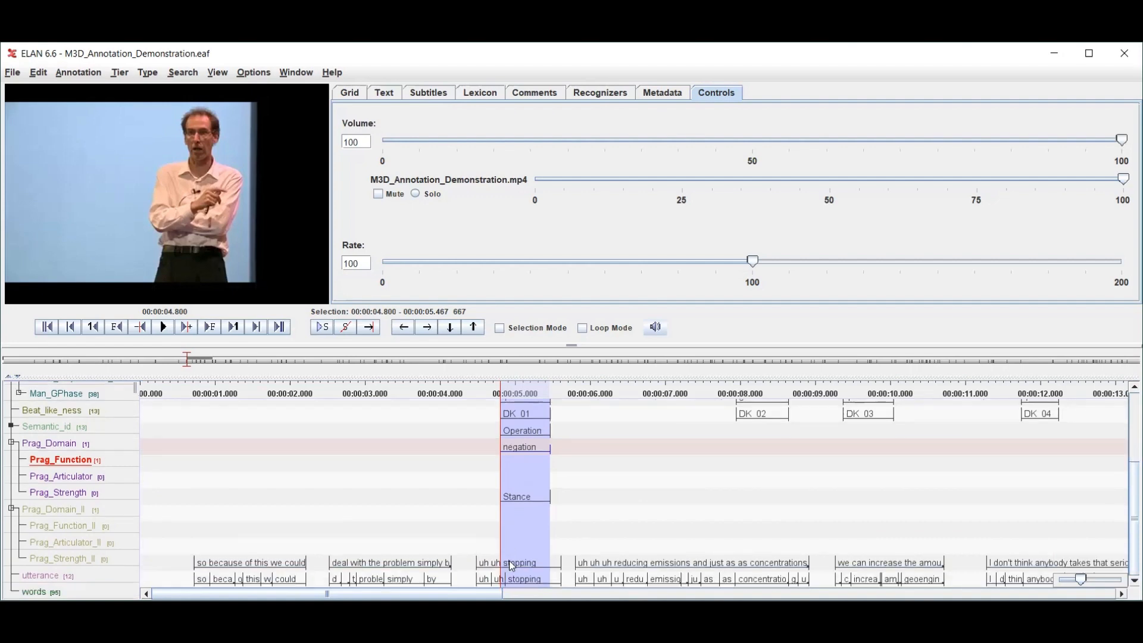
drag(327, 594, 464, 593)
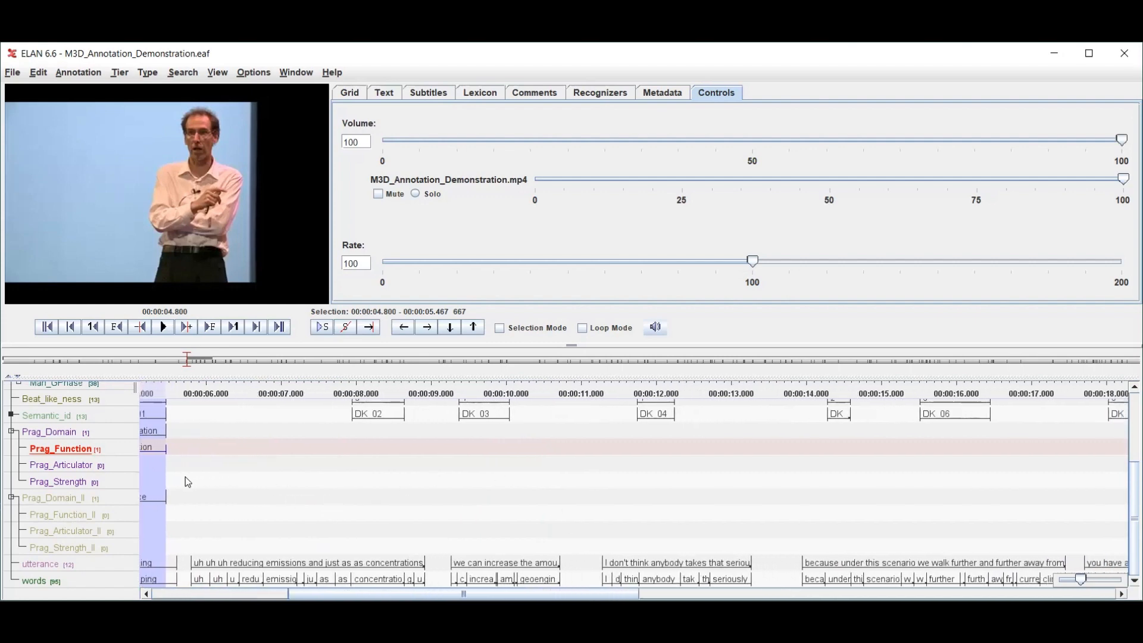
drag(185, 478, 770, 489)
key(shift+space)
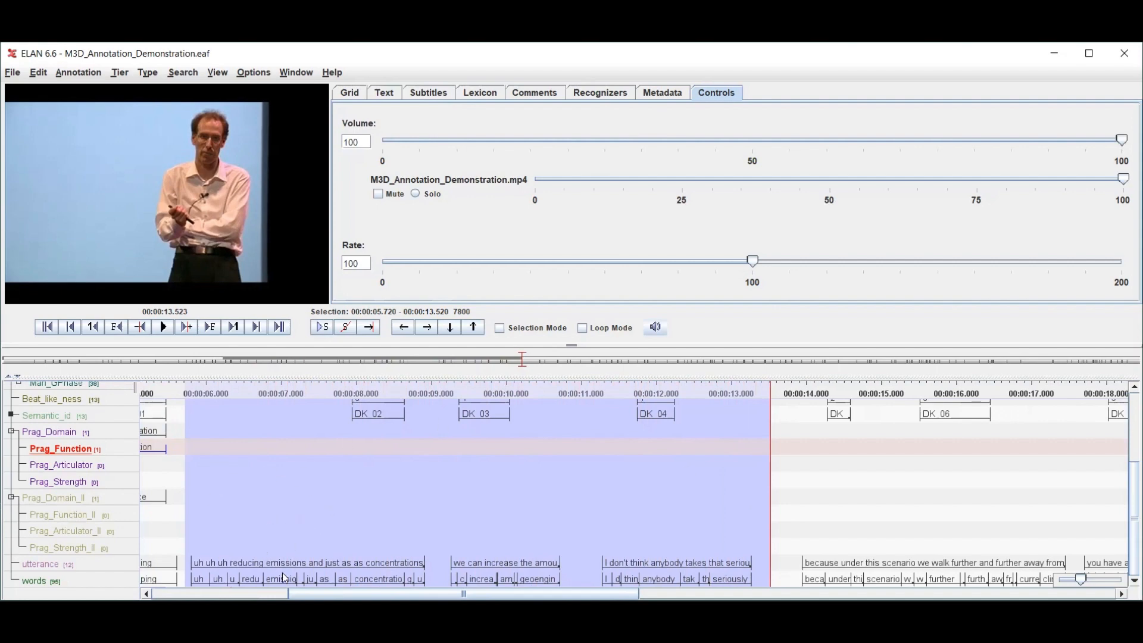
drag(284, 506, 570, 520)
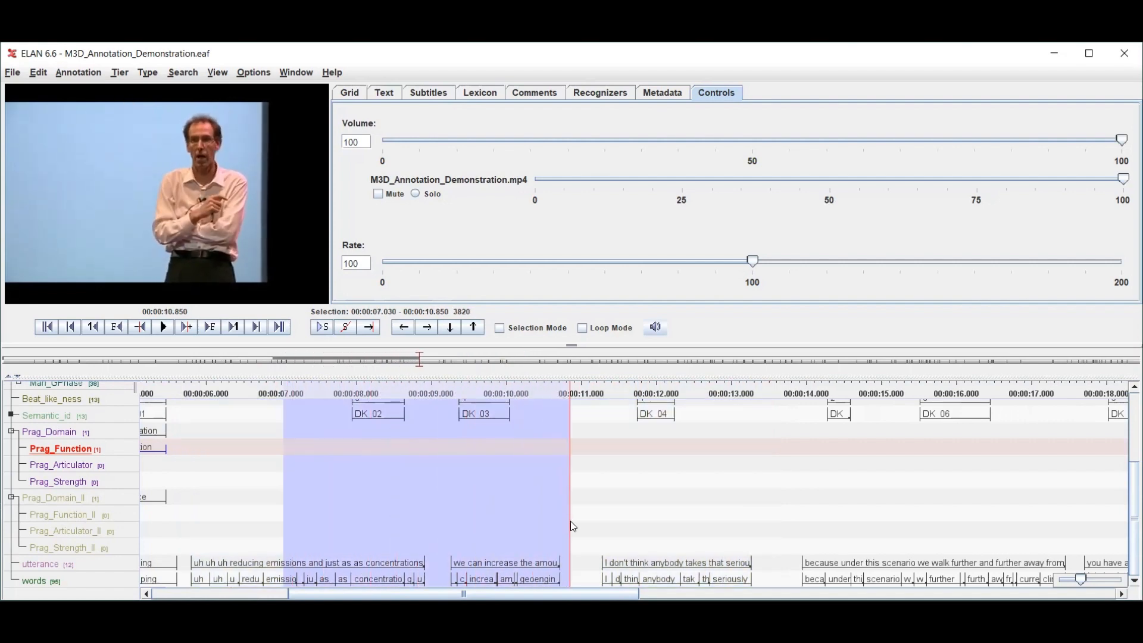
key(shift+space)
Step: Add a Prag_Domain annotation over the DK_02 segment with the Discourse Org. value (Discourse and Information Structure)
click(365, 420)
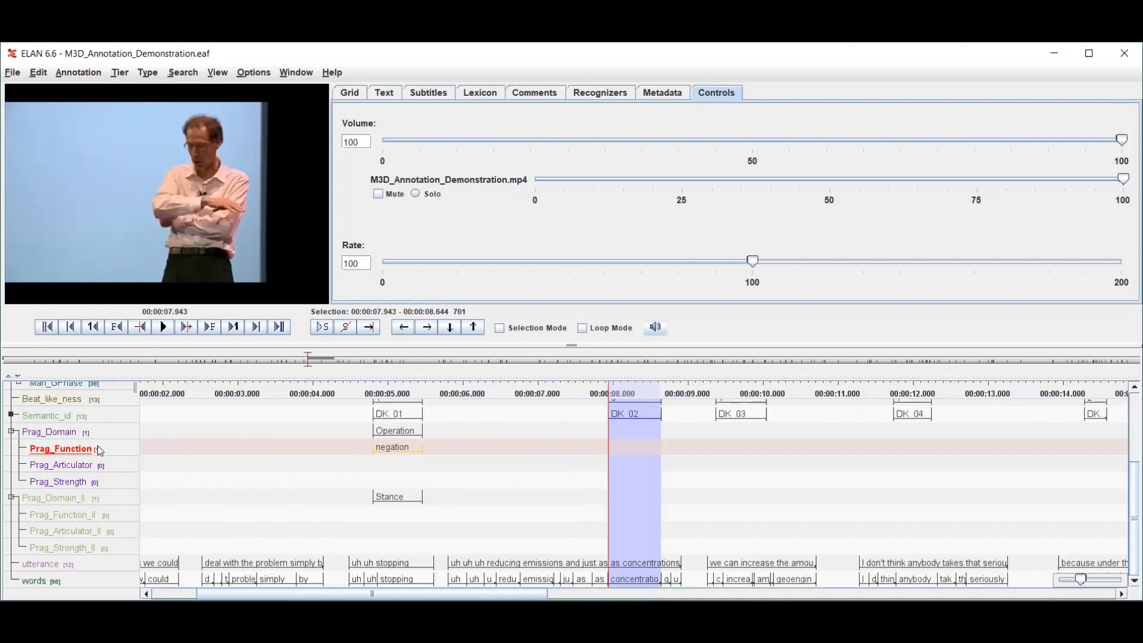
click(82, 436)
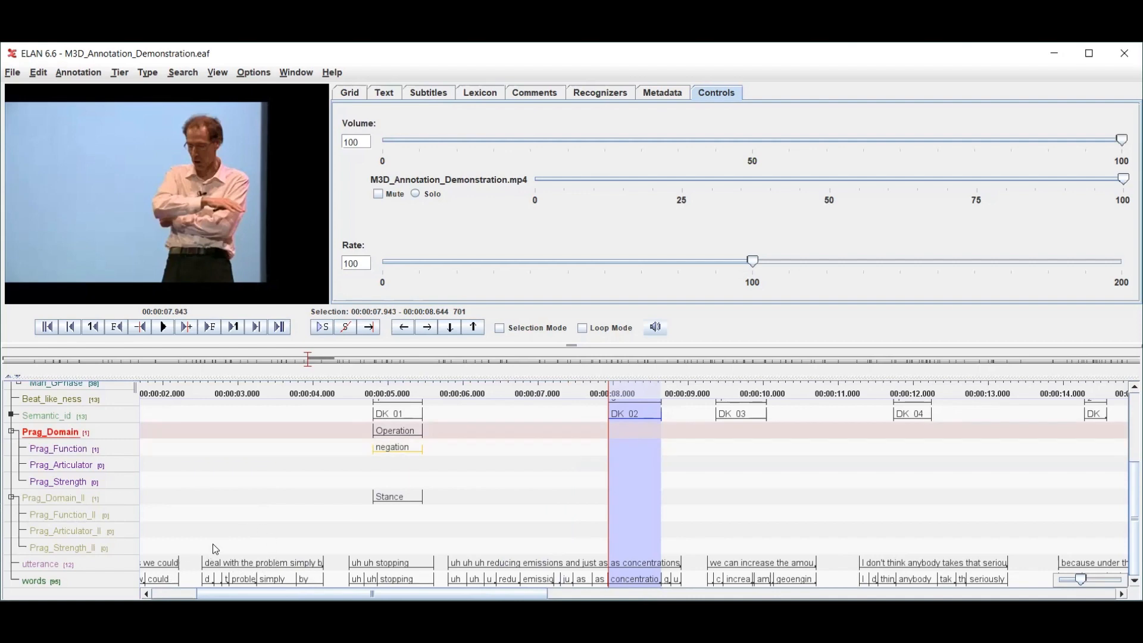
scroll(634, 490, left, 1)
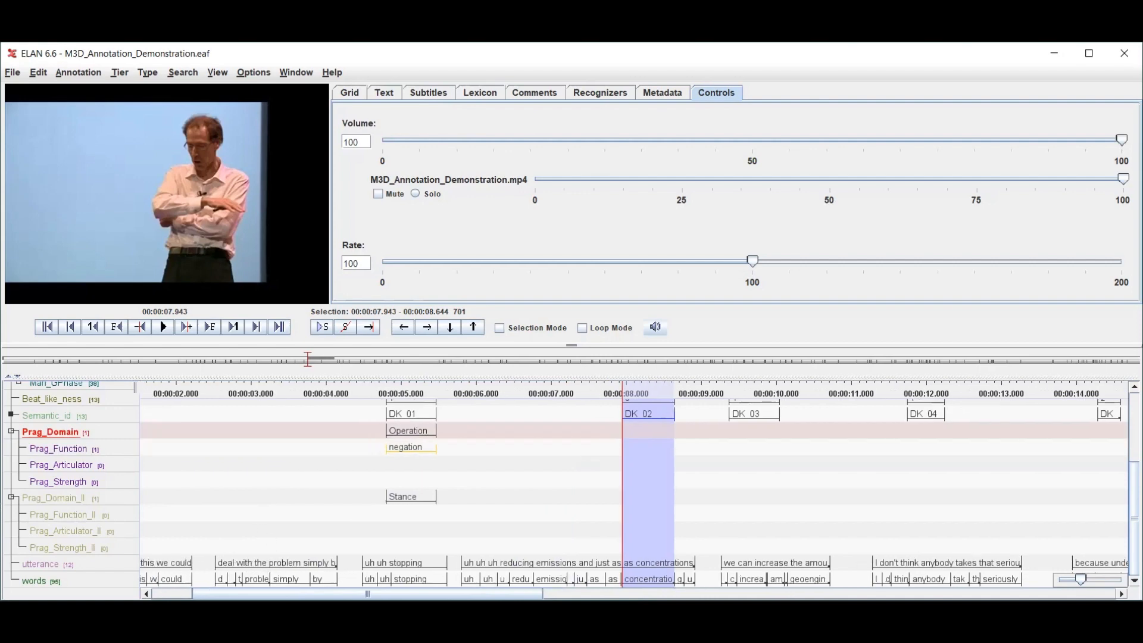
scroll(634, 490, left, 5)
scroll(634, 490, right, 10)
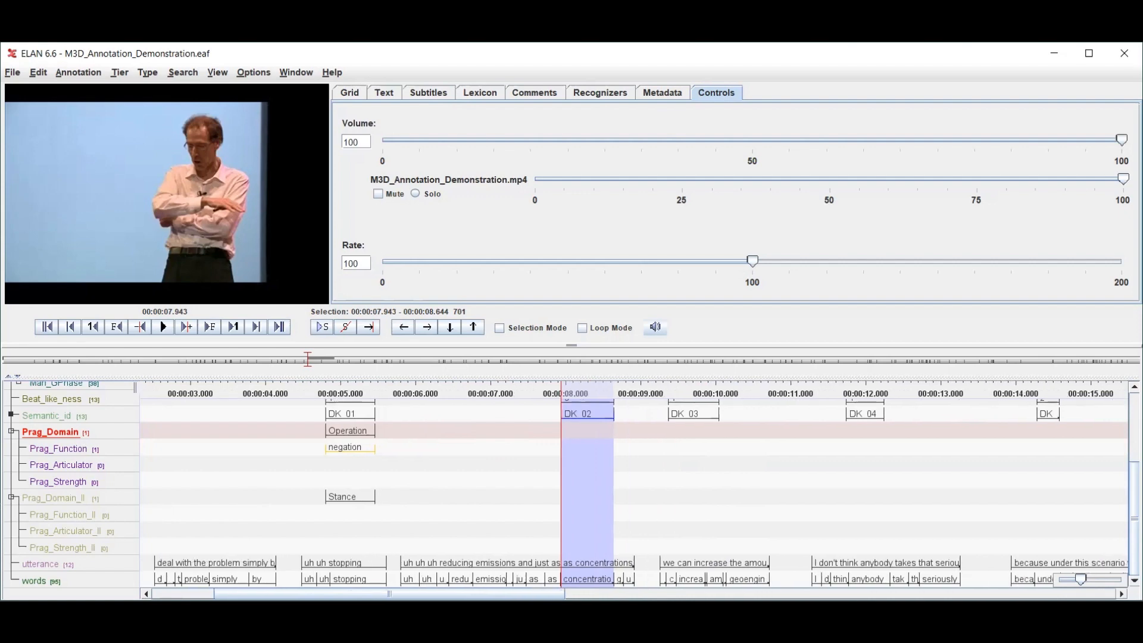
scroll(634, 490, right, 7)
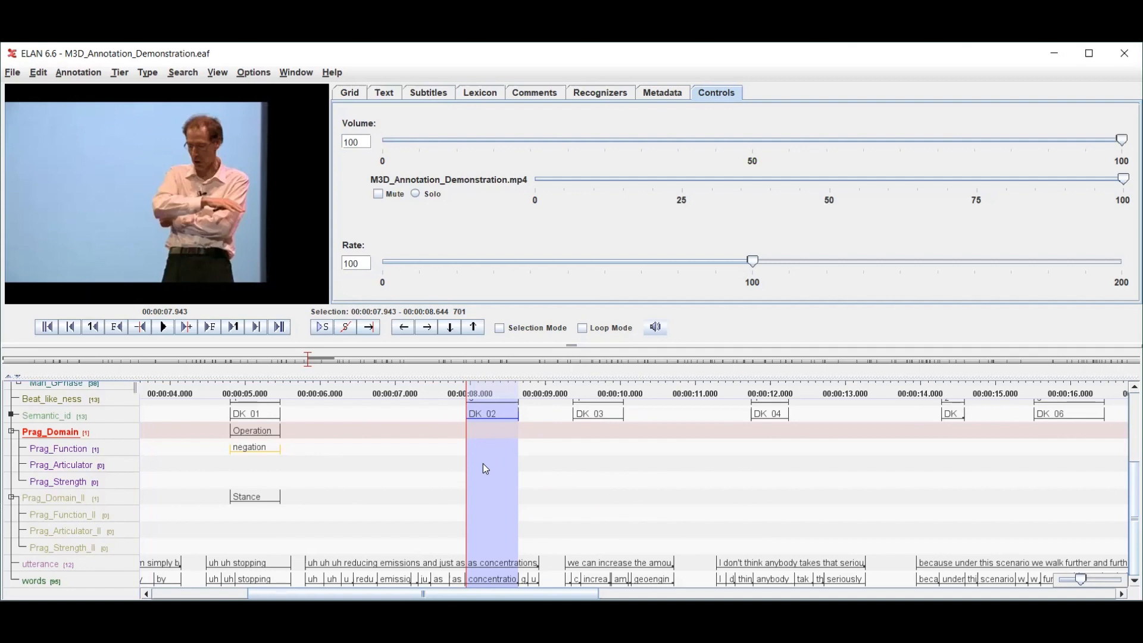
key(alt+n)
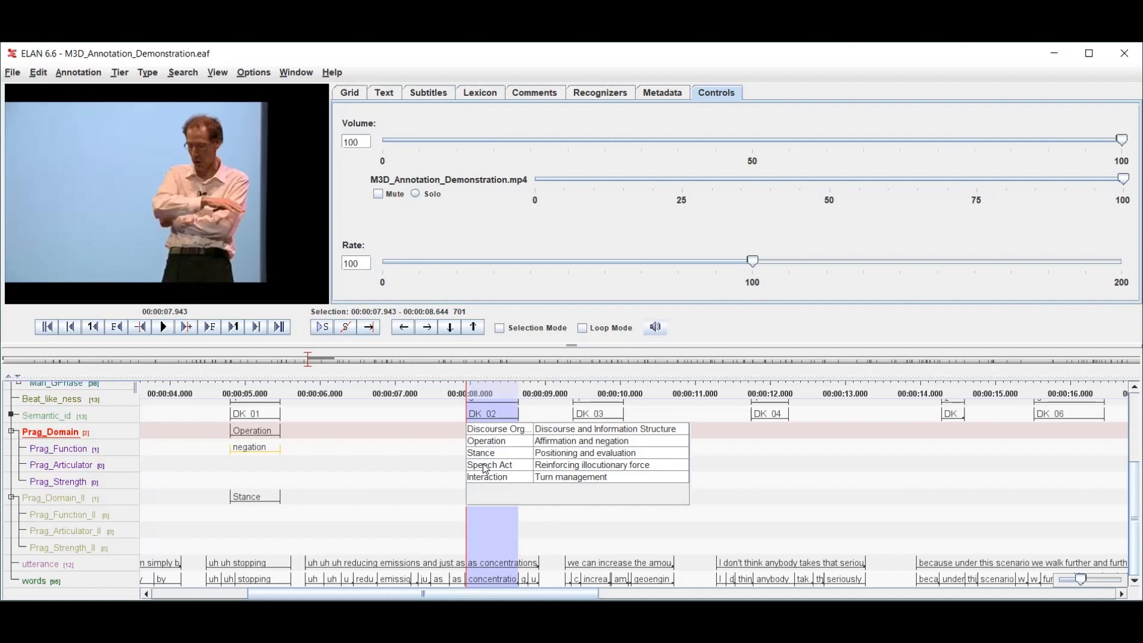
key(Down)
key(Return)
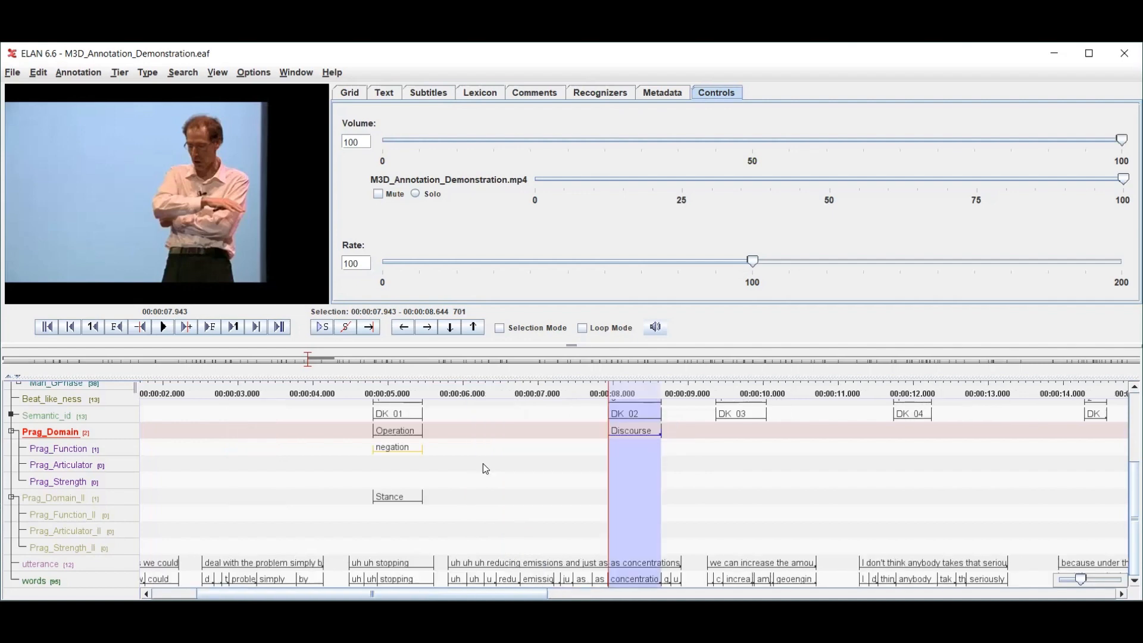
Step: Add a Prag_Domain annotation over the DK_03 segment with the Discourse Org. value (Discourse and Information Structure)
click(736, 418)
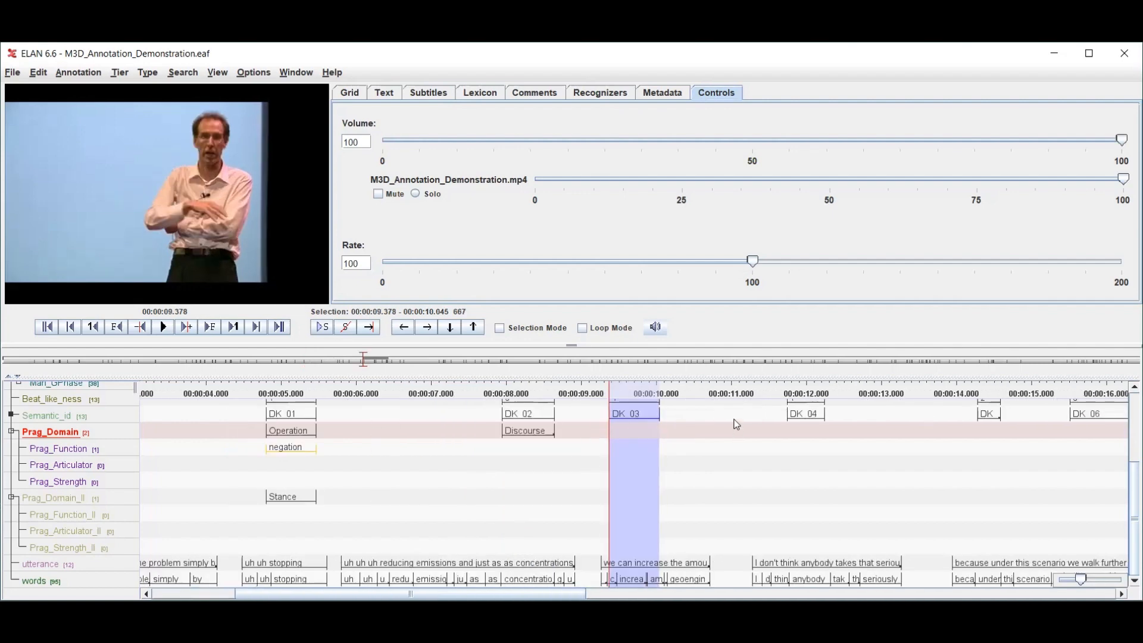
key(alt+n)
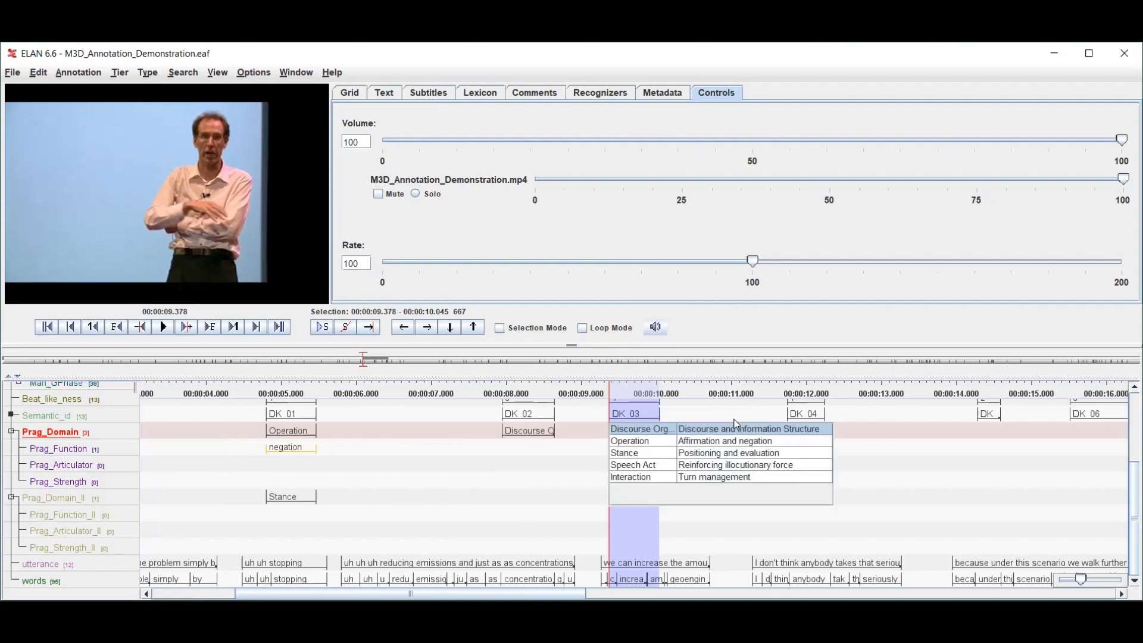
key(Return)
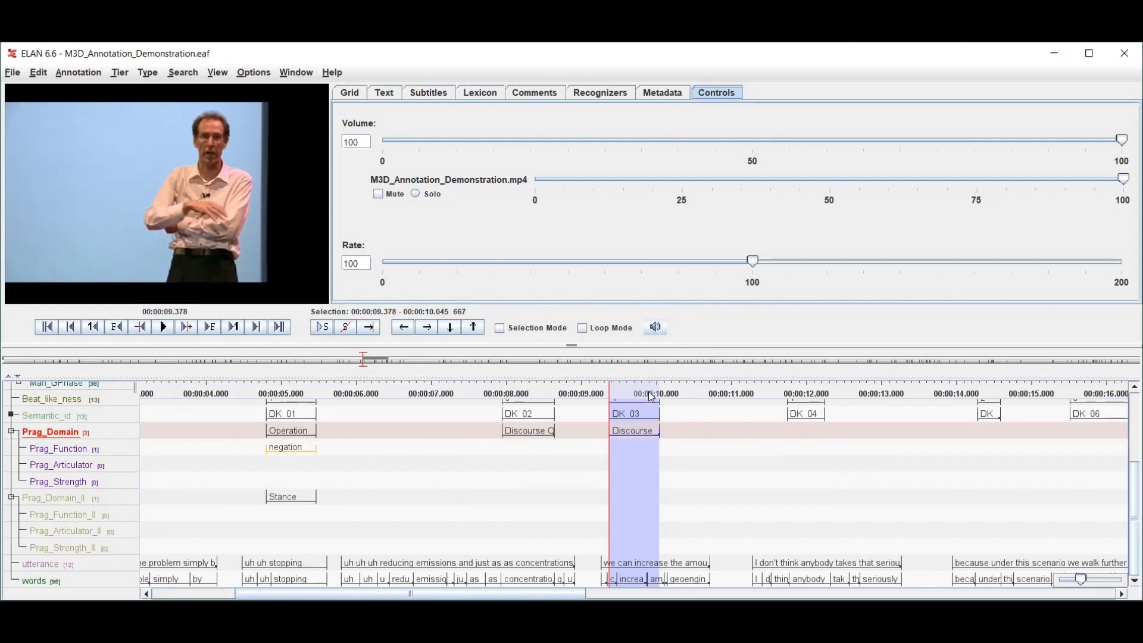
Step: Add a Prag_Function annotation reading "focus" under the Prag_Domain annotation of DK_02
click(47, 453)
click(543, 429)
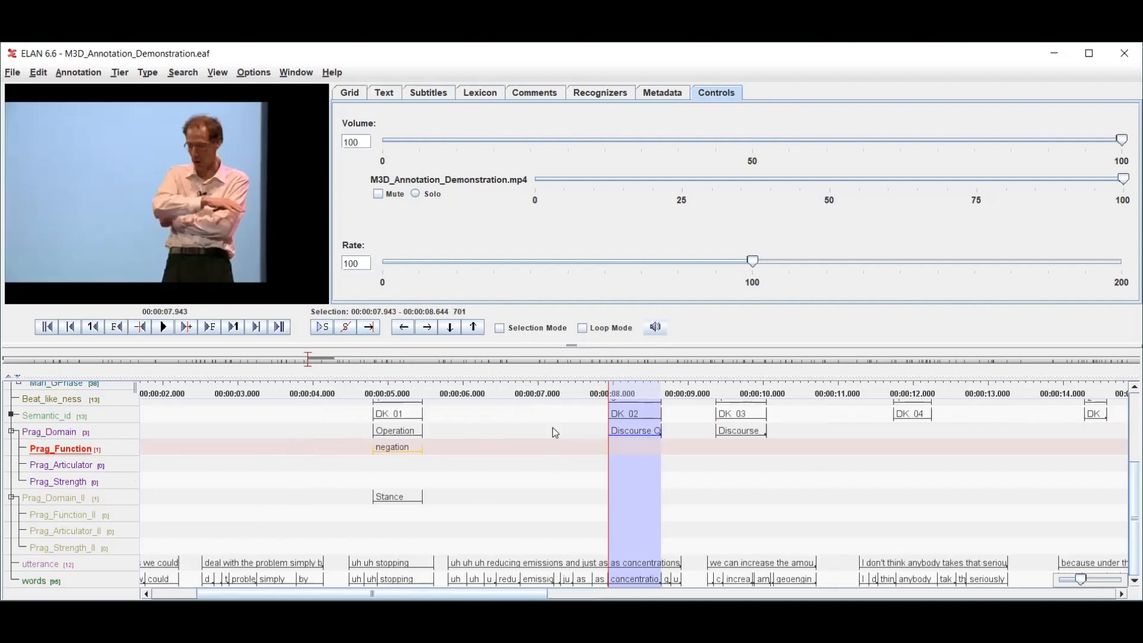
key(alt+n)
text(focus)
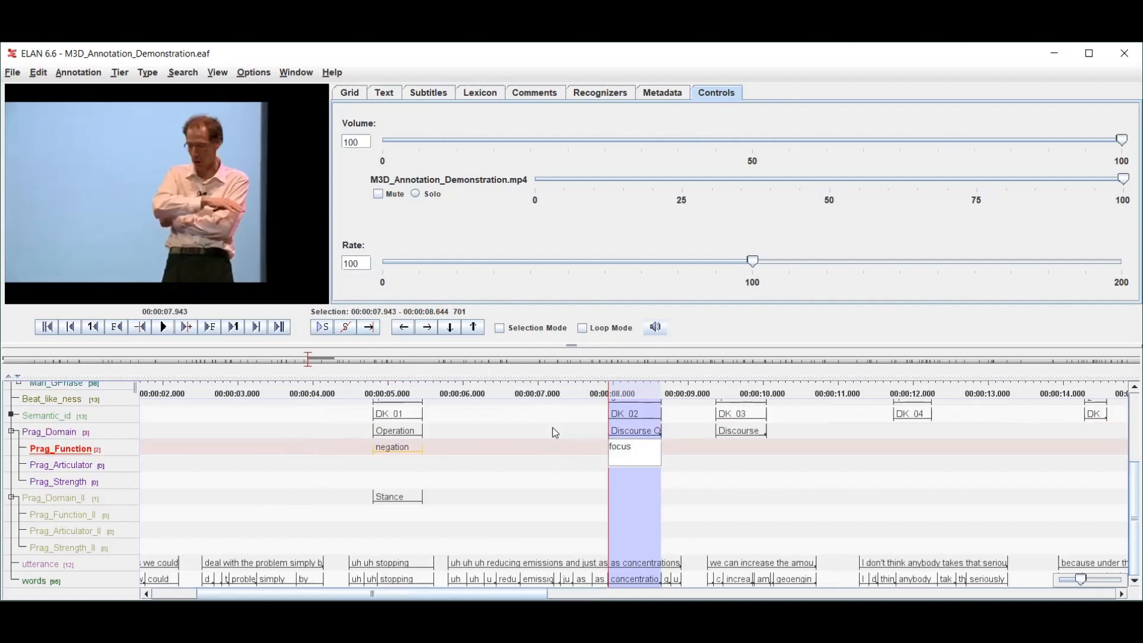
key(Return)
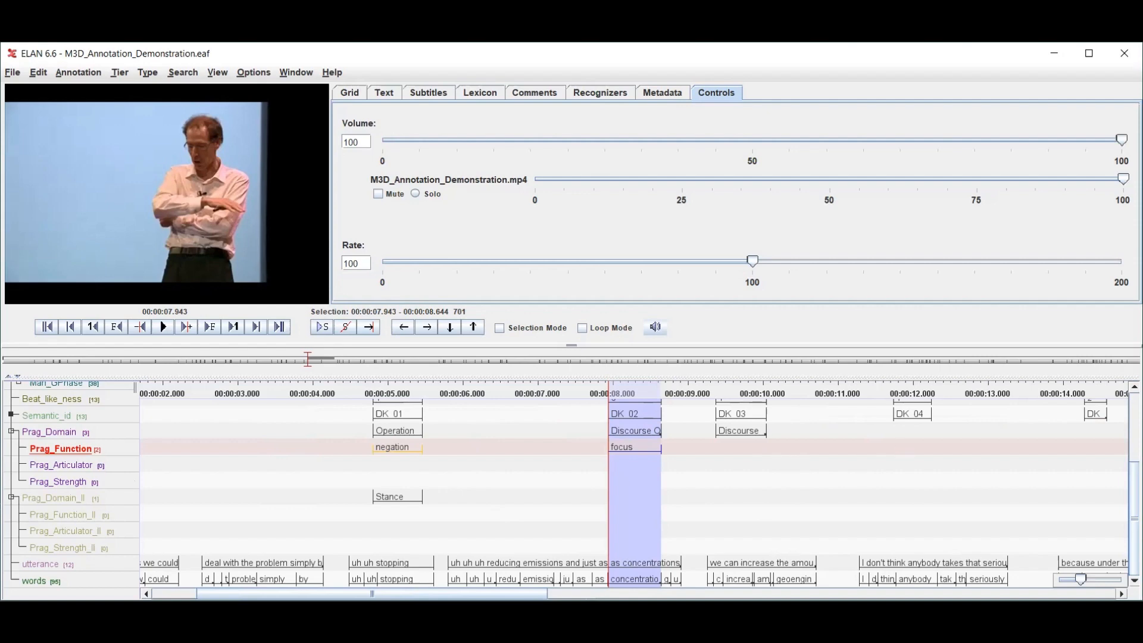
Step: Play back the utterance "I don't think anybody takes that seriously", which contains the DK_04 gesture
scroll(634, 484, right, 5)
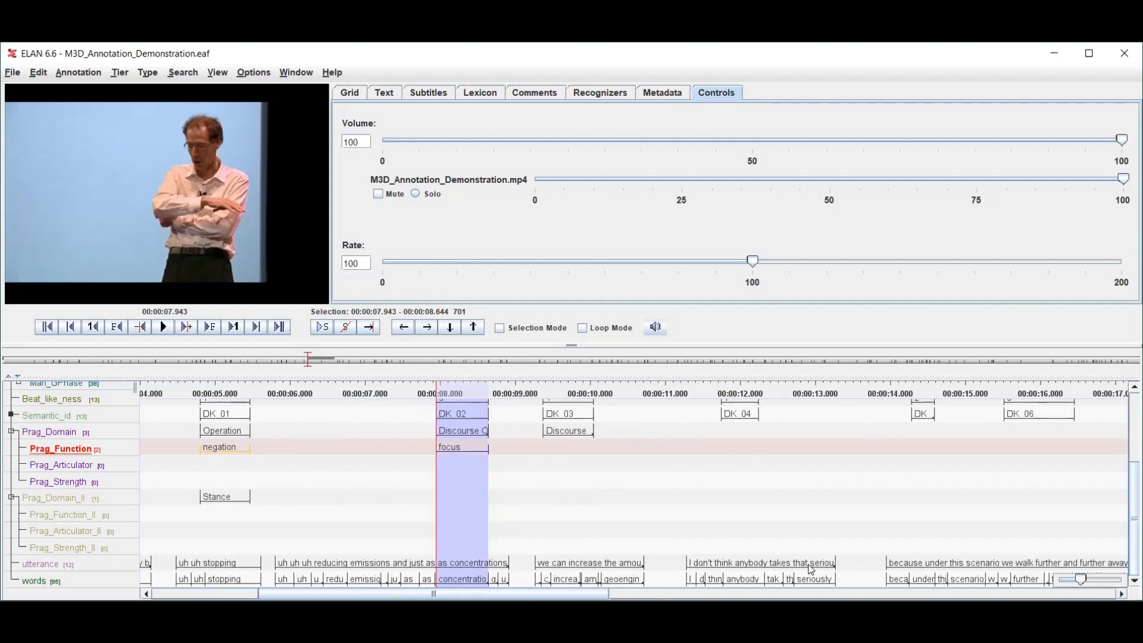
click(810, 566)
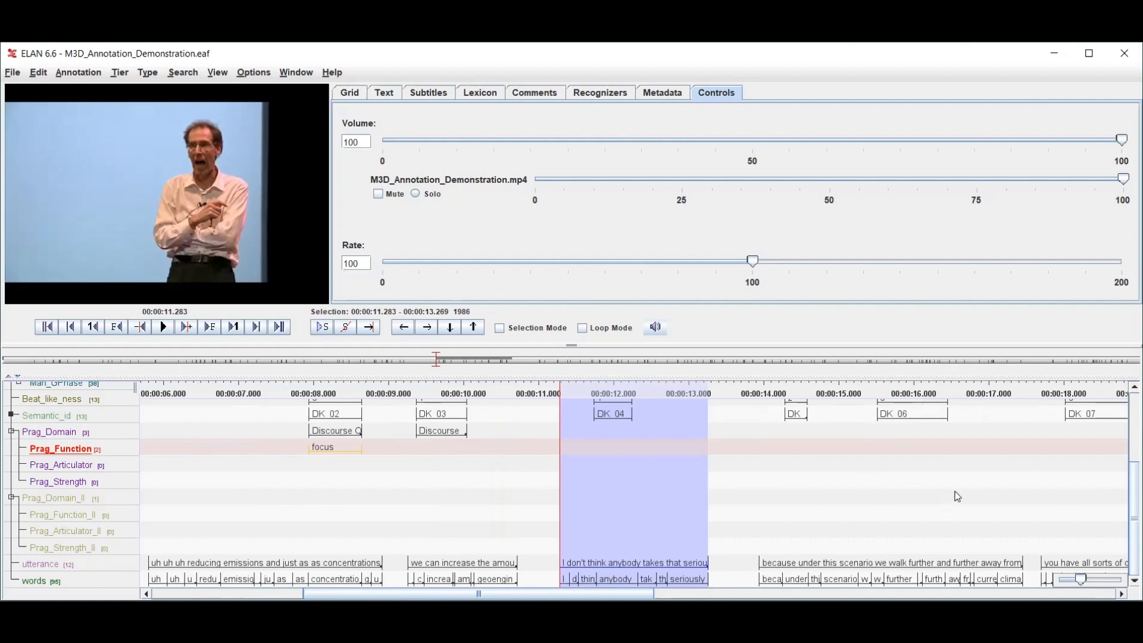
key(shift+space)
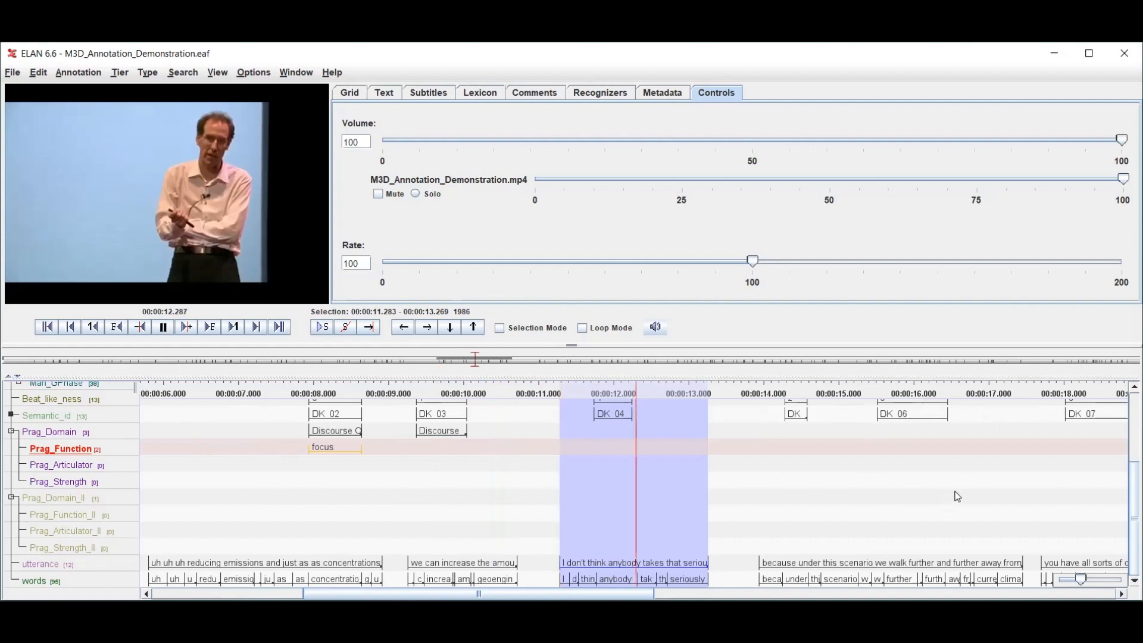
key(shift+space)
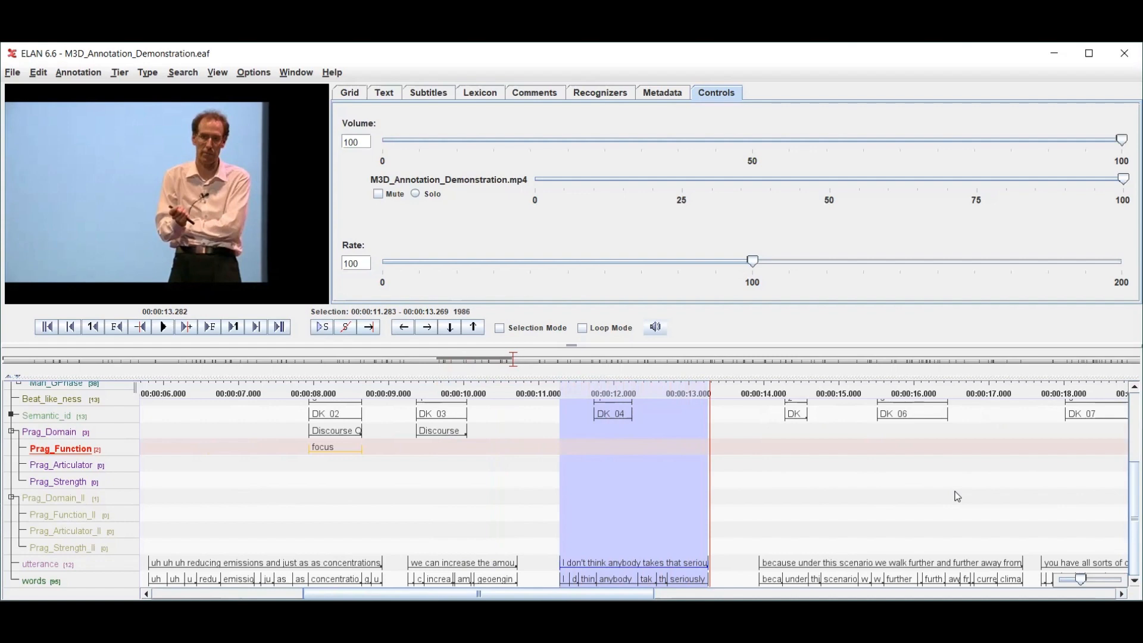
Step: Add a Prag_Domain annotation with the value Stance over the DK_04 segment
click(73, 437)
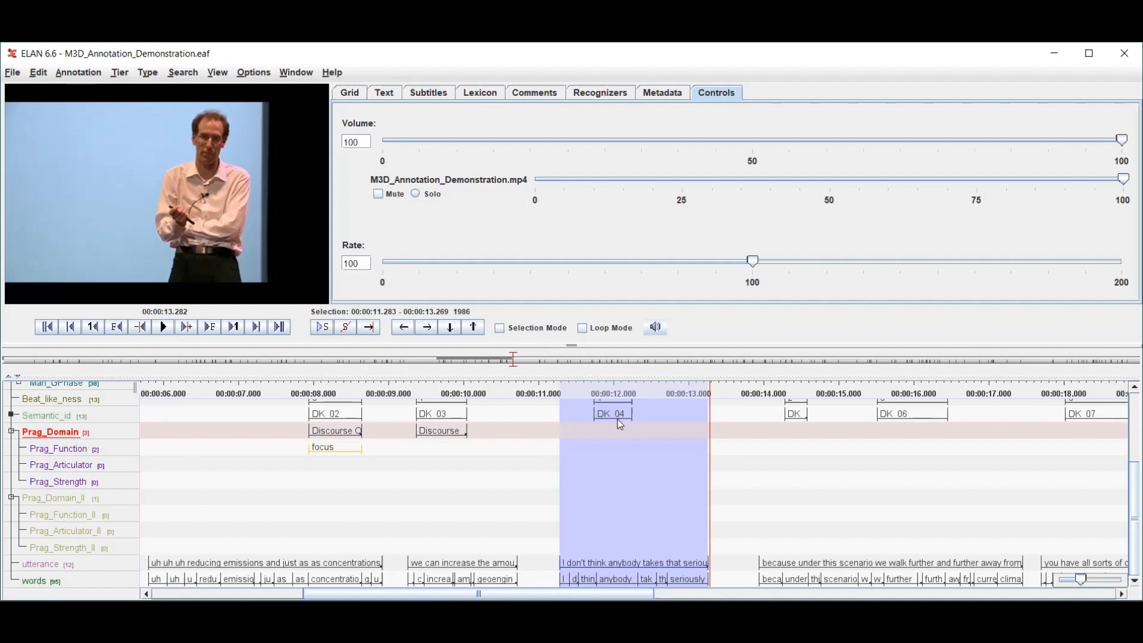
key(alt+Up)
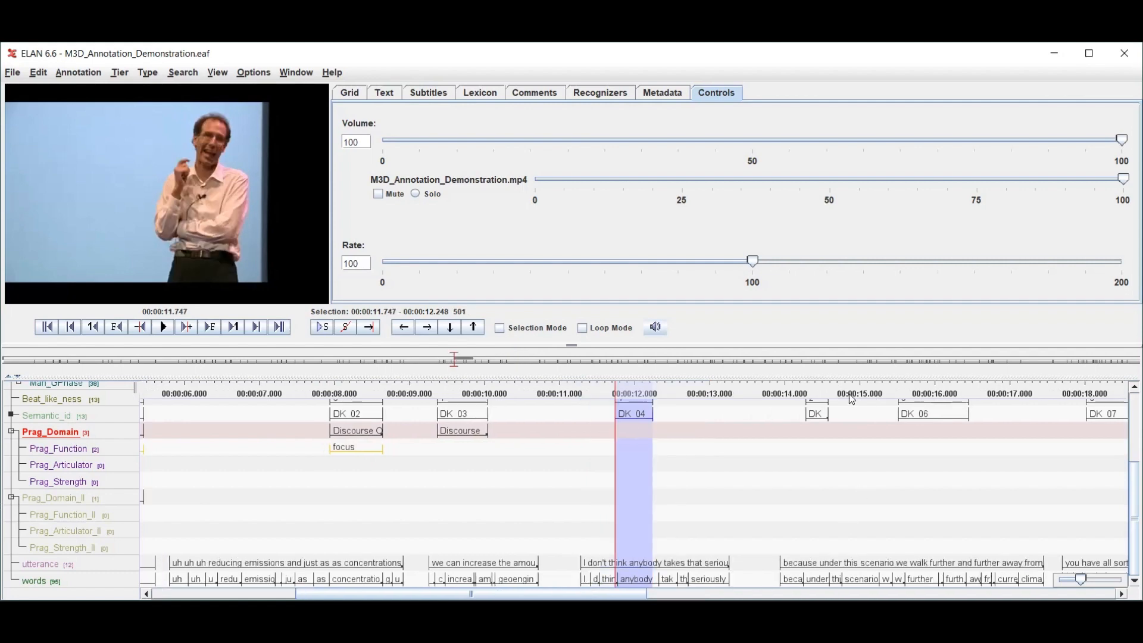
key(alt+n)
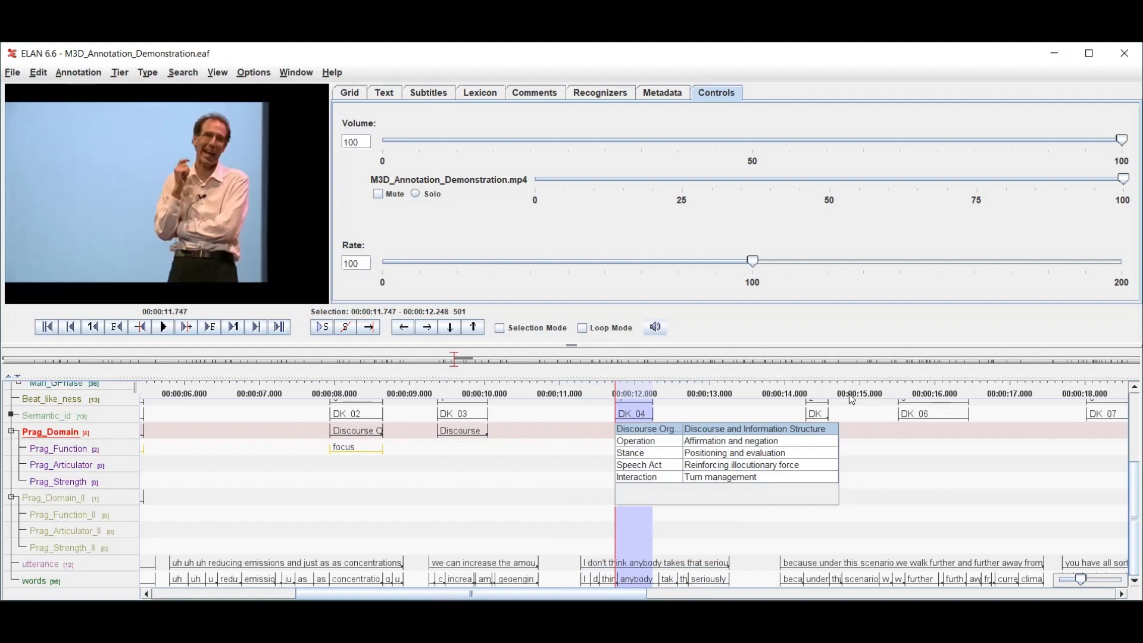
key(Down)
key(Down)
key(Return)
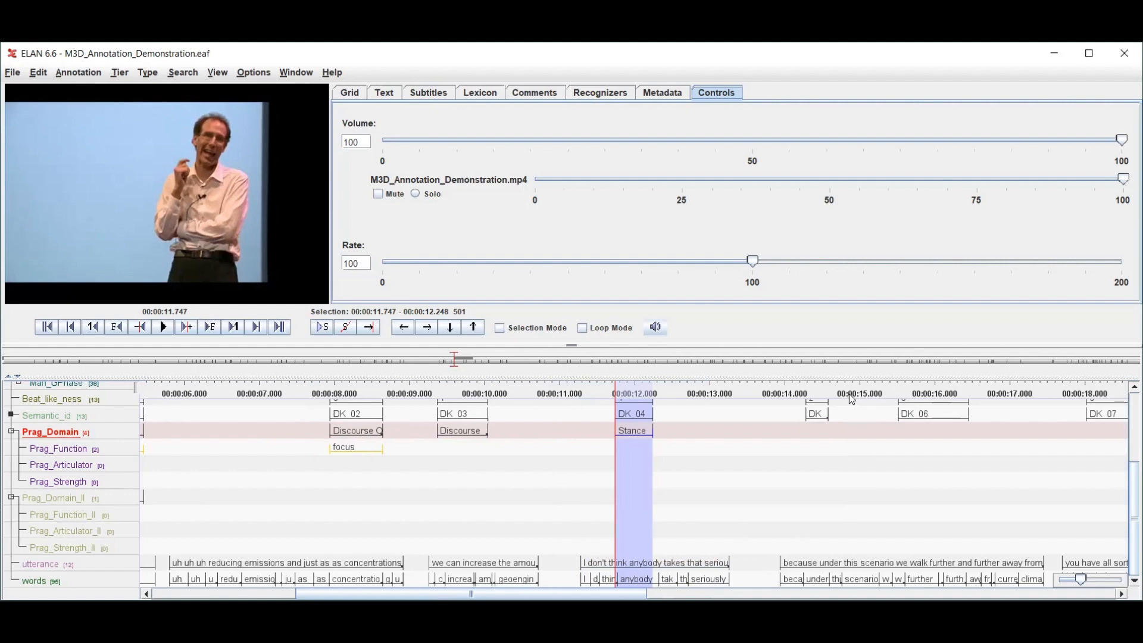
Step: Add a Prag_Domain_II annotation over the DK_04 segment with the Discourse Org. value
click(57, 500)
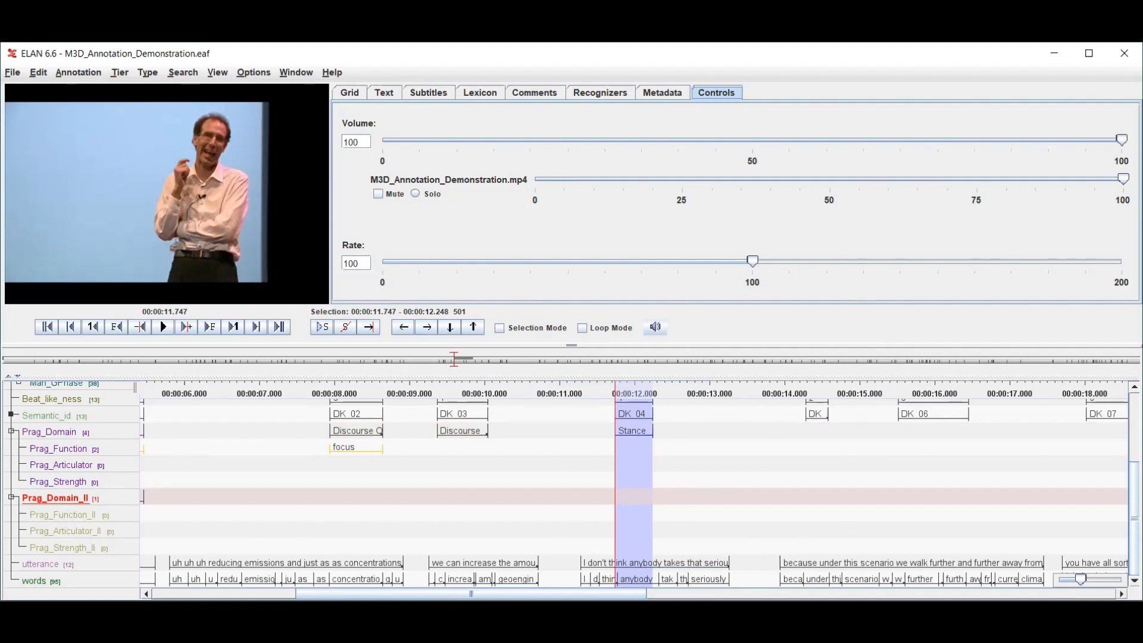
key(alt+n)
key(Return)
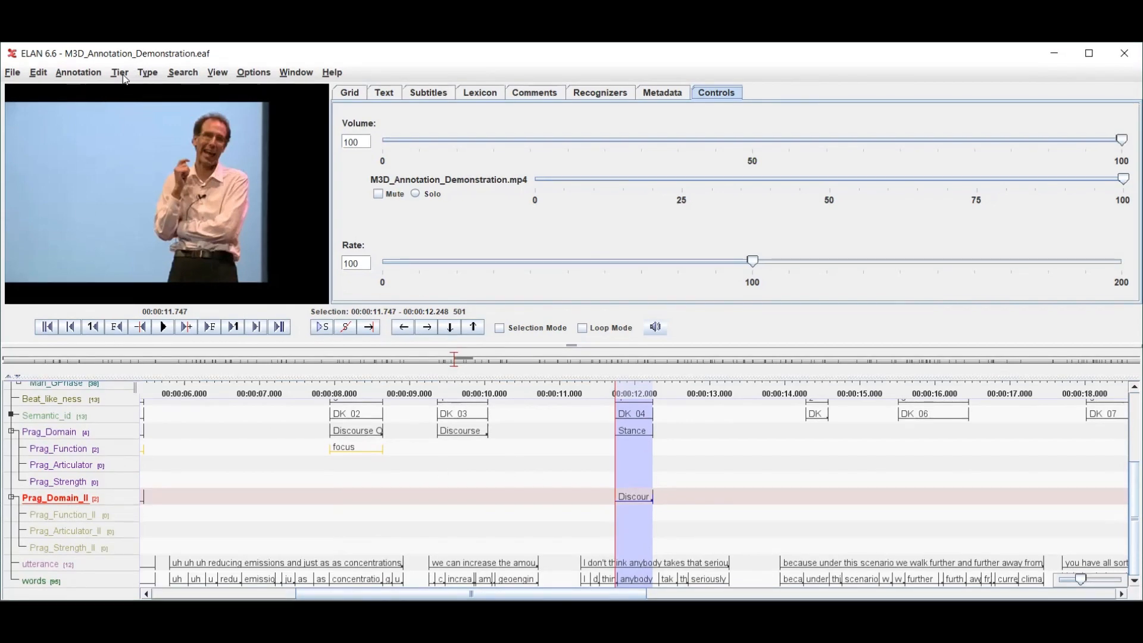
Step: Copy the Prag_Domain_II tier together with its depending tiers as an independent tier without a parent
click(122, 74)
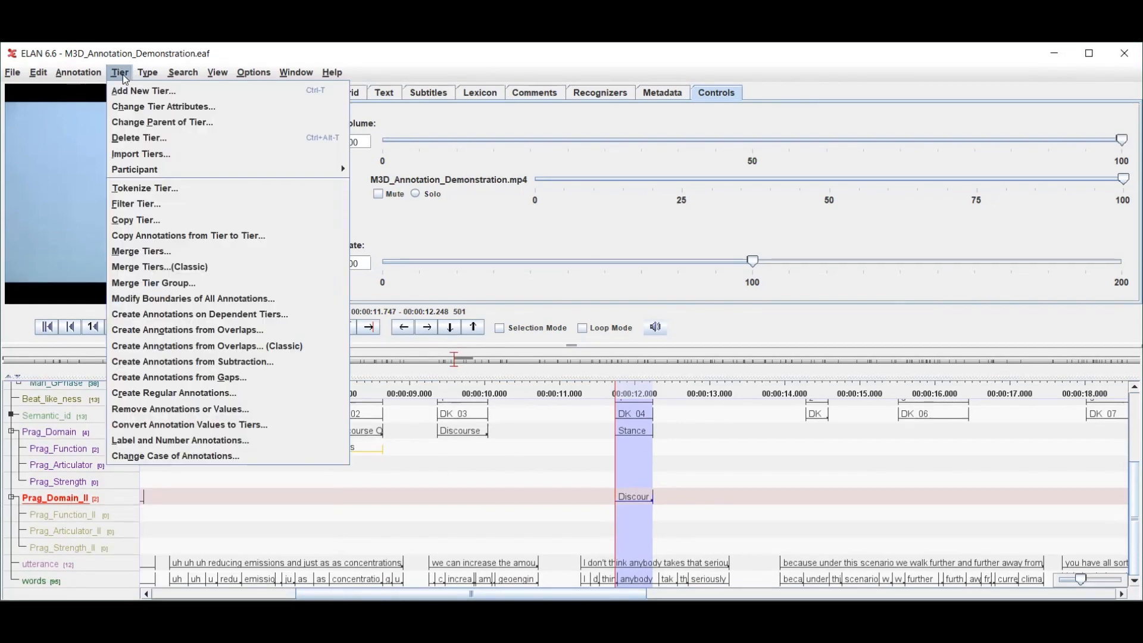
click(165, 218)
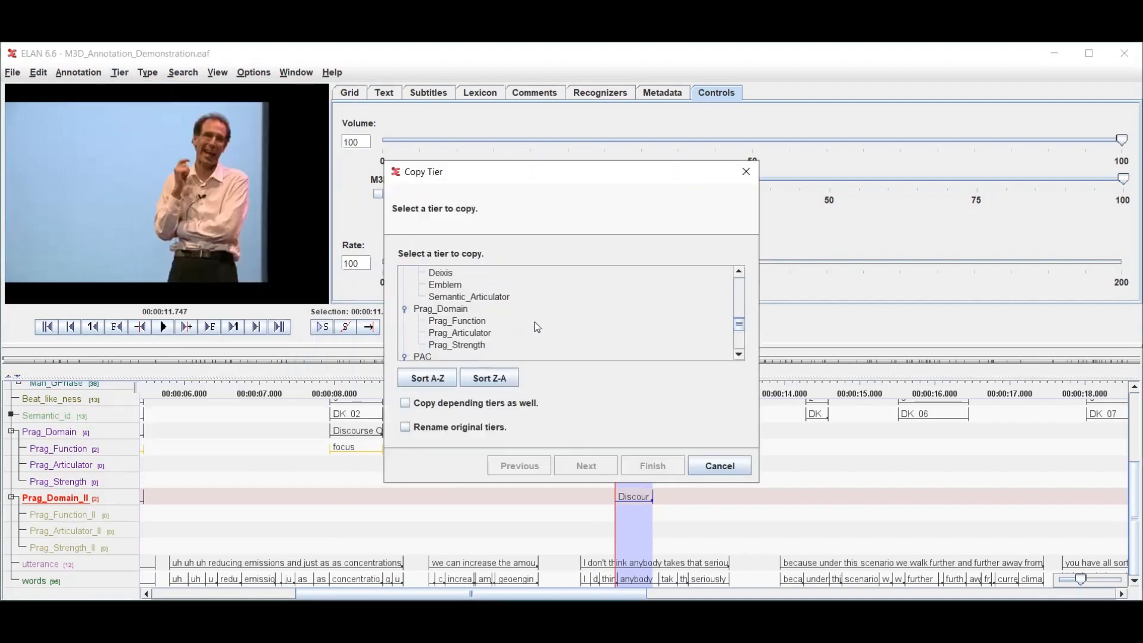
scroll(534, 323, down, 1)
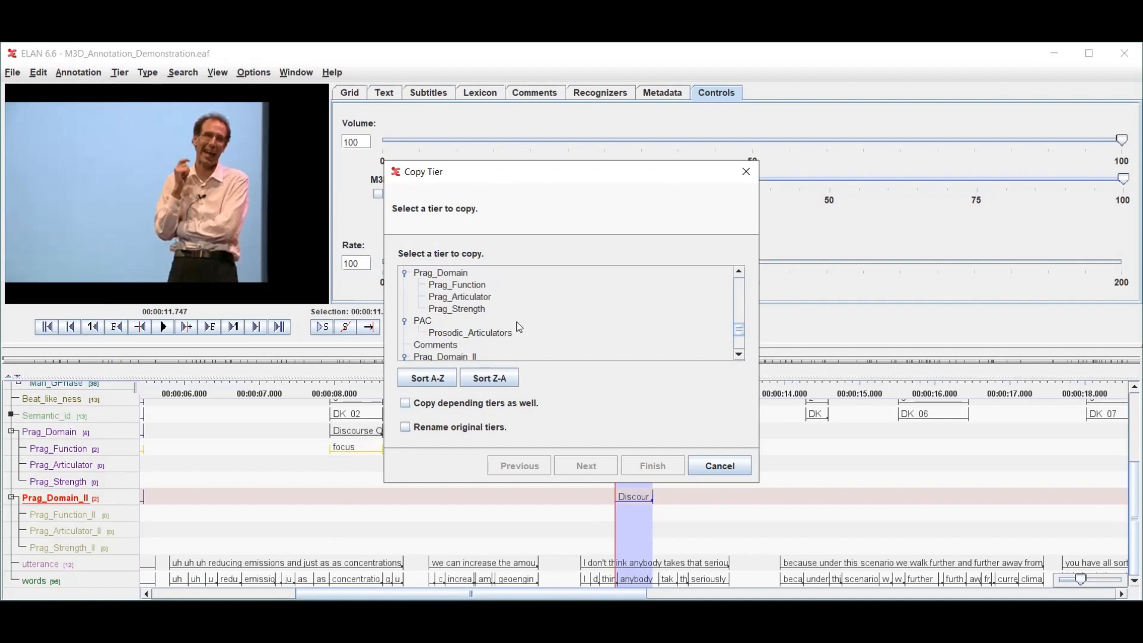
scroll(494, 325, down, 1)
scroll(470, 294, down, 1)
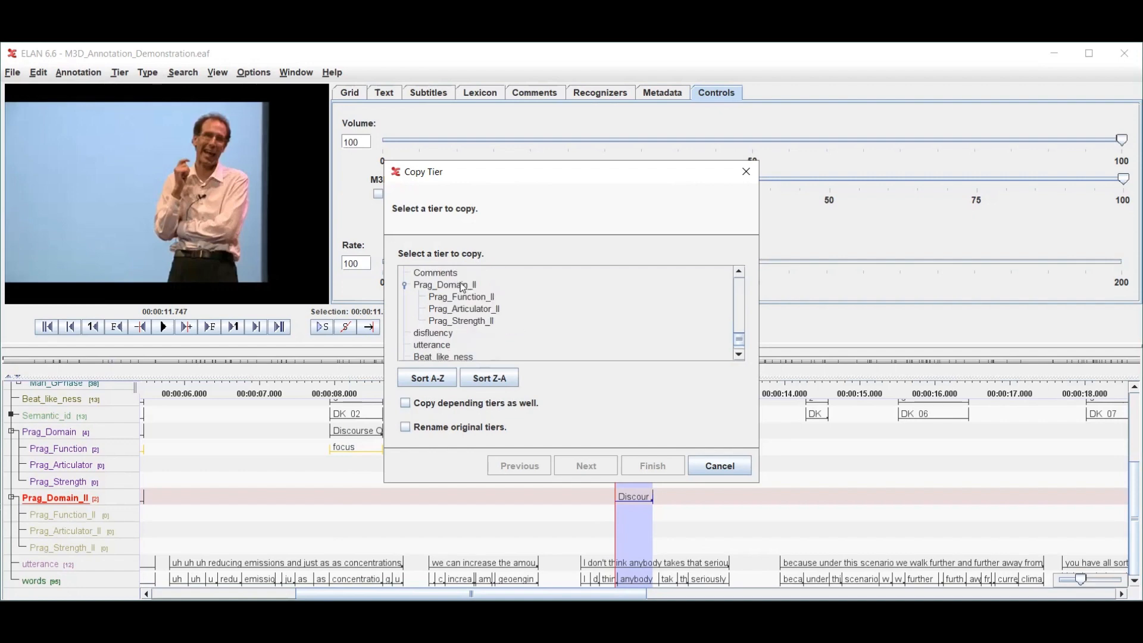
click(463, 288)
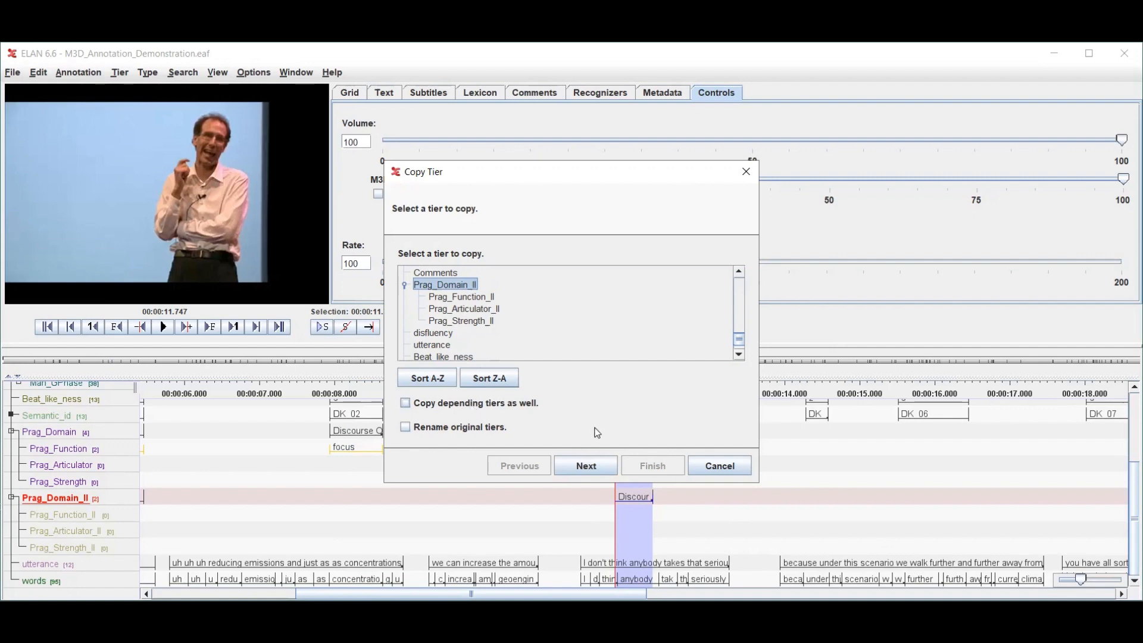
click(470, 405)
click(587, 474)
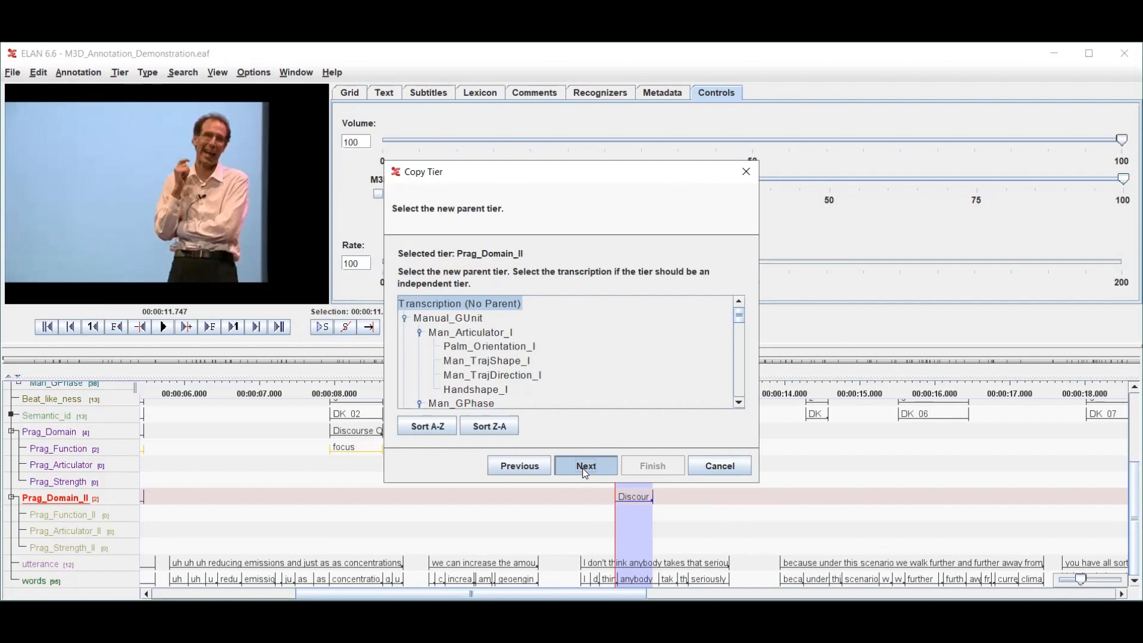
click(583, 468)
click(664, 468)
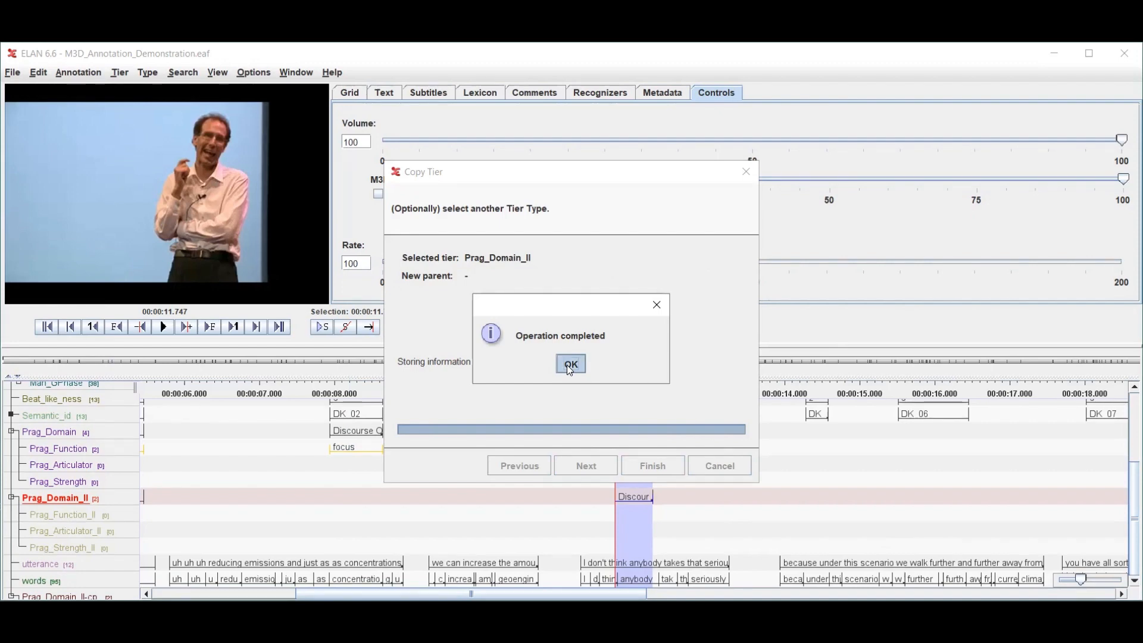
click(569, 367)
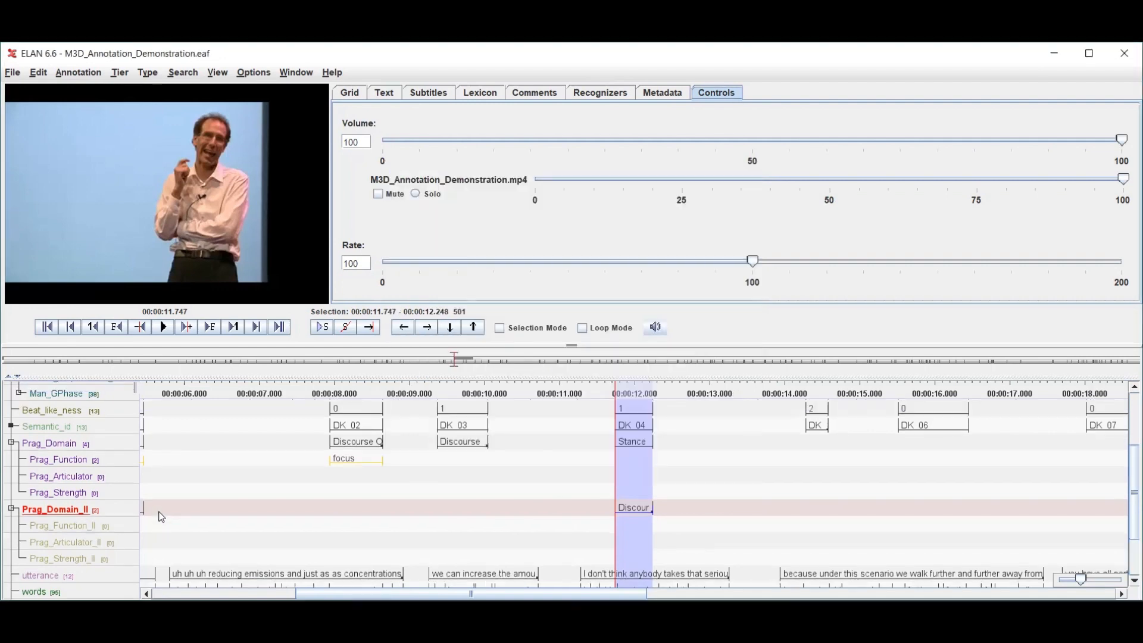
Step: Check the annotations on the copied tiers and make Prag_Domain_II-cp the active tier
scroll(117, 459, down, 5)
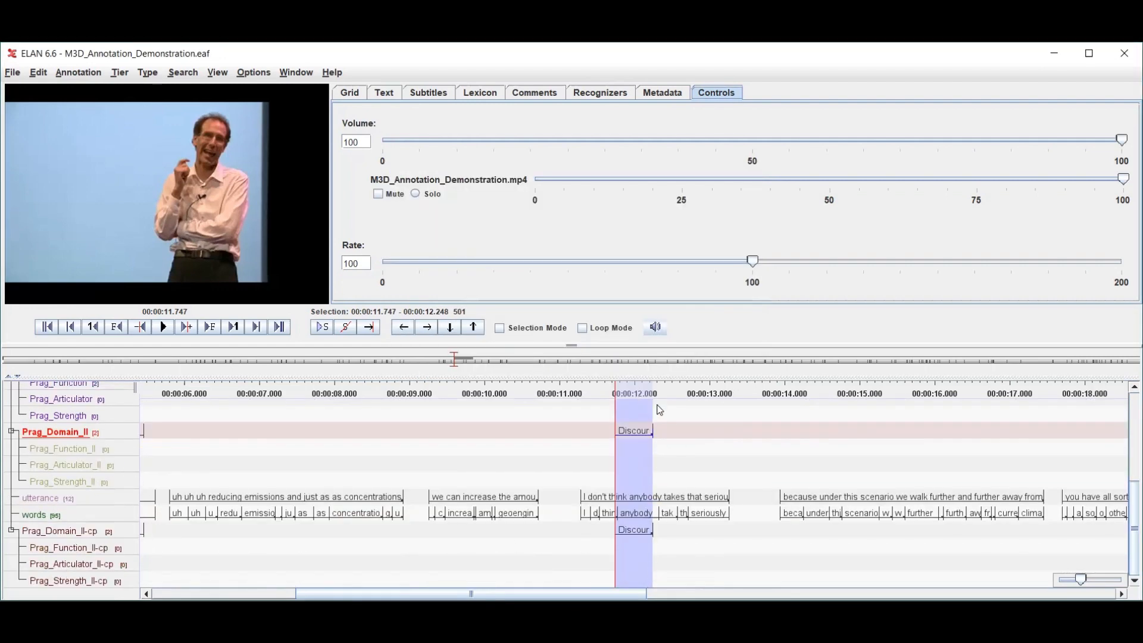
drag(471, 594, 435, 594)
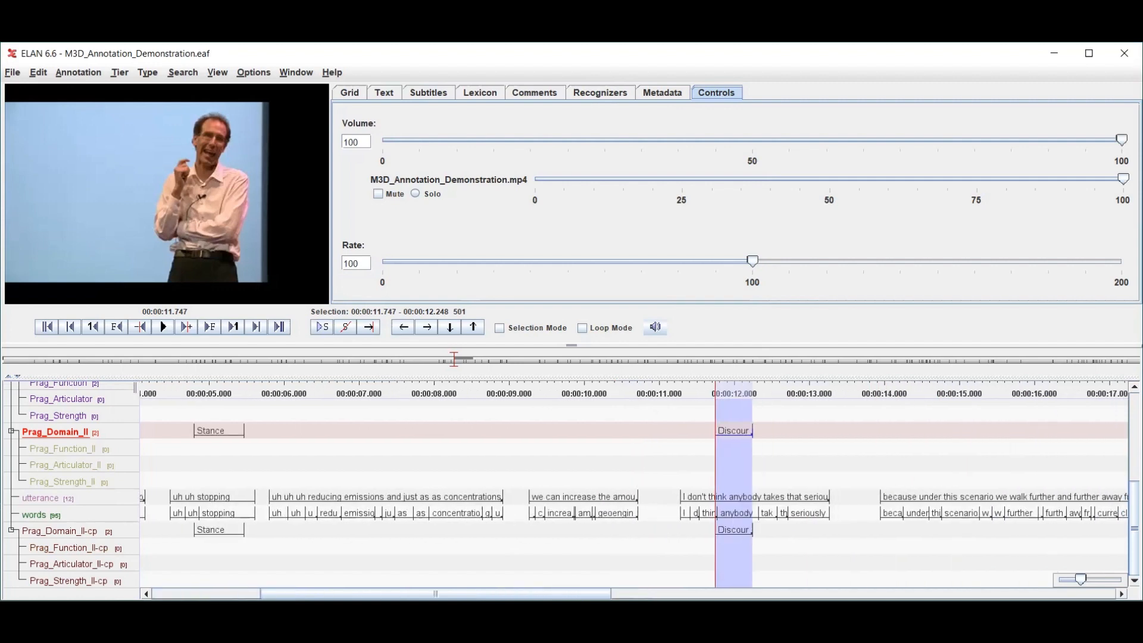
drag(596, 593, 629, 574)
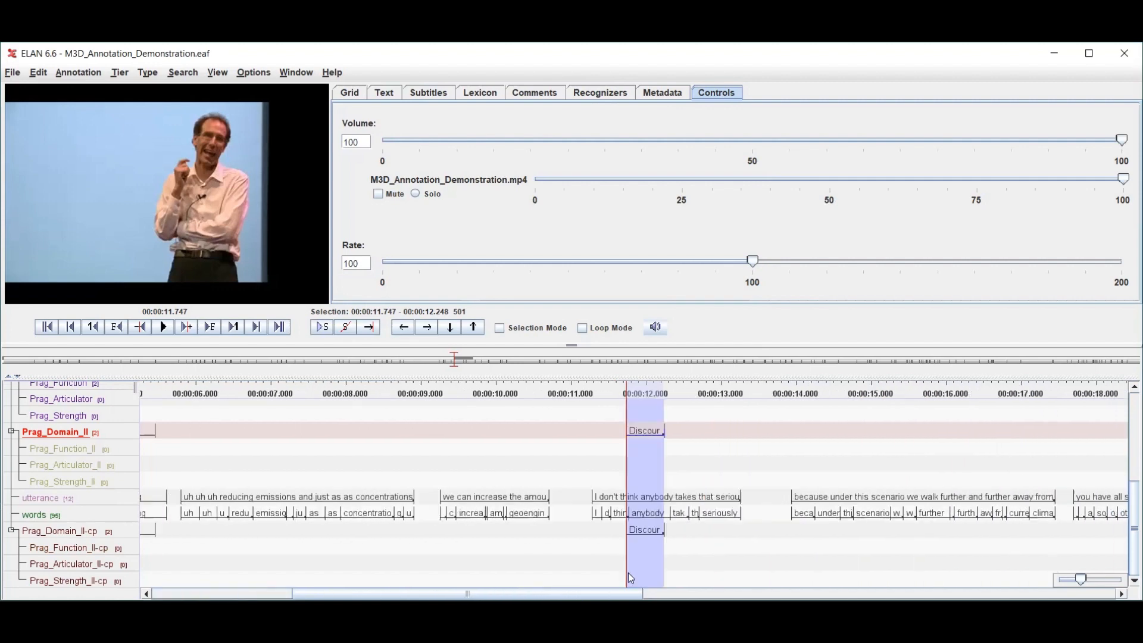
click(86, 535)
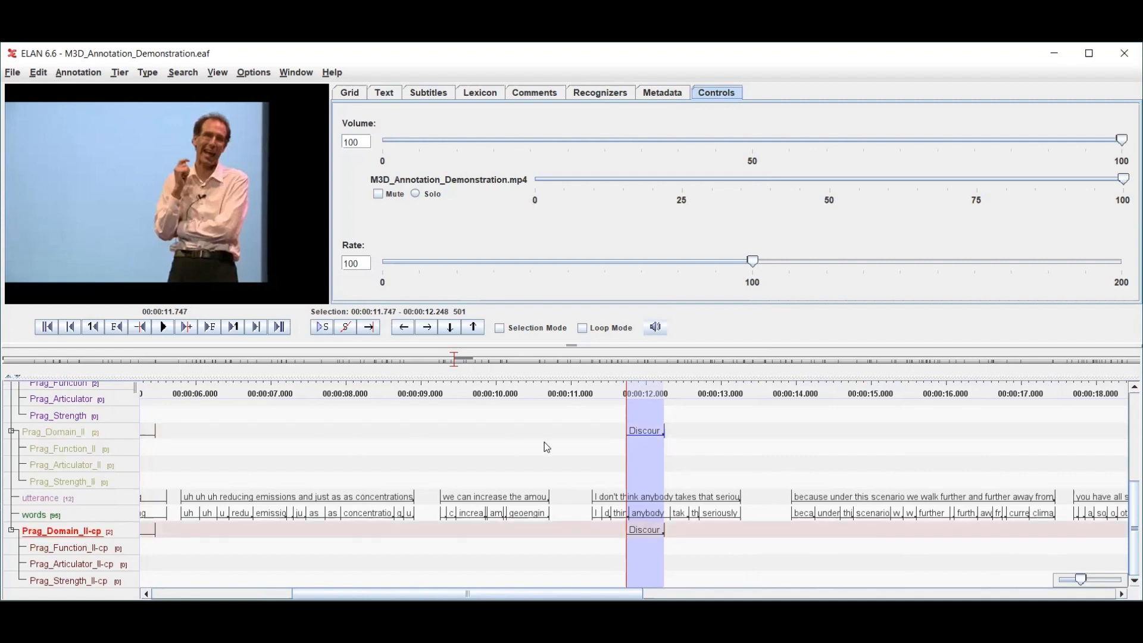
Step: Delete the annotations on the Prag_Domain_II-cp tier that lie before a crosshair placed just ahead of the DK_04 segment
click(582, 445)
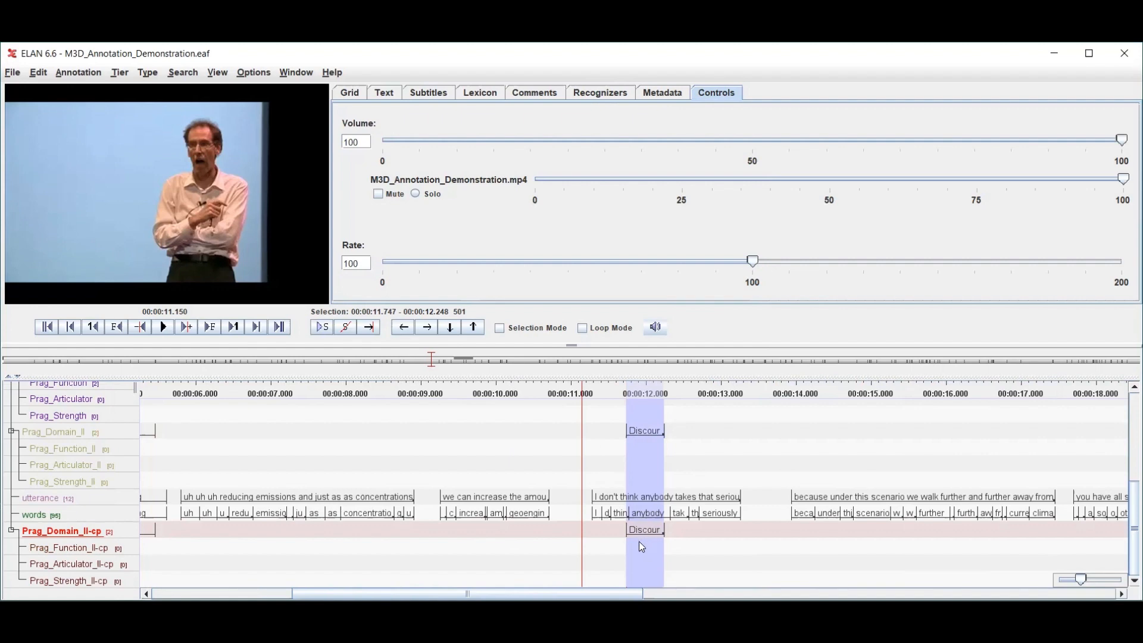
click(94, 78)
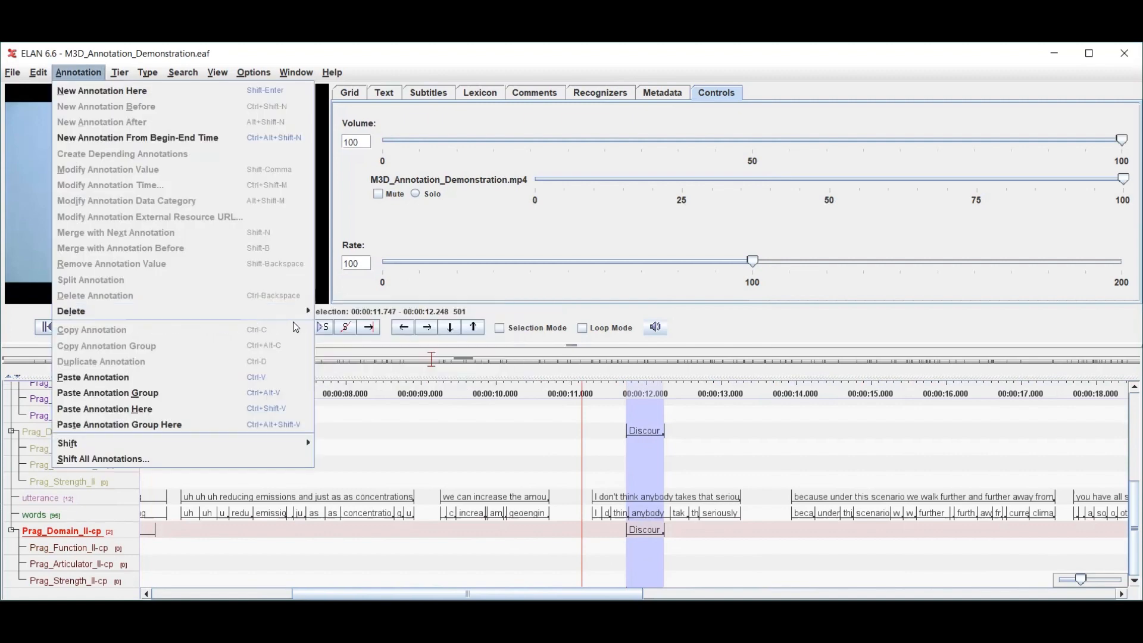
mouse_move(283, 312)
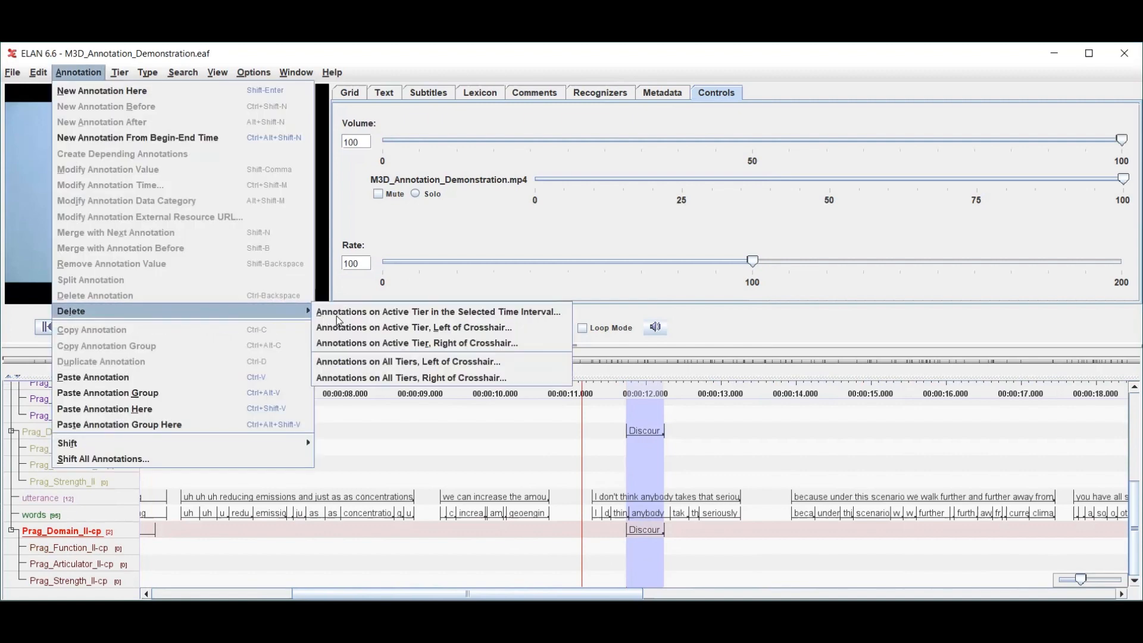
click(380, 330)
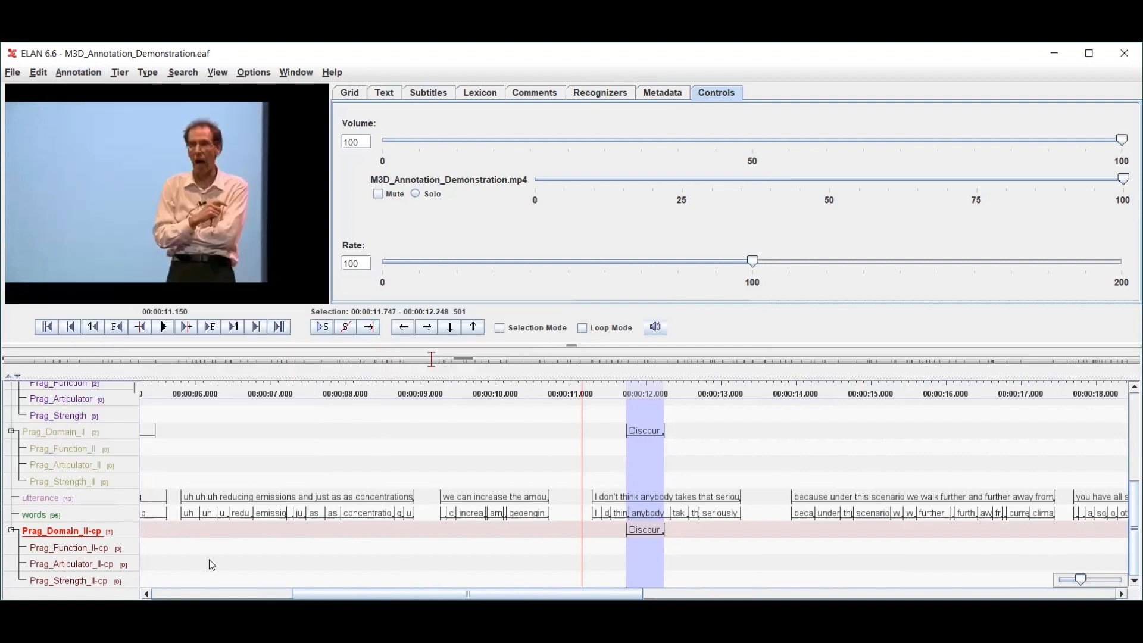
mouse_move(754, 387)
mouse_down()
mouse_move(1141, 387)
mouse_move(733, 387)
mouse_up()
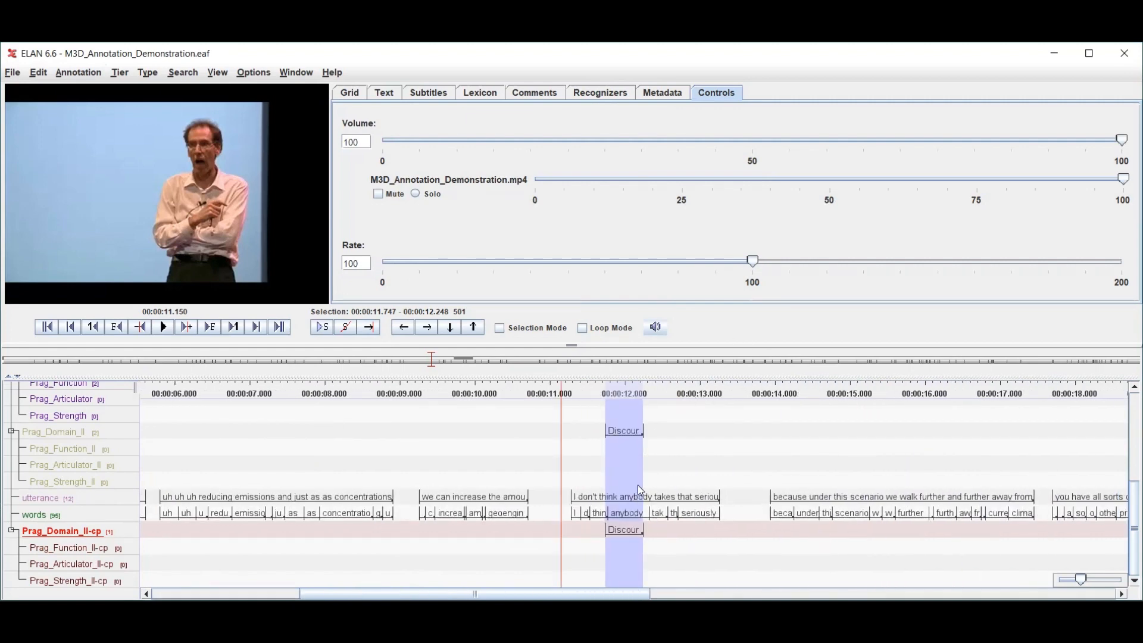
Step: Rename the Prag_Domain_II-cp tier as Prag_Domain_III
scroll(621, 516, up, 3)
scroll(661, 464, up, 3)
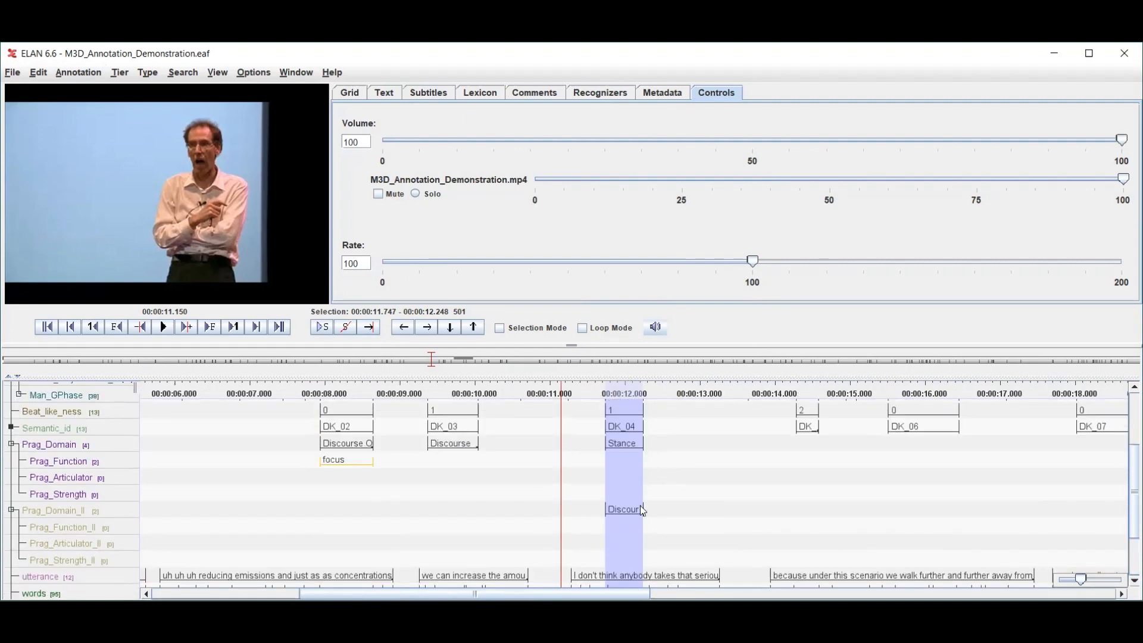
scroll(638, 472, up, 1)
scroll(638, 472, down, 4)
scroll(638, 470, down, 3)
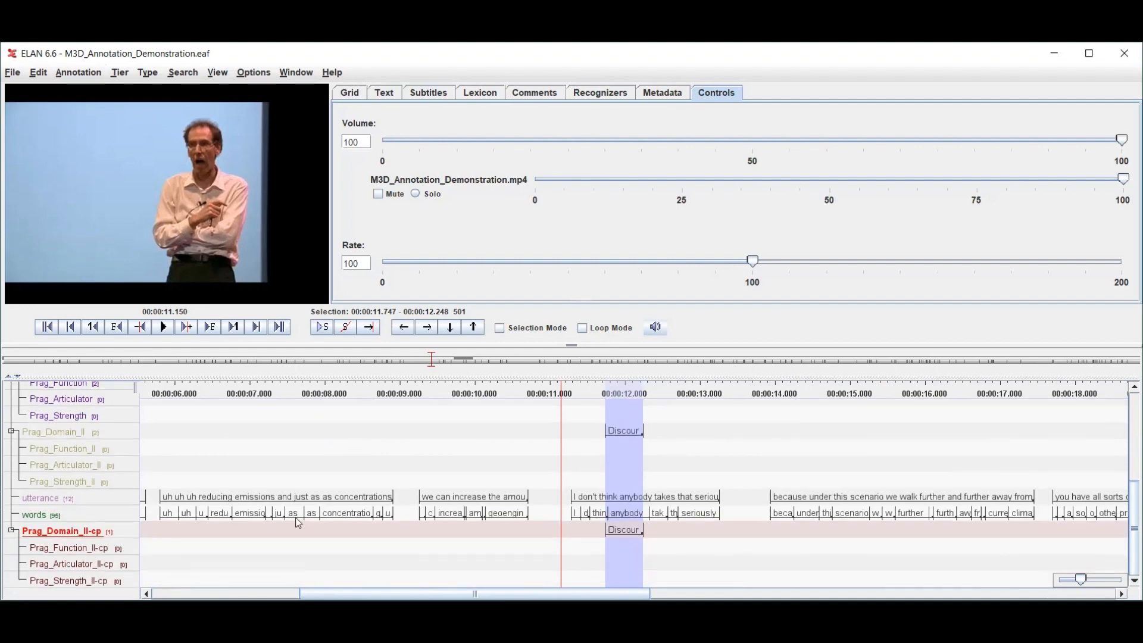
right_click(95, 532)
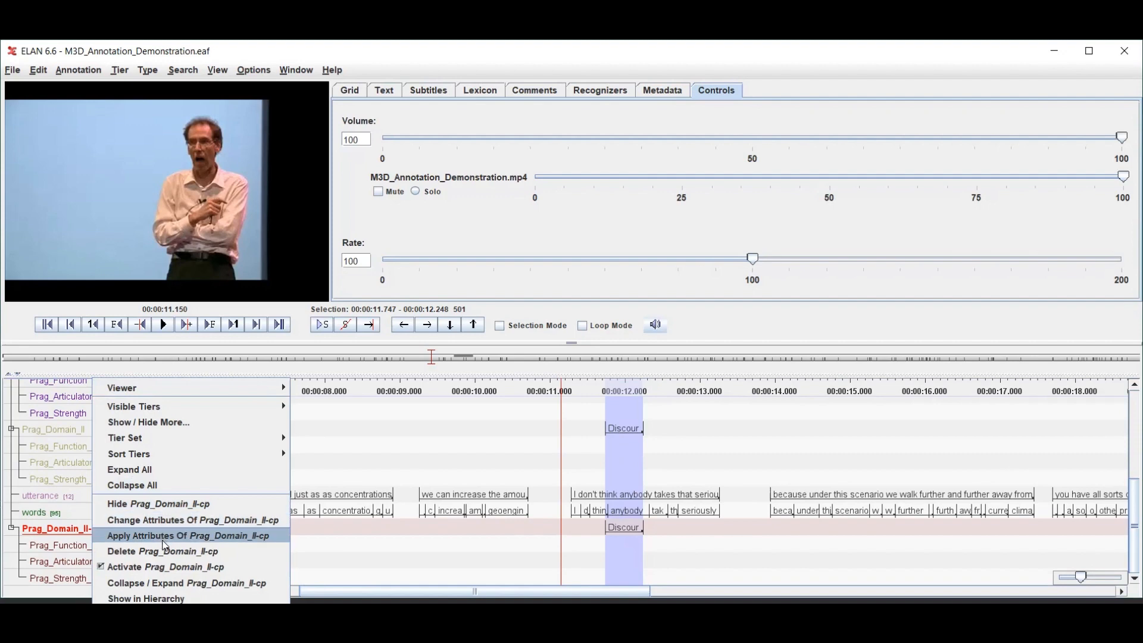
click(170, 521)
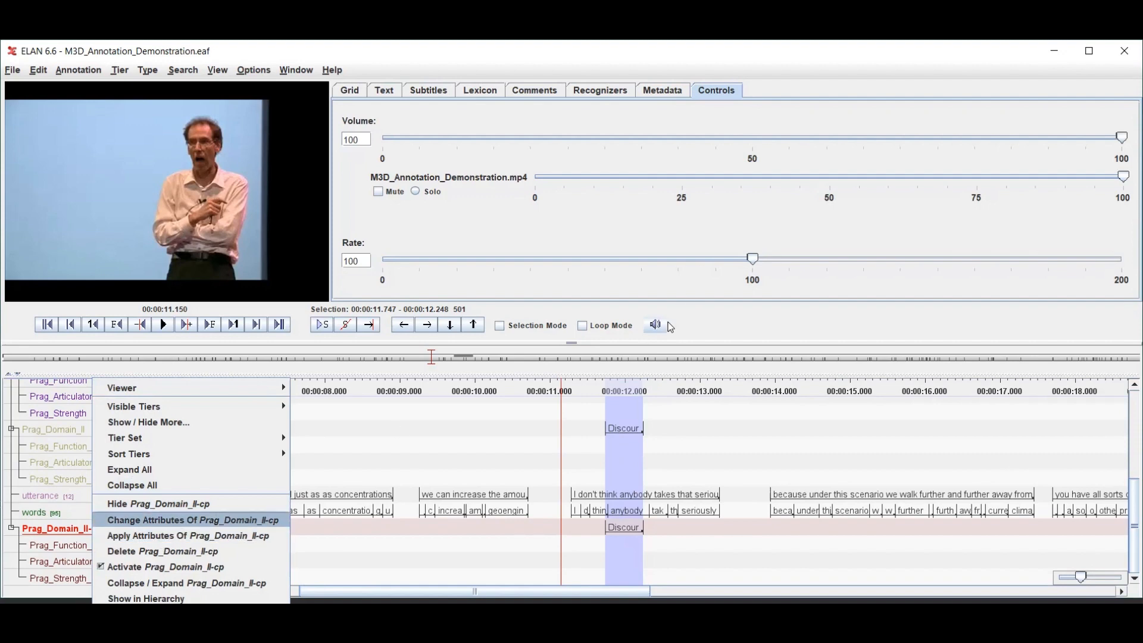
key(BackSpace)
key(BackSpace)
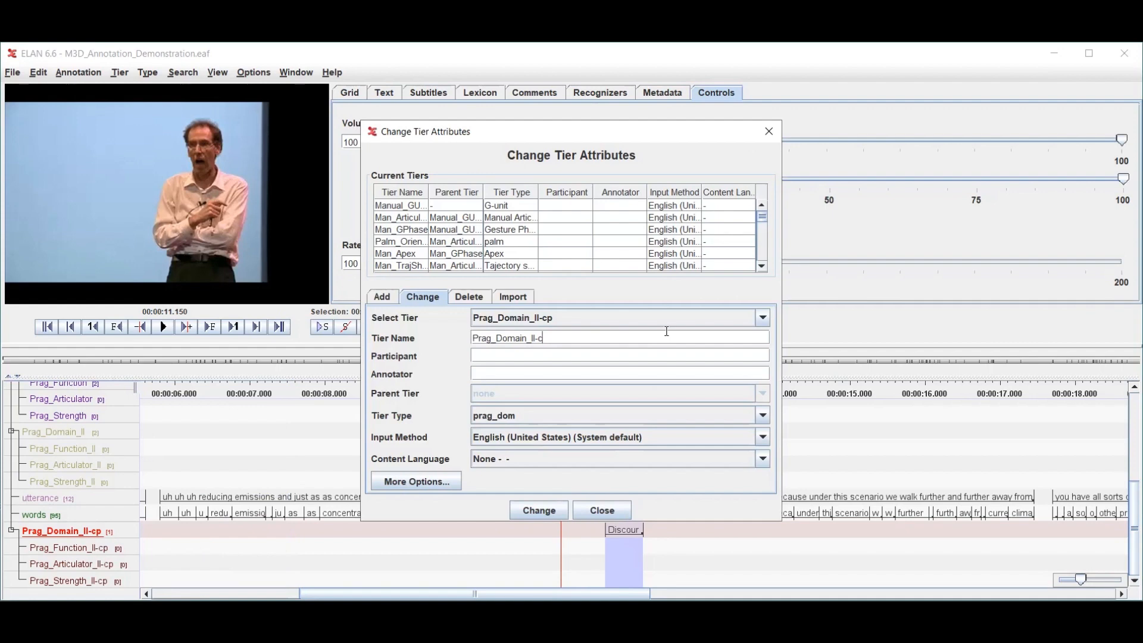
text(I)
click(537, 511)
key(Escape)
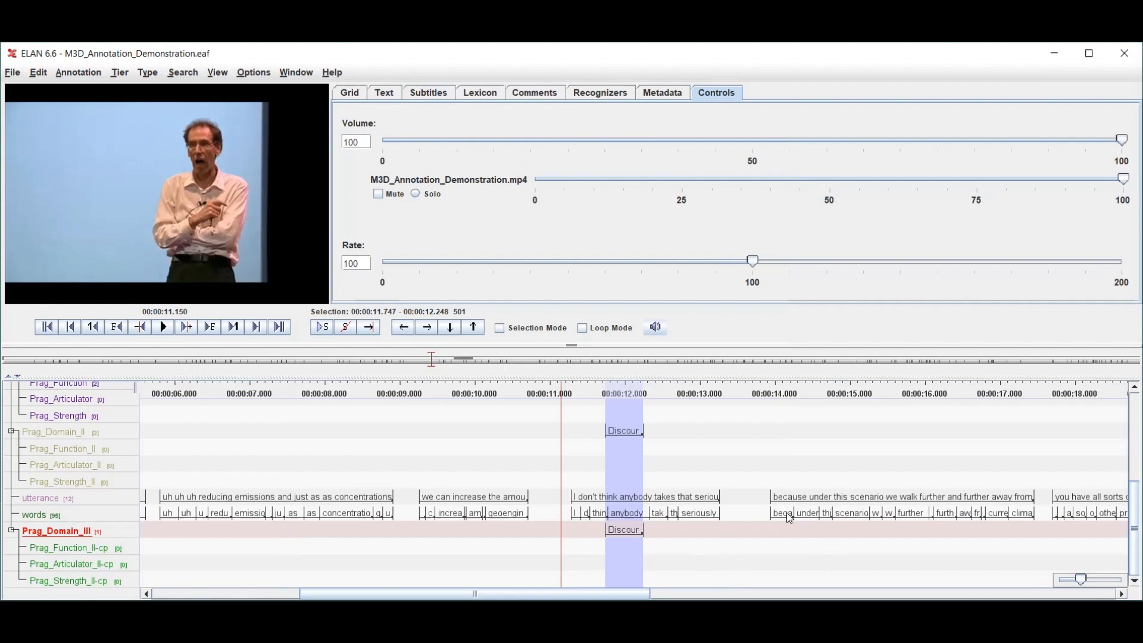
Step: Change the value of the Prag_Domain_III annotation over the DK_04 segment to Operation
key(ctrl+slash)
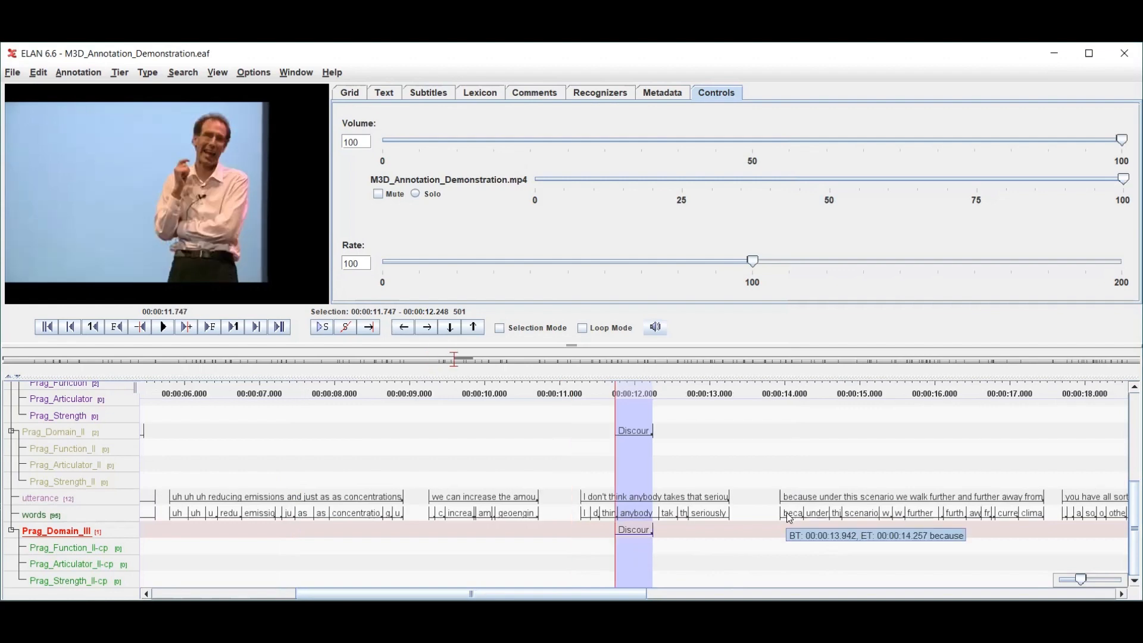
key(alt+m)
key(Escape)
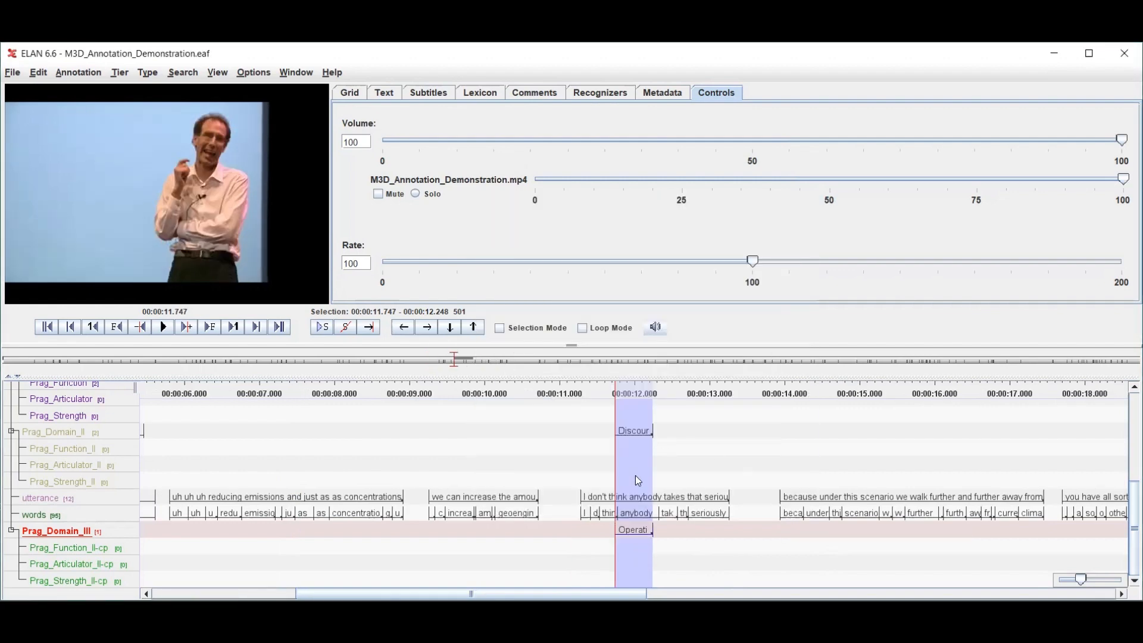
Step: Select the stretch around DK_04 from about 10.79 s to 13.39 s and play it back
scroll(734, 485, up, 2)
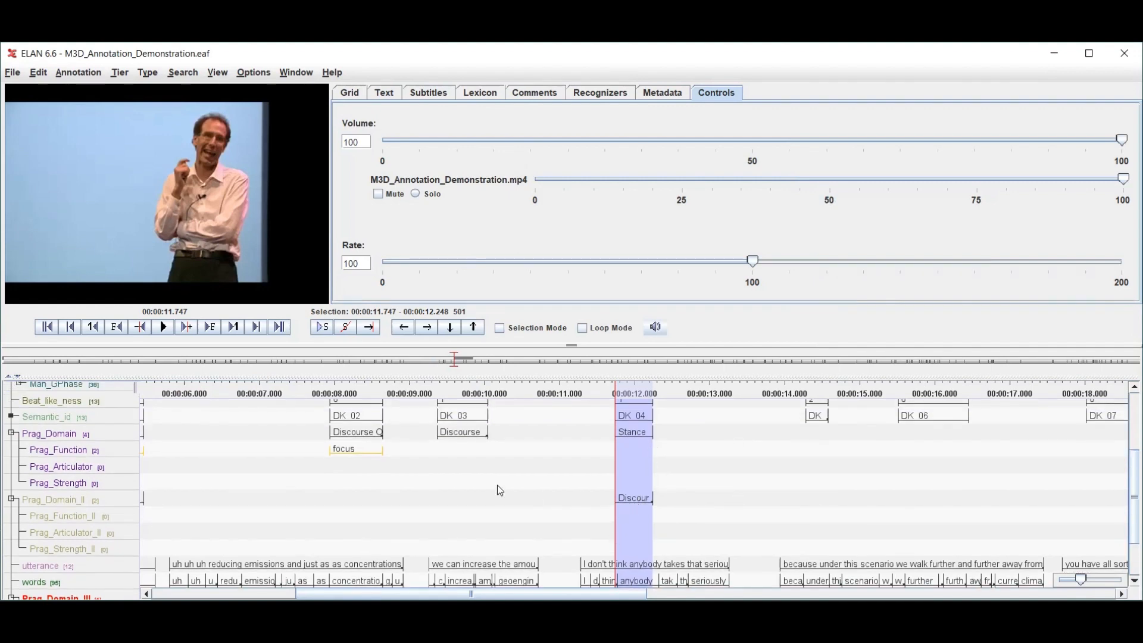
scroll(498, 490, down, 2)
scroll(649, 547, up, 3)
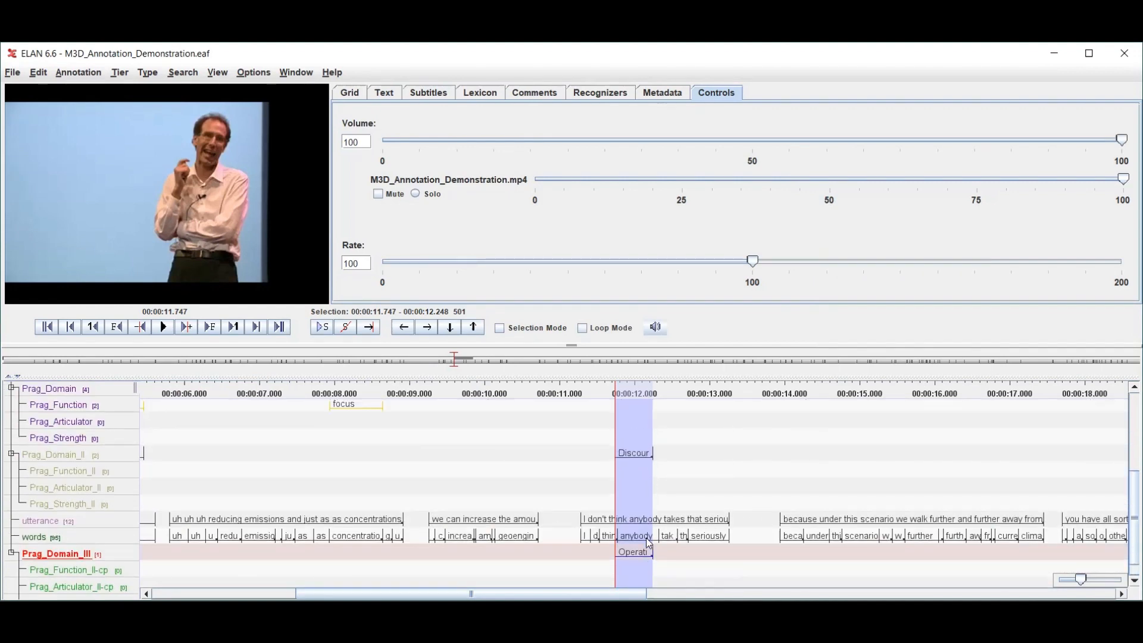
scroll(652, 539, down, 2)
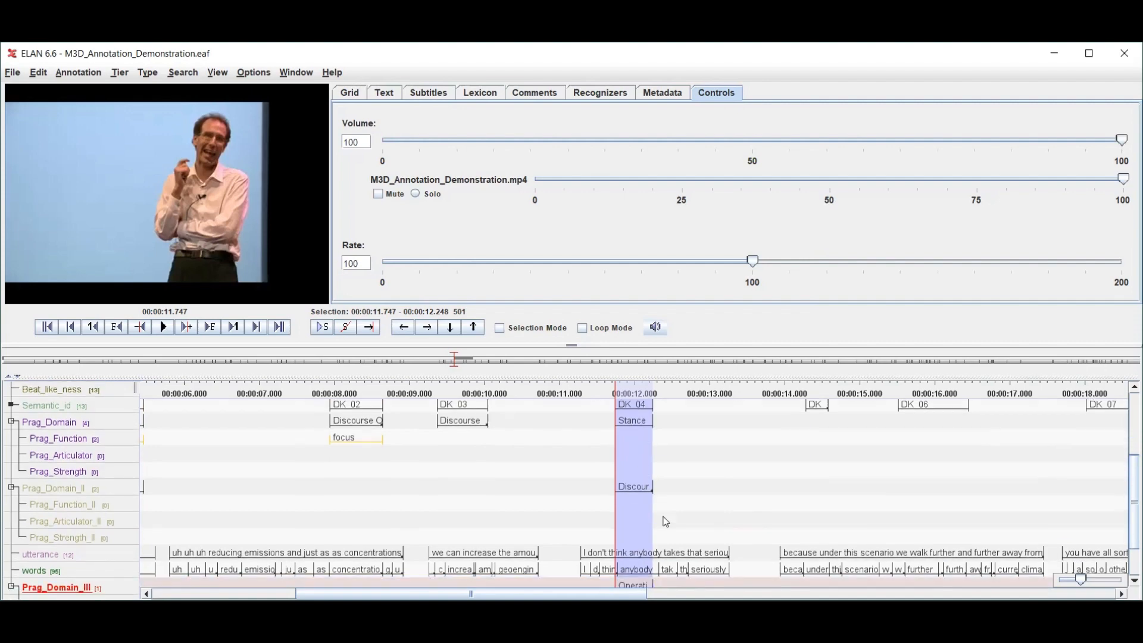
drag(543, 474, 660, 482)
drag(734, 494, 741, 496)
key(shift+space)
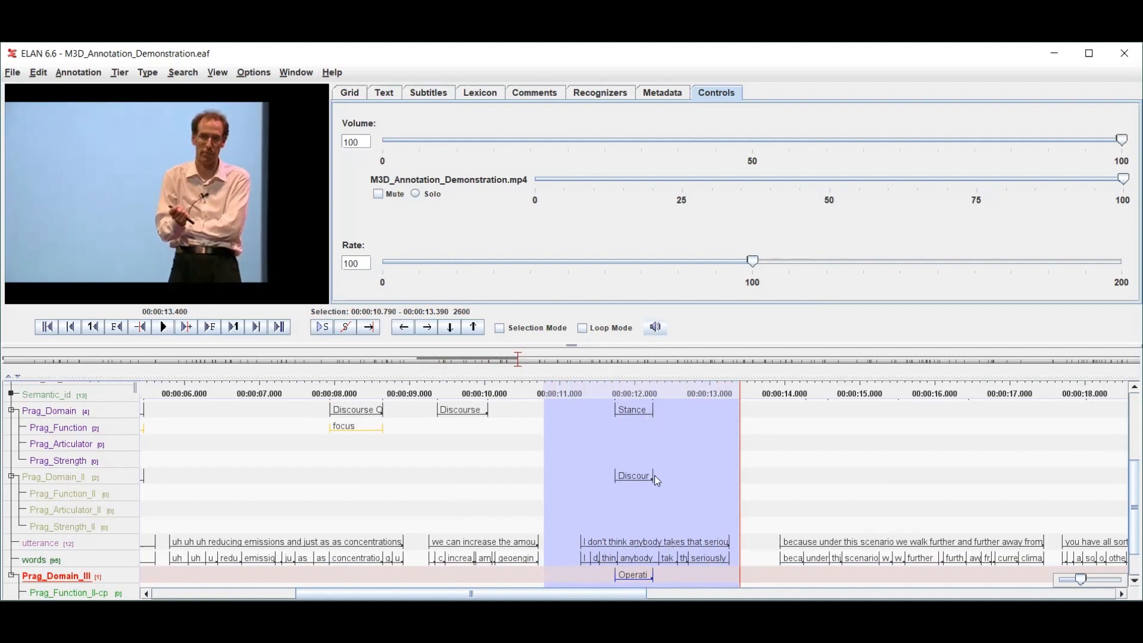
Step: Add a Prag_Strength annotation with the value medium over the DK_04 segment
click(69, 462)
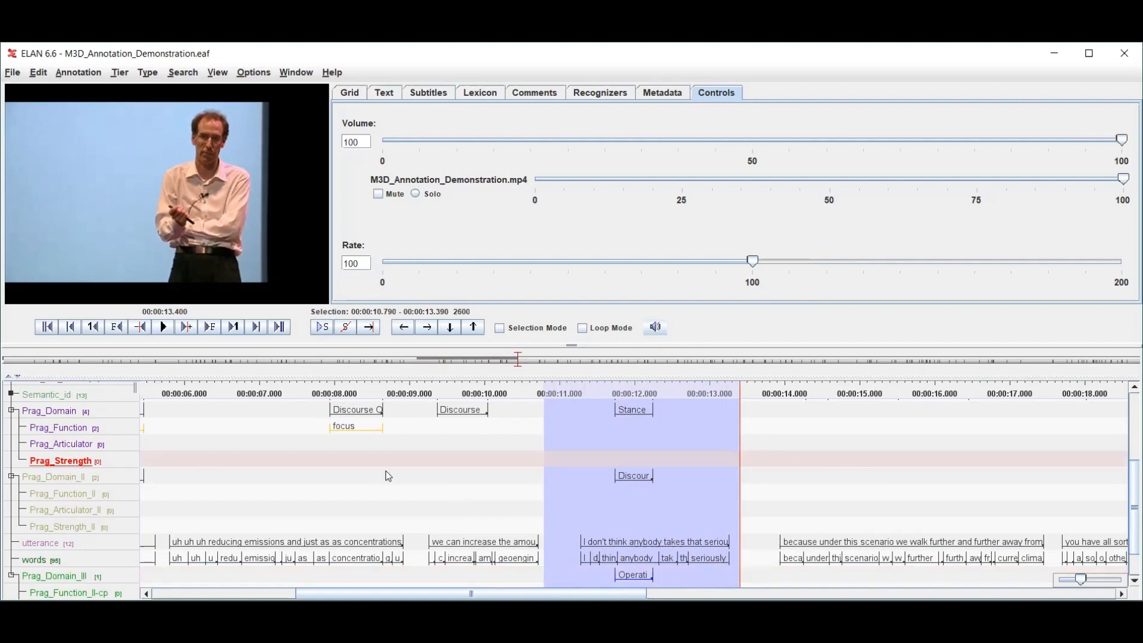
click(636, 419)
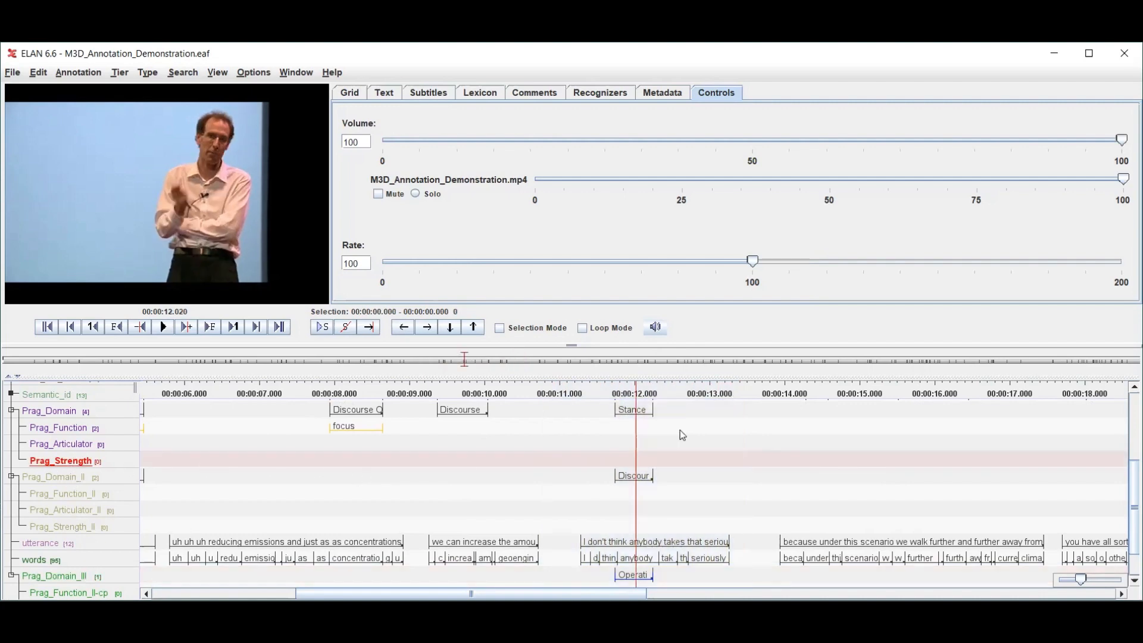
click(651, 414)
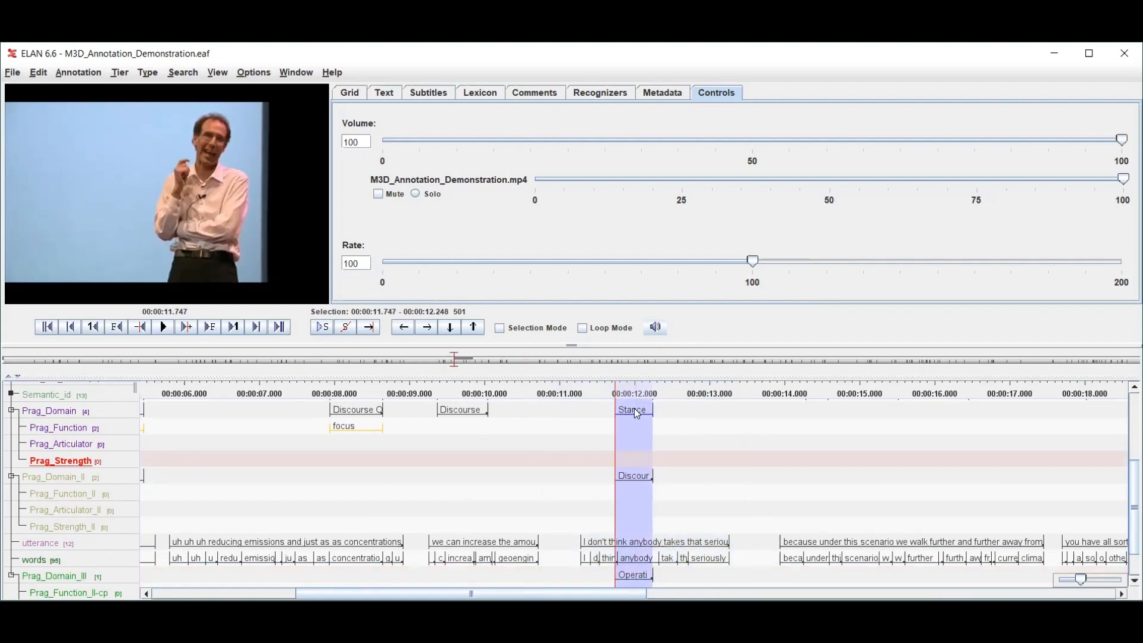
key(alt+n)
key(Down)
key(Down)
key(Down)
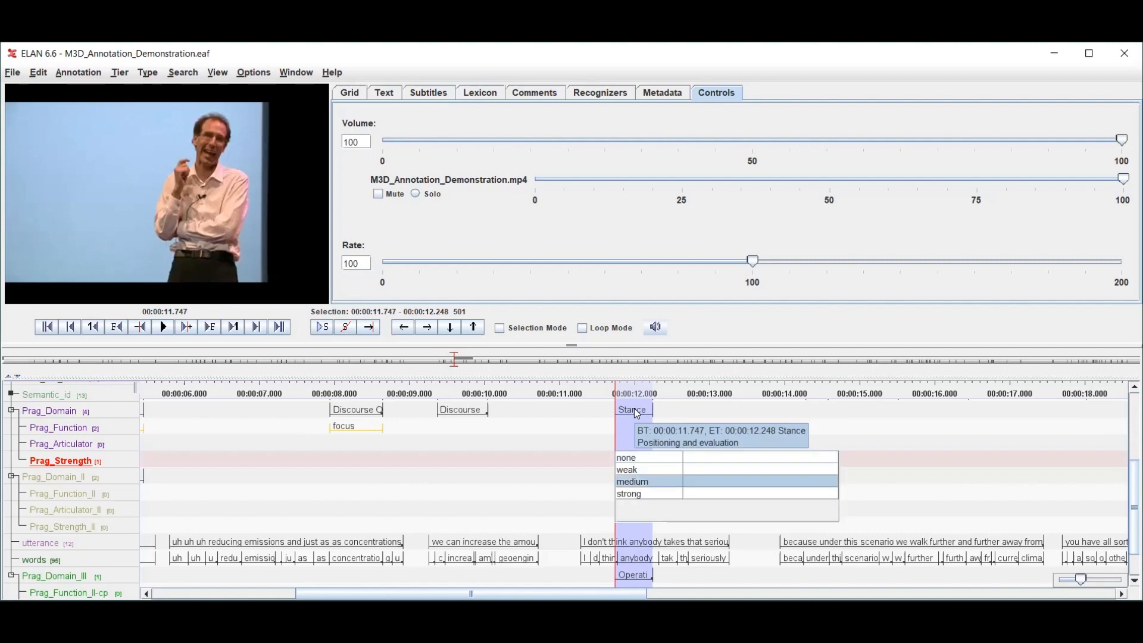
key(Down)
key(Up)
key(Return)
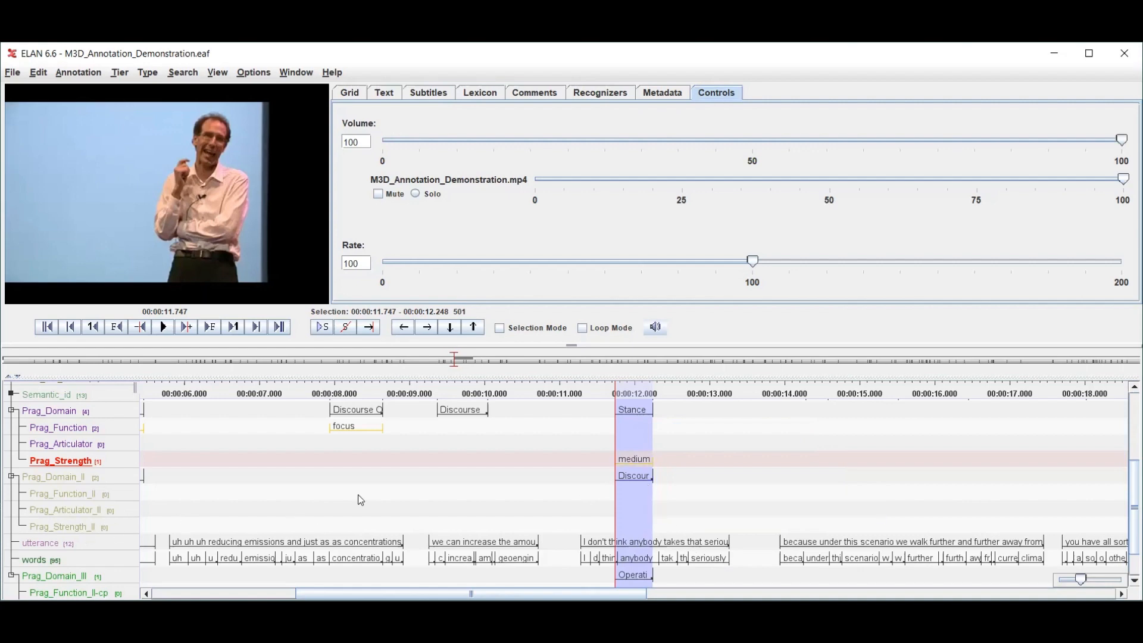
Step: Add a Prag_Strength_II annotation with the value weak over the DK_04 segment
key(ctrl+Down)
key(ctrl+Down)
key(ctrl+Down)
key(ctrl+Down)
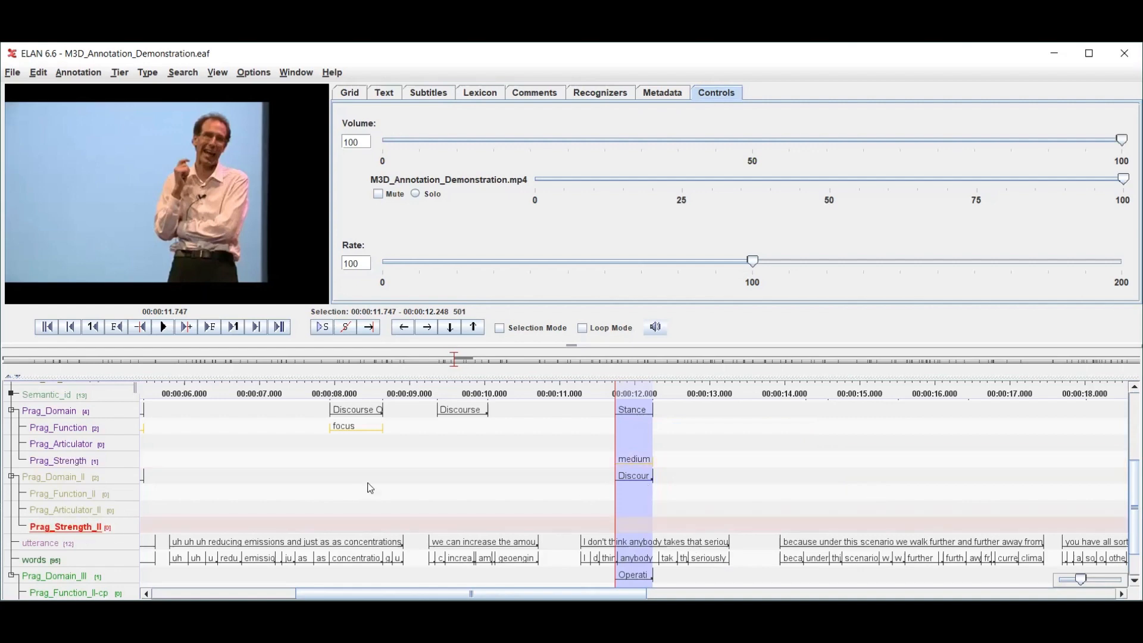
key(alt+n)
key(Down)
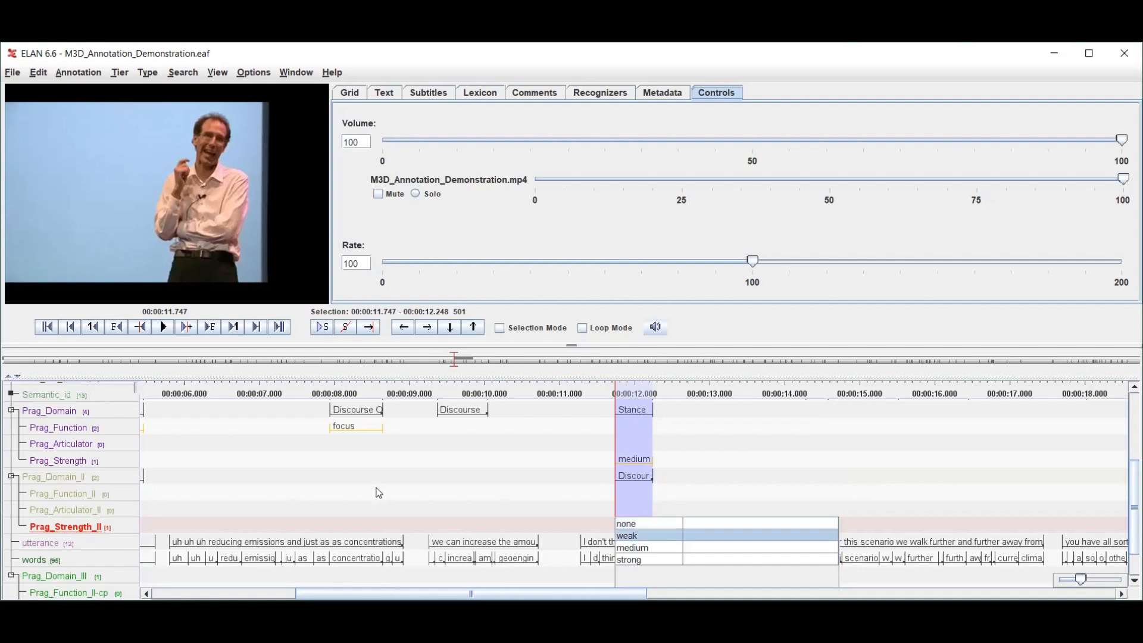
key(Return)
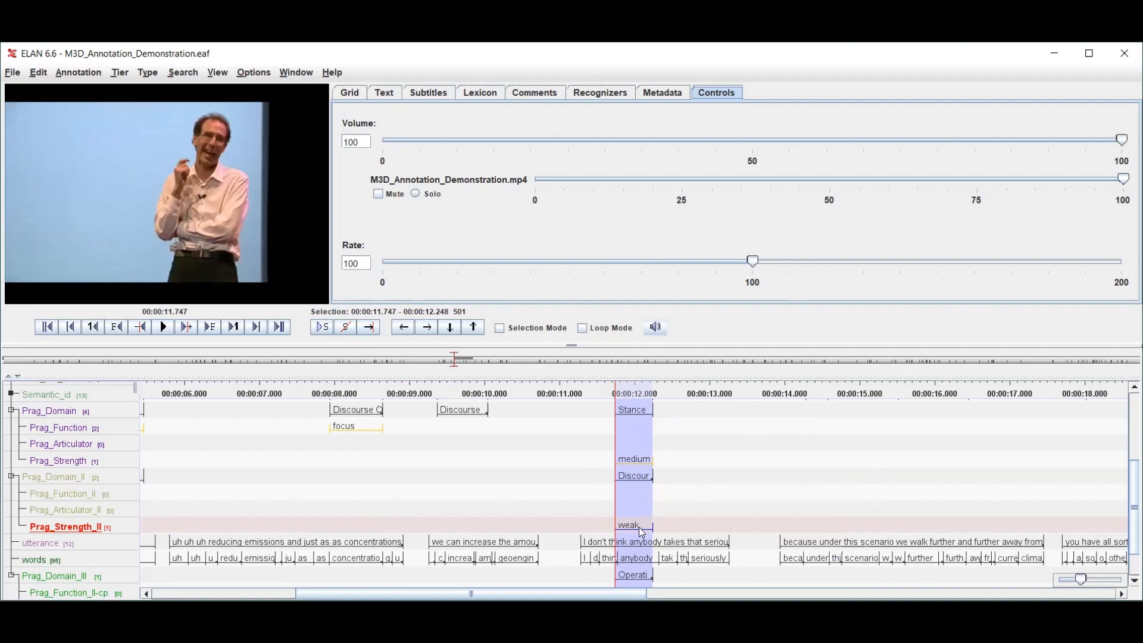
Step: Play back the utterance "because under this scenario we walk further and further away from", selecting about 13.89 s to 17.56 s
scroll(639, 527, up, 2)
scroll(662, 562, right, 5)
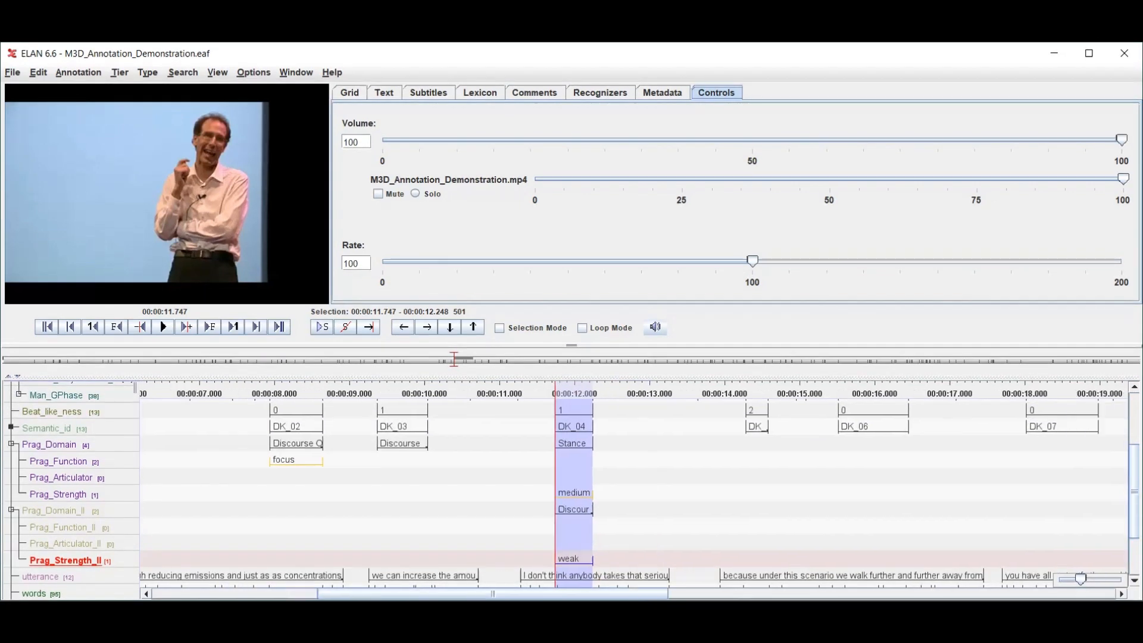
scroll(702, 566, right, 2)
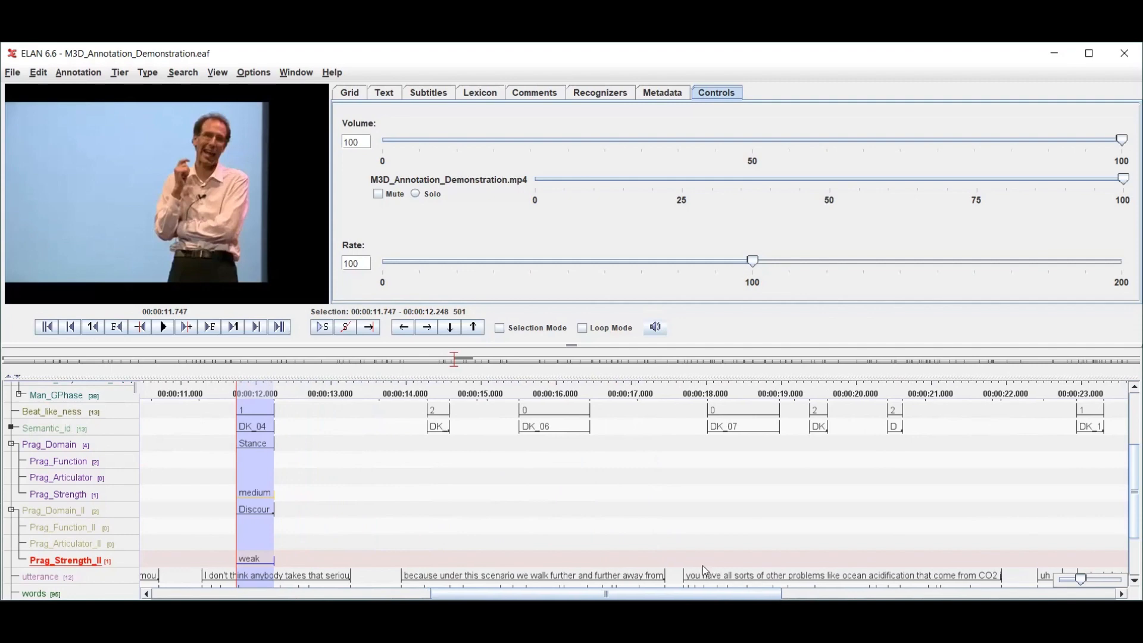
click(634, 581)
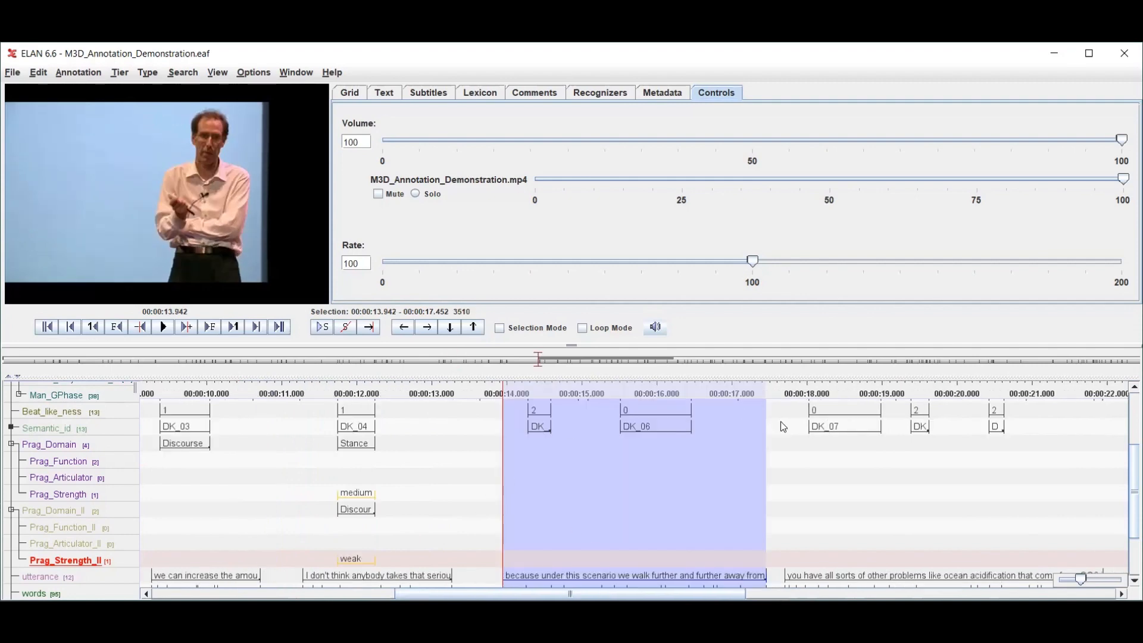
drag(499, 477, 661, 491)
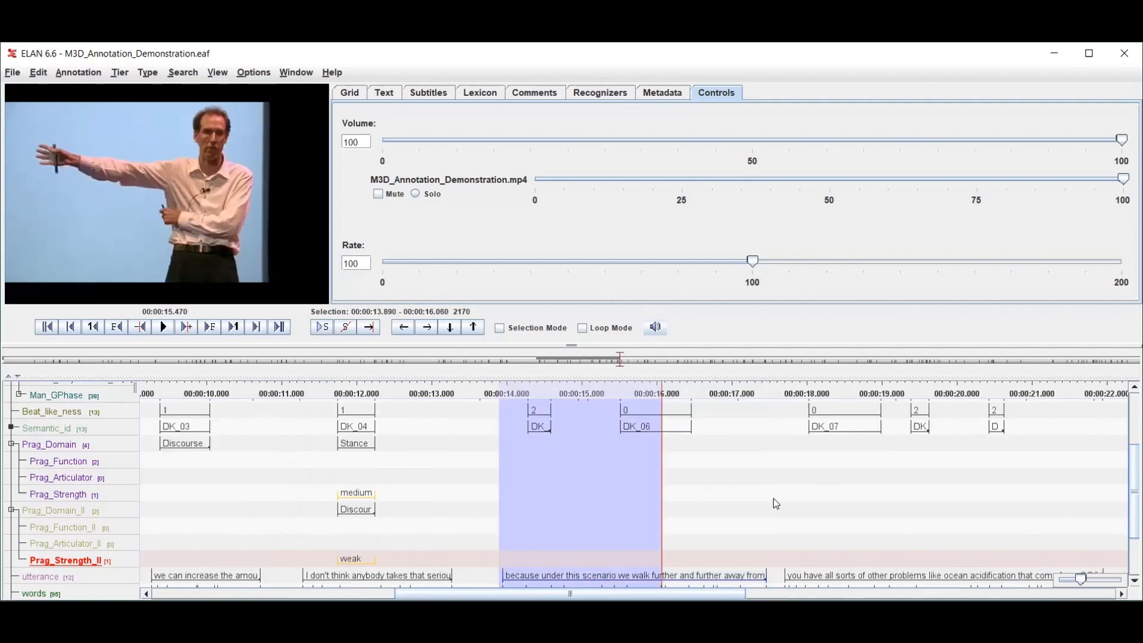
shift+click(773, 498)
key(shift+space)
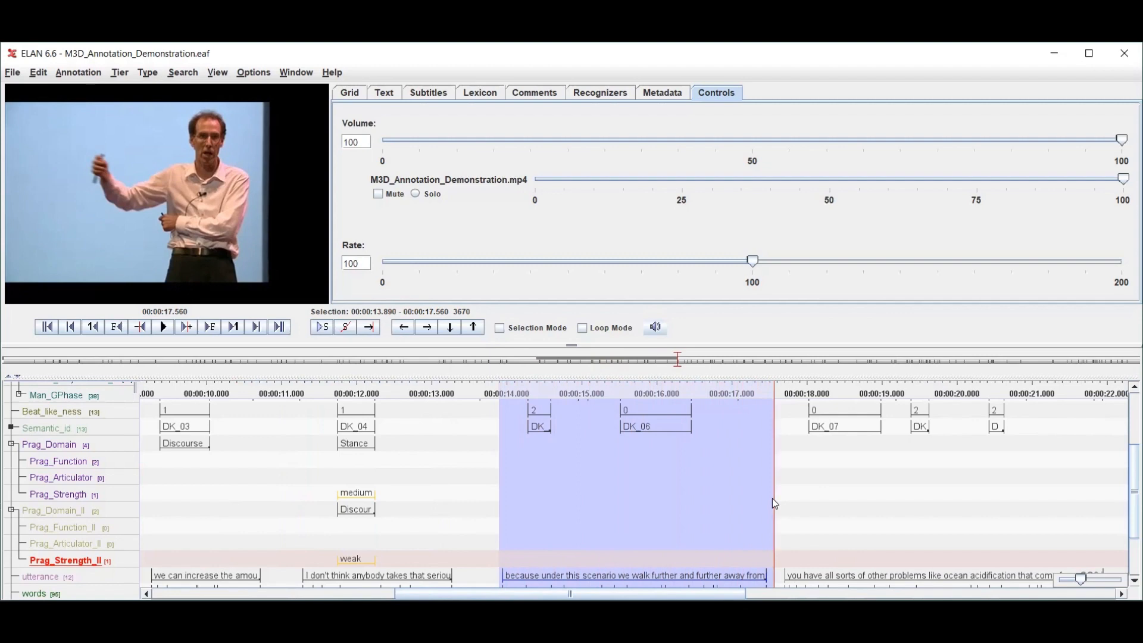
key(shift+space)
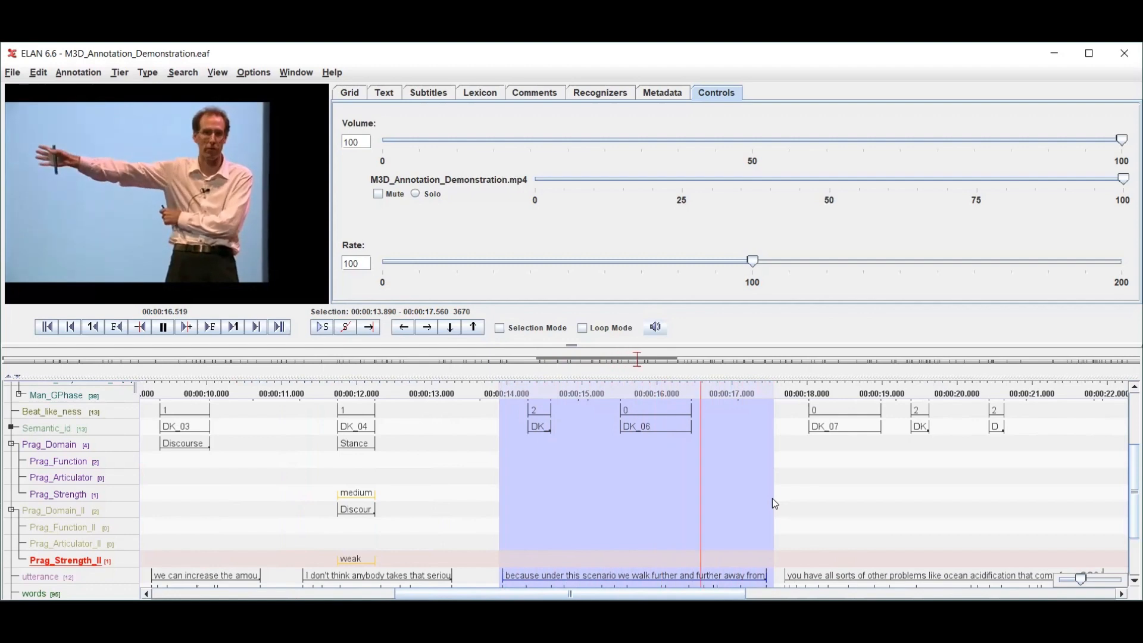
click(772, 498)
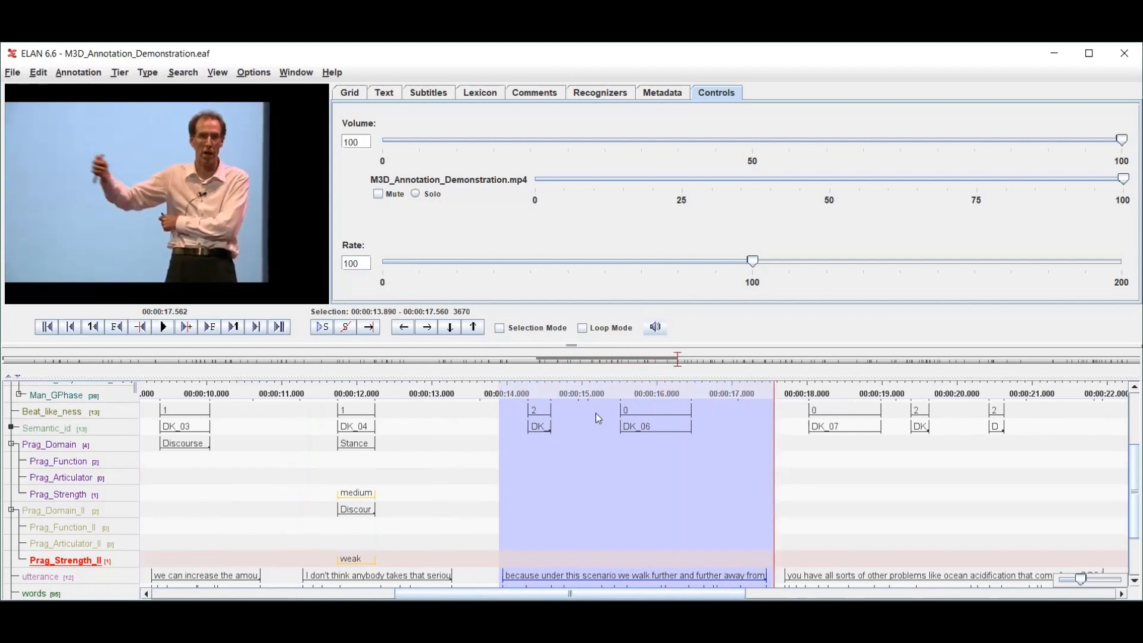
Step: Add a Prag_Domain annotation with the value Discourse Organization over the short gesture segment between DK_04 and DK_06
click(539, 427)
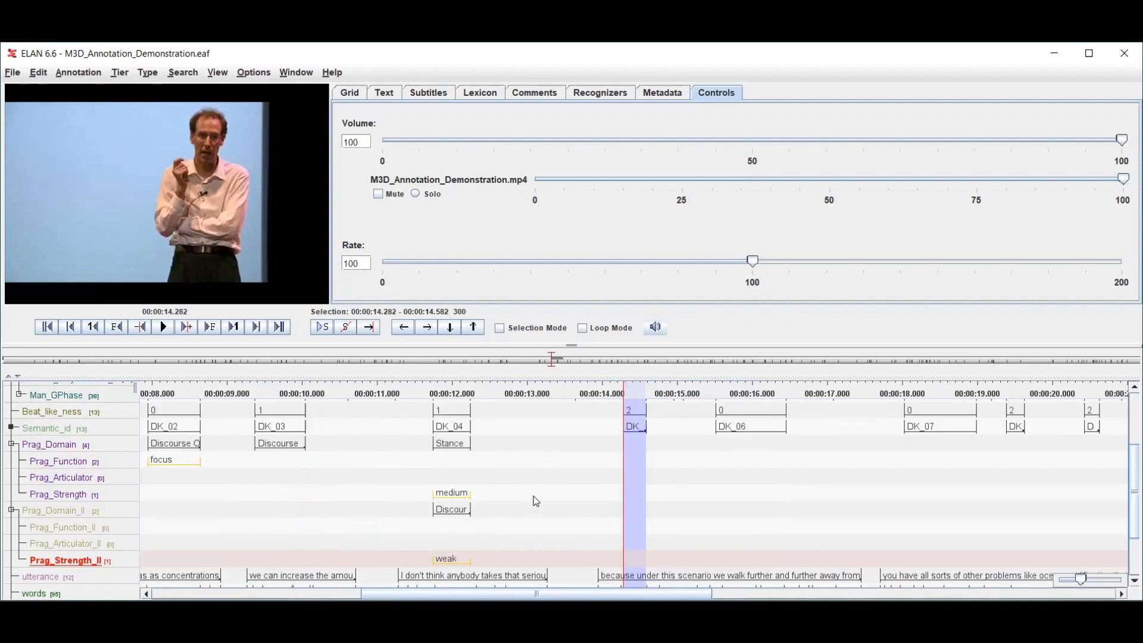
click(70, 447)
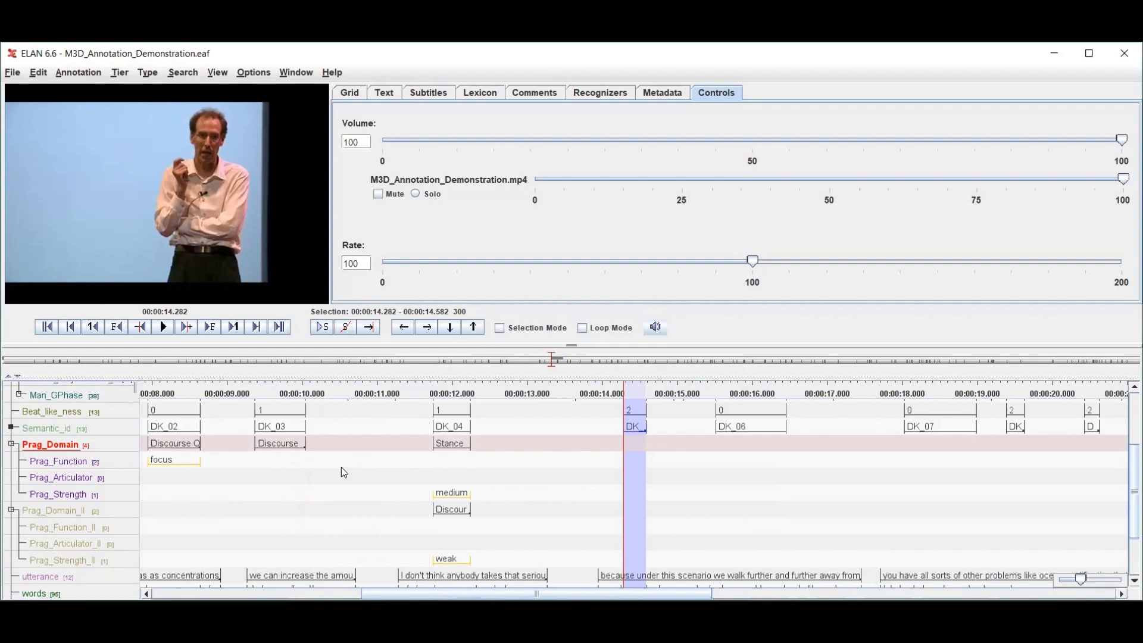
key(alt+n)
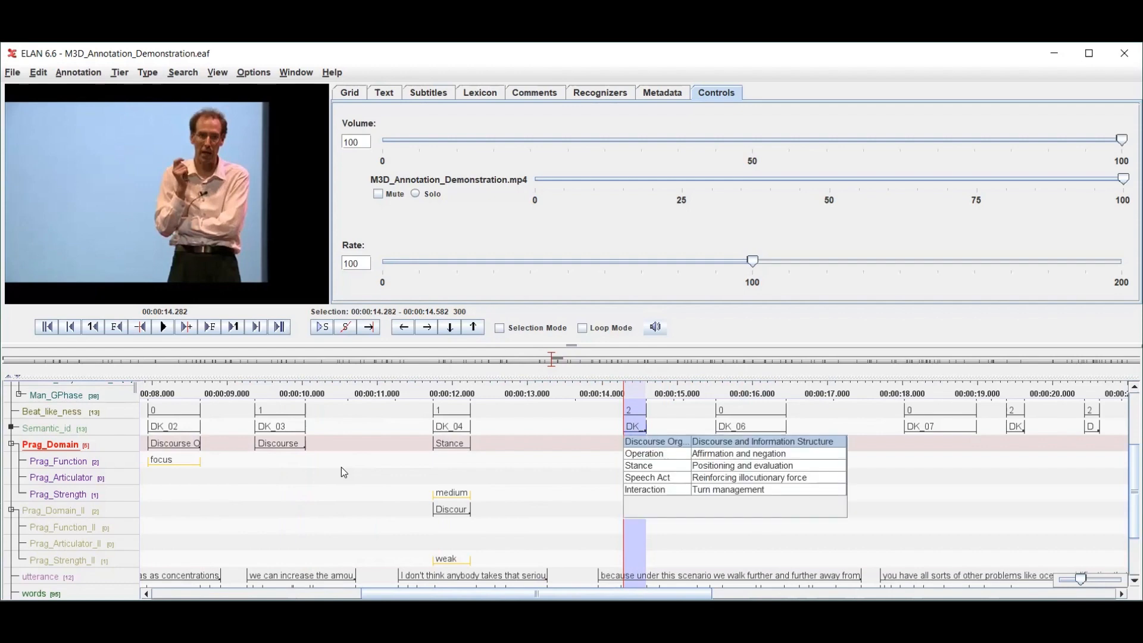
key(Return)
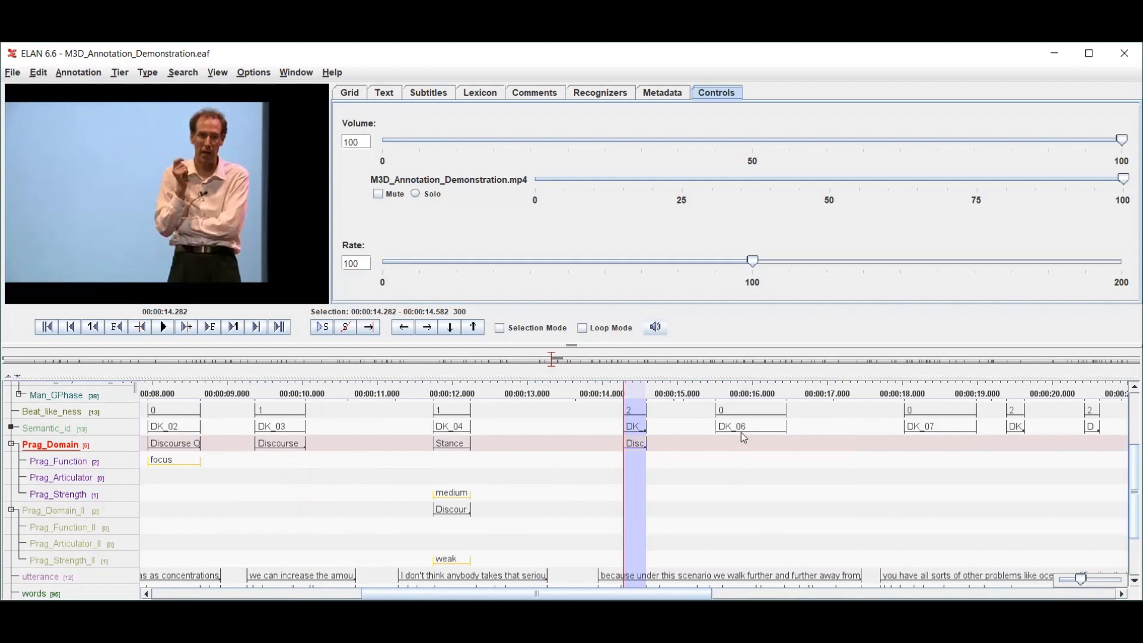
Step: Play back the DK_06 segment and give it a Prag_Domain annotation with the value Discourse Organization
click(742, 430)
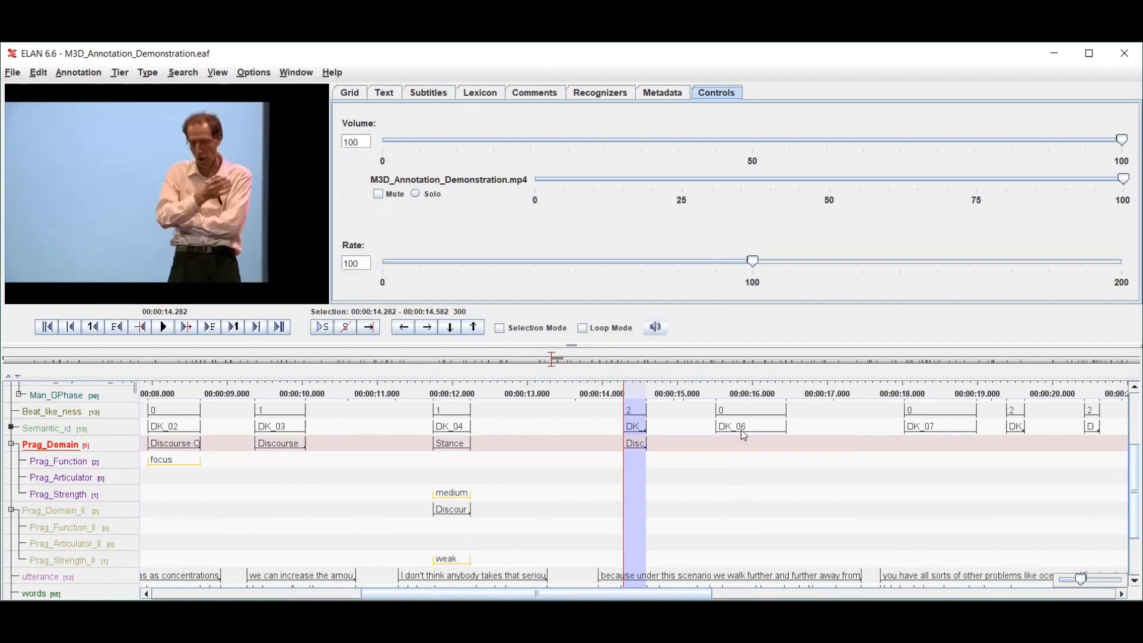
key(shift+space)
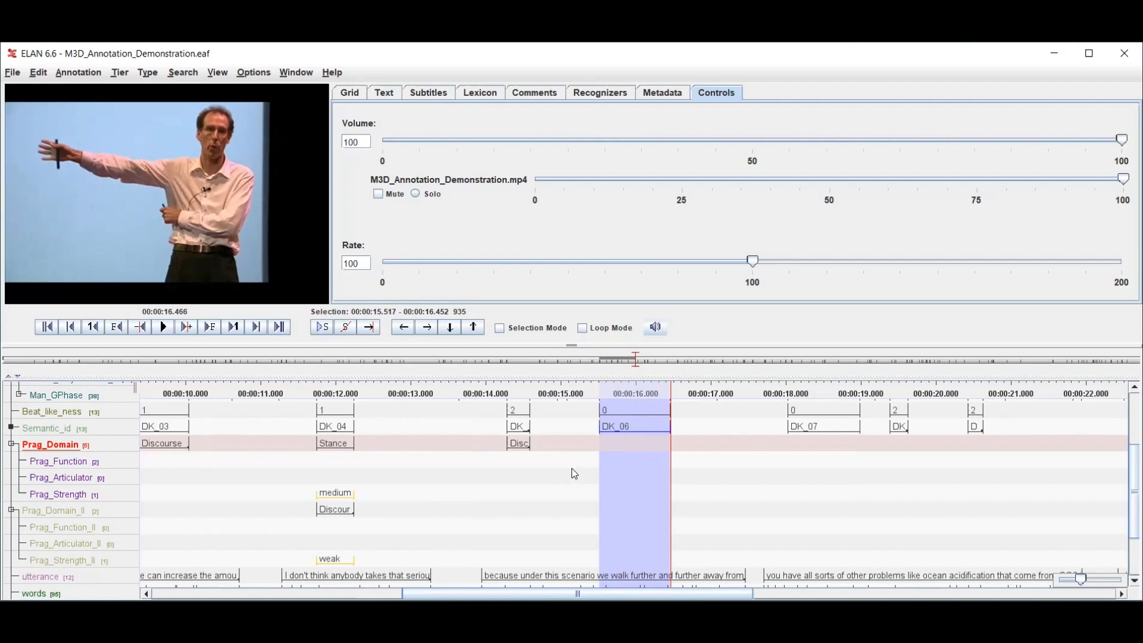
key(alt+n)
key(d)
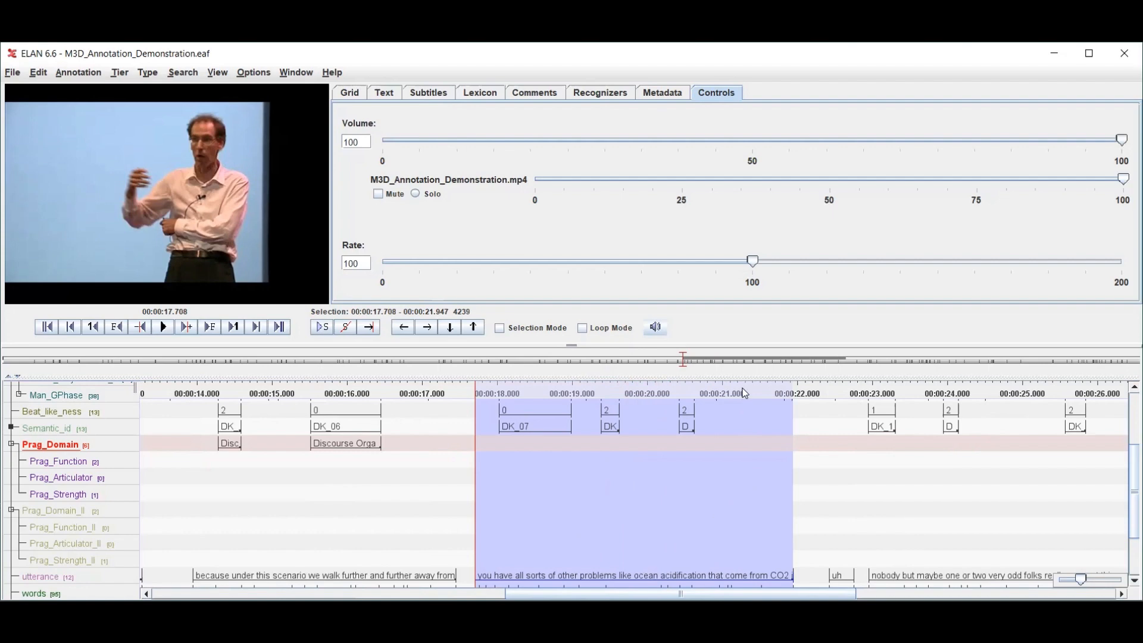
Step: Play back the utterance "you have all sorts of other problems", and replay the stretch around DK_07 from about 17.74 s to 19.28 s
key(ctrl+space)
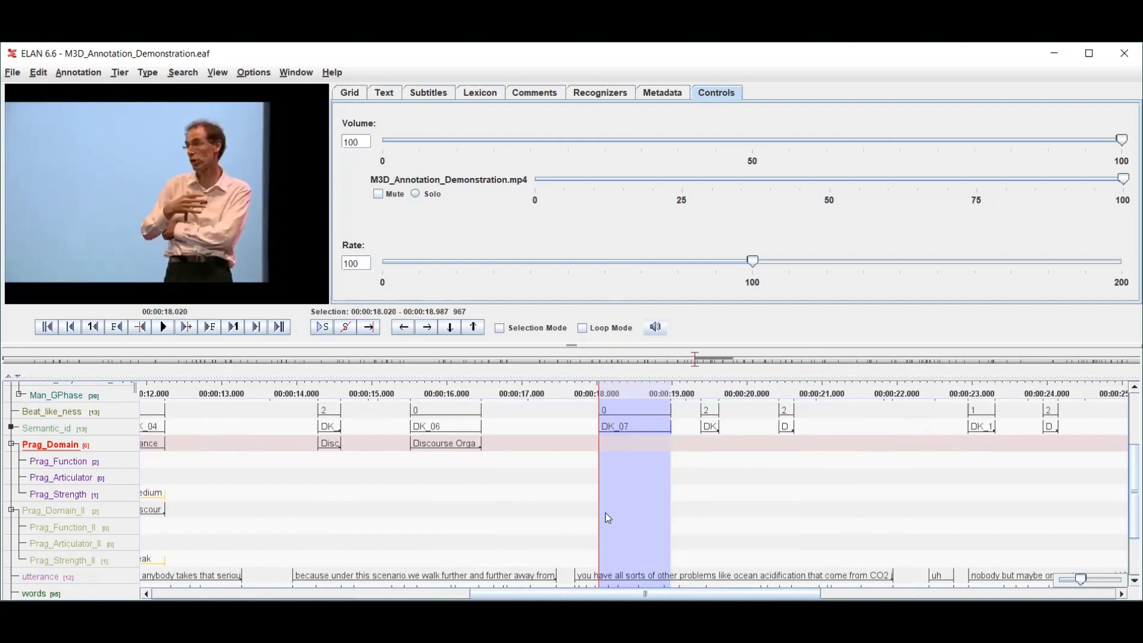
drag(578, 505, 693, 488)
key(shift+space)
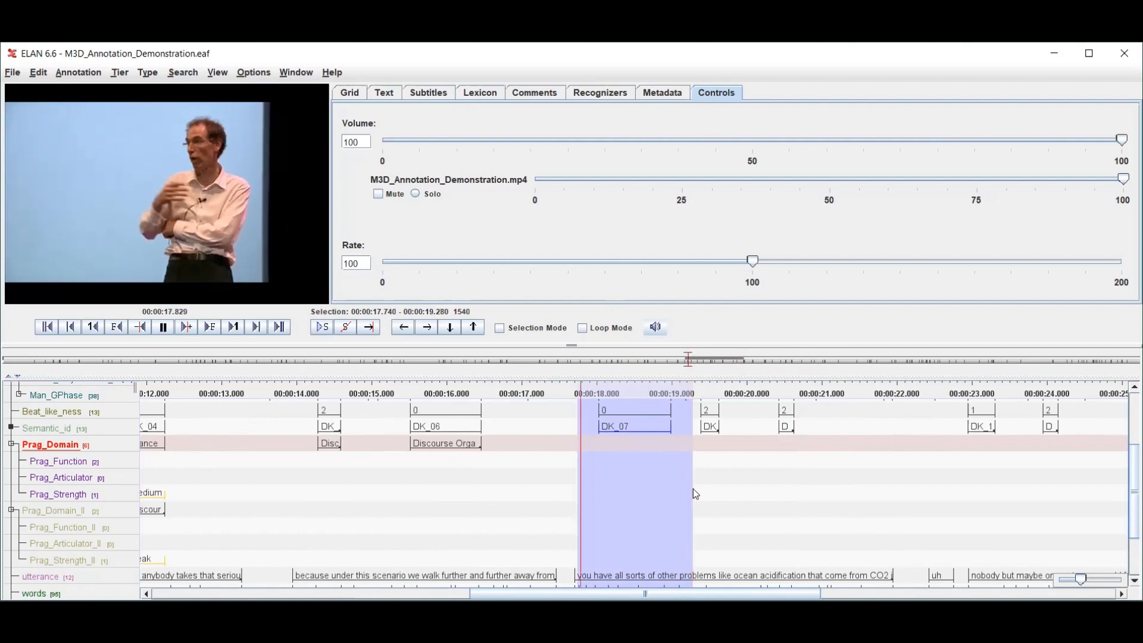
Step: Add a Prag_Domain annotation with the value Discourse Organization over the DK_07 segment
click(659, 431)
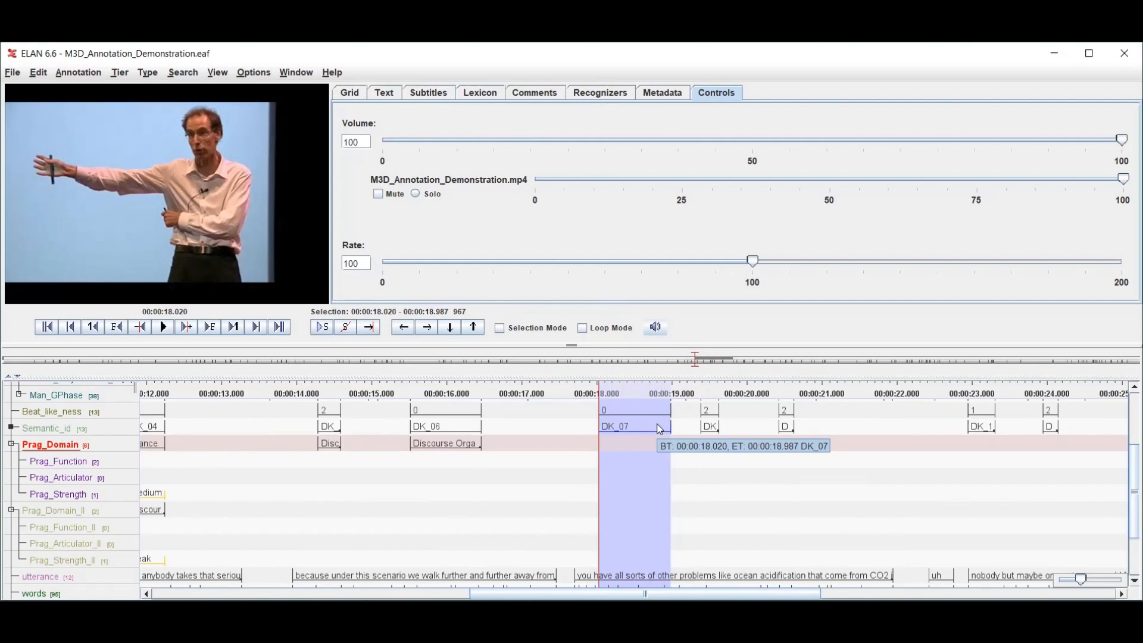
key(alt+n)
key(d)
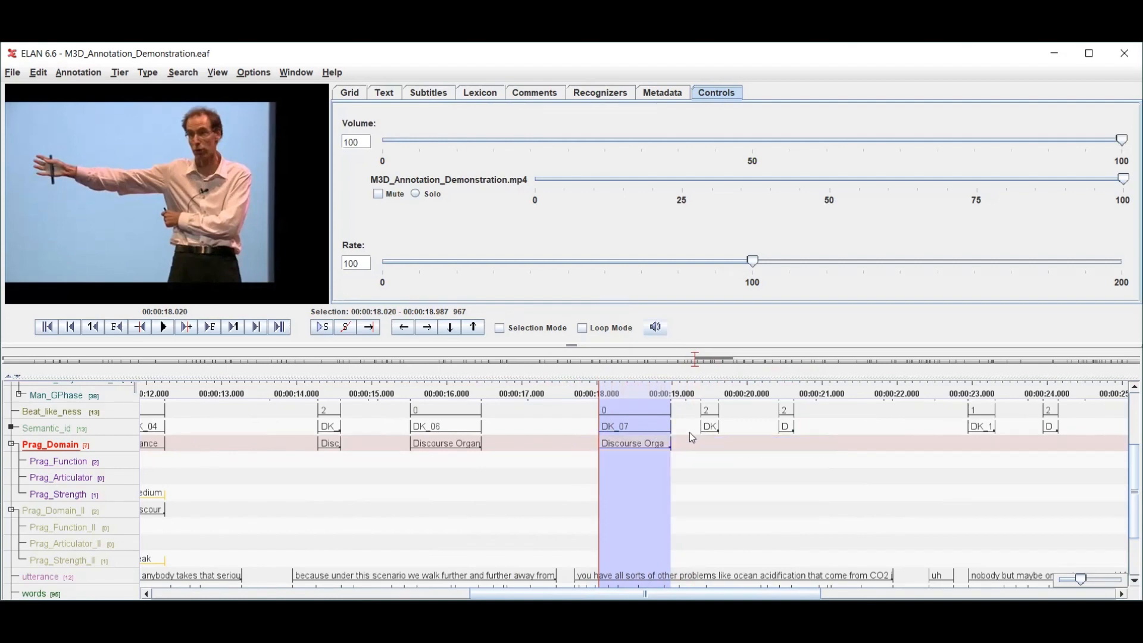
Step: Play back about 19.24 s to 22.06 s and add Prag_Domain annotations with the value Discourse Organization to the two short gestures following DK_07
drag(690, 432, 905, 447)
key(shift+space)
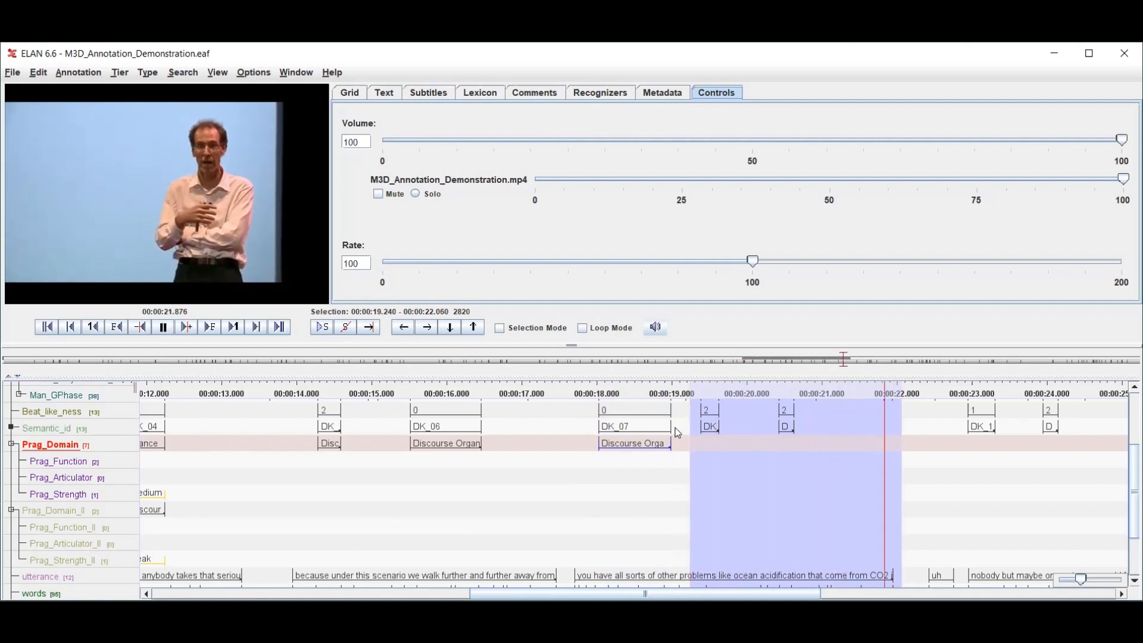
key(alt+n)
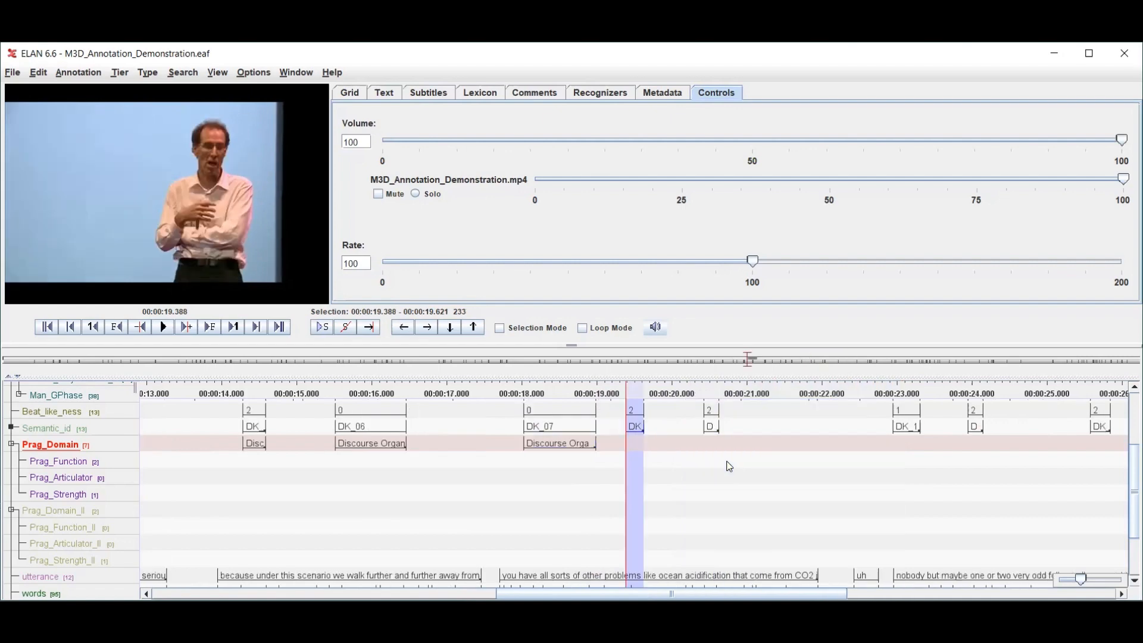
key(Down)
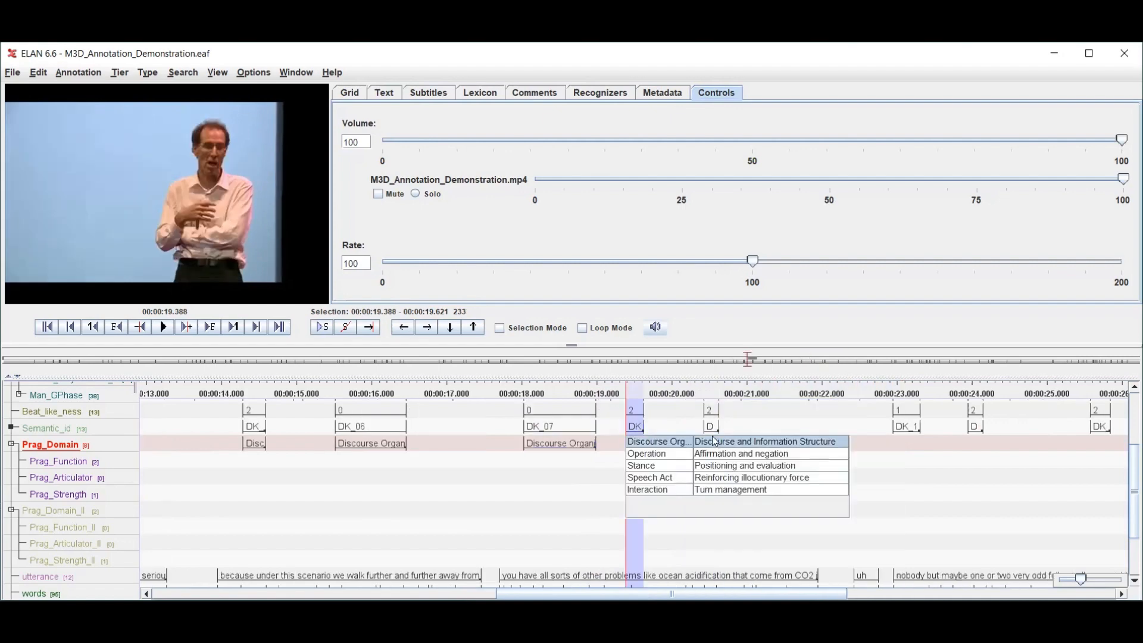
click(714, 440)
key(alt+n)
key(Down)
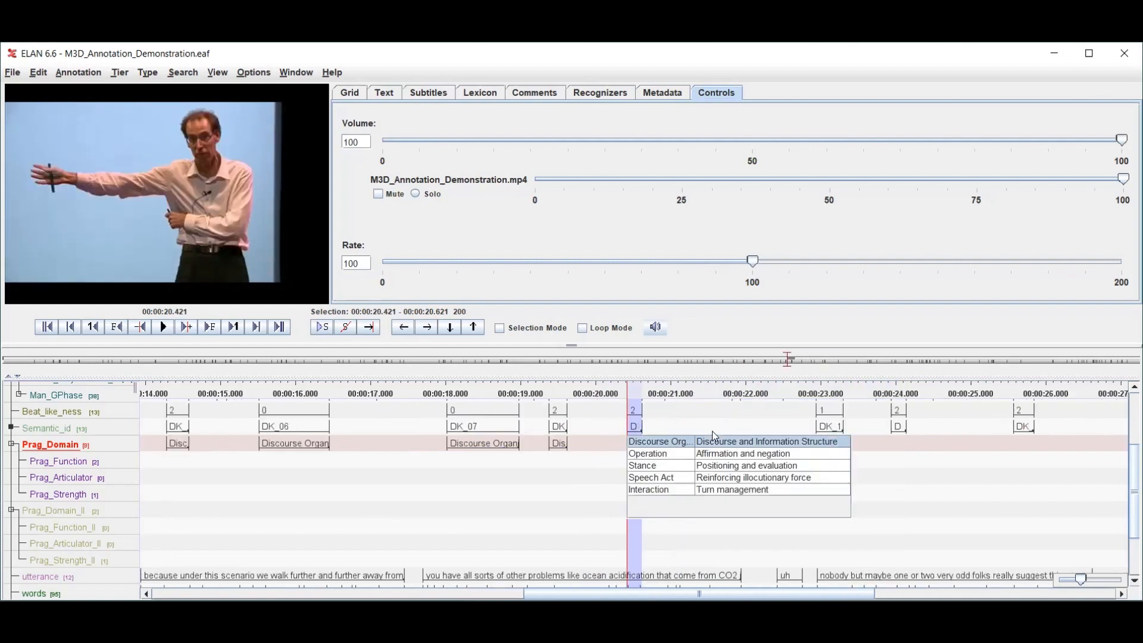
key(Return)
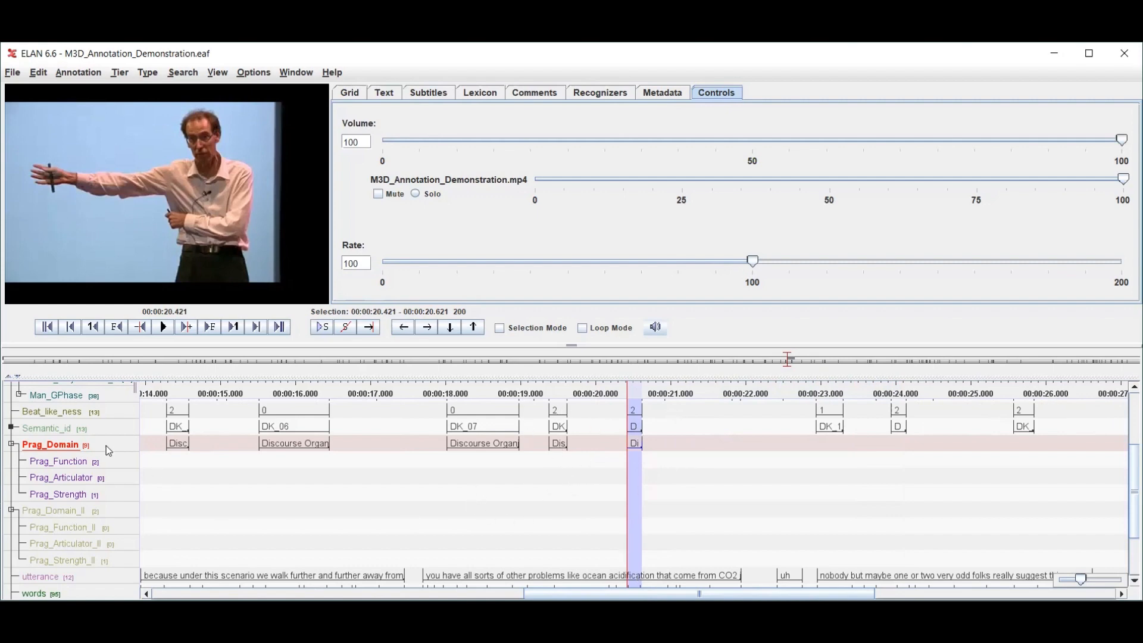
Step: Add a Prag_Function annotation with the value listing over the first short gesture after DK_07, at about 19.39 s
click(73, 462)
click(558, 443)
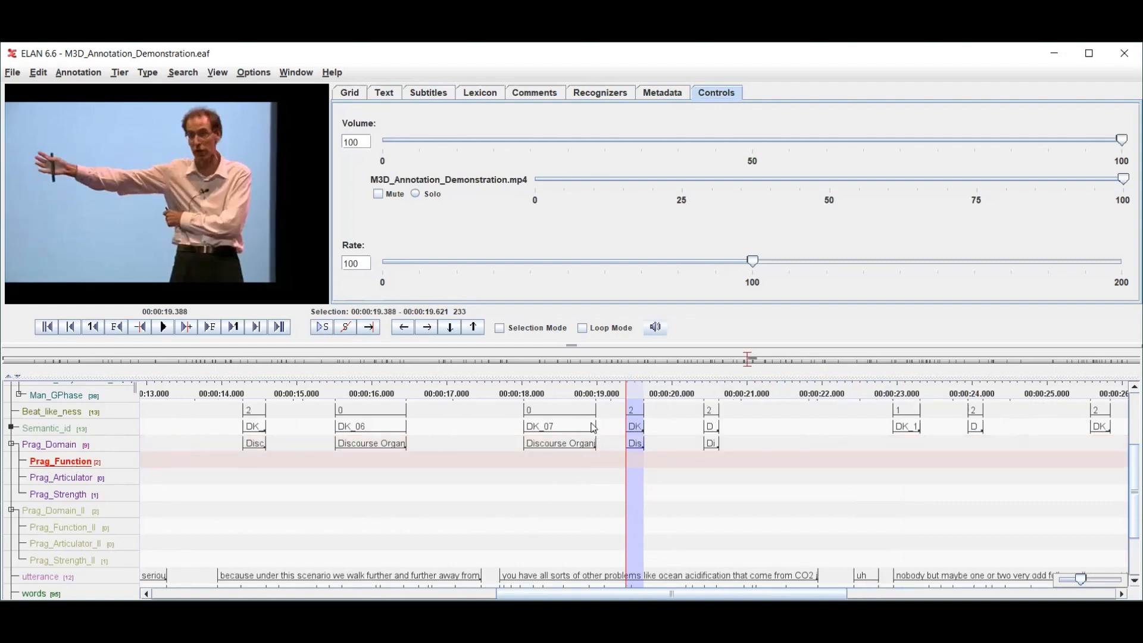
key(alt+n)
text(listin)
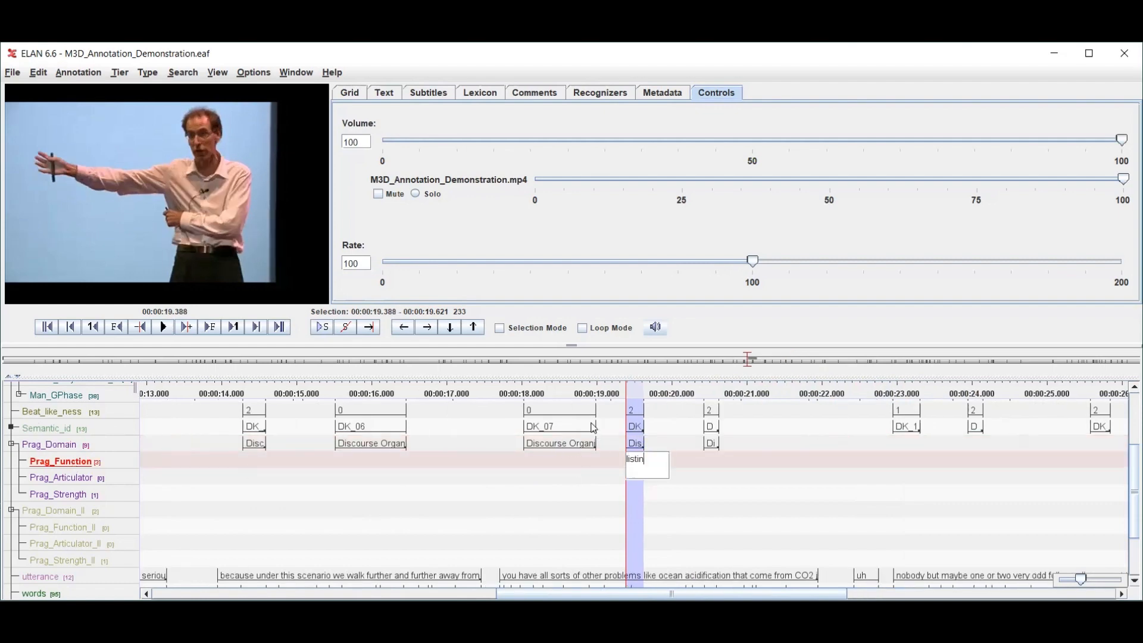
key(Return)
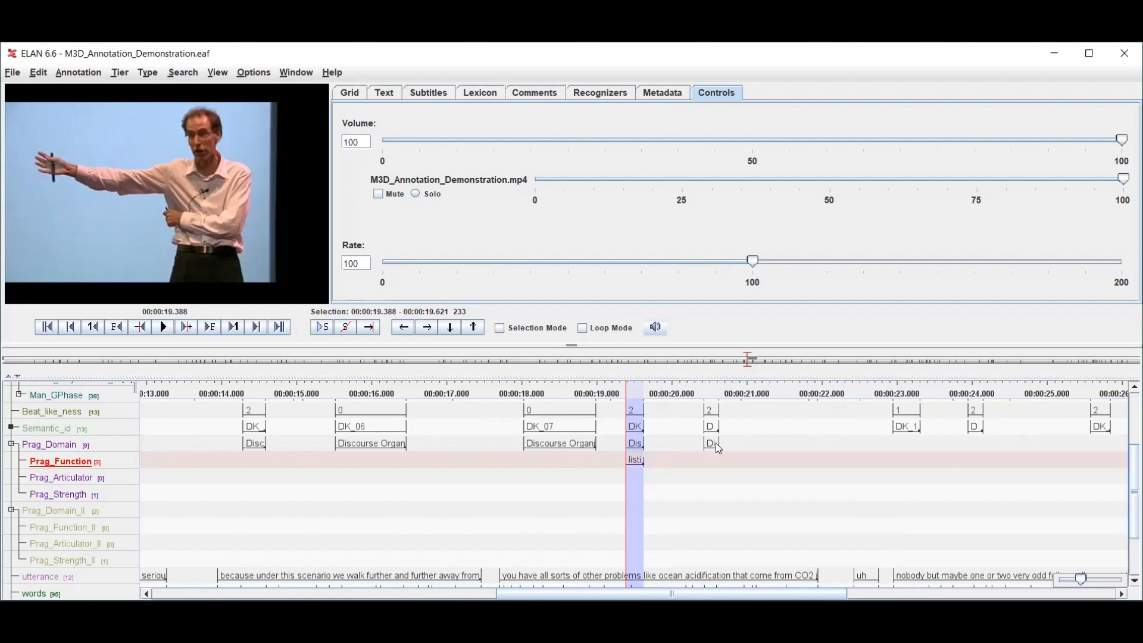
Step: Add a Prag_Function annotation with the value listing over the second short gesture after DK_07, at about 20.42 s
click(714, 443)
key(alt+n)
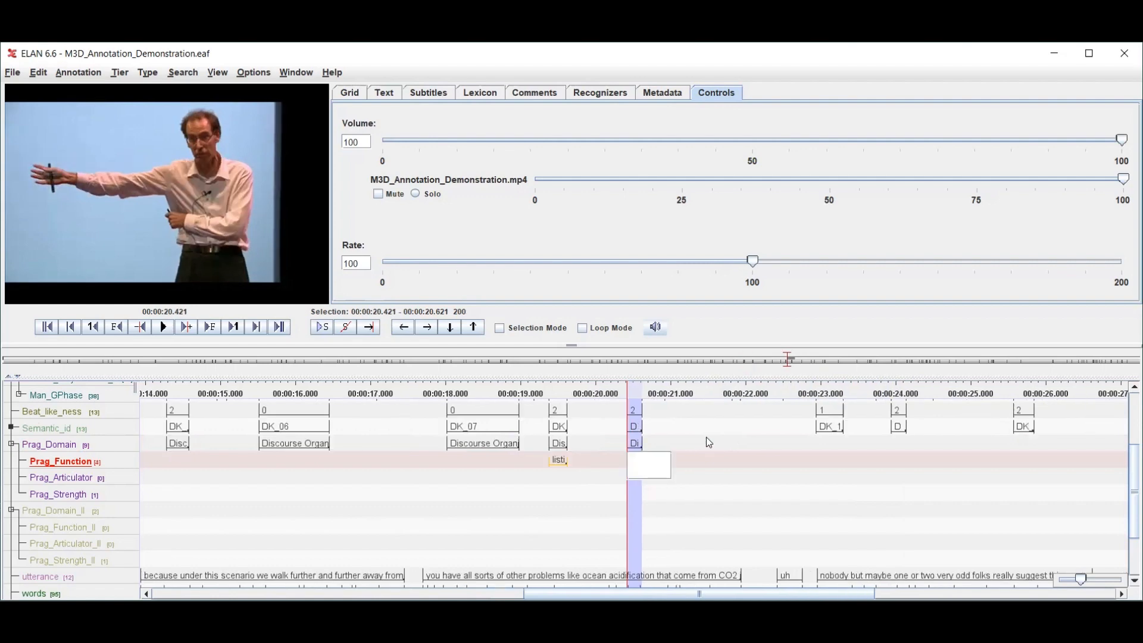
text(listing)
key(Return)
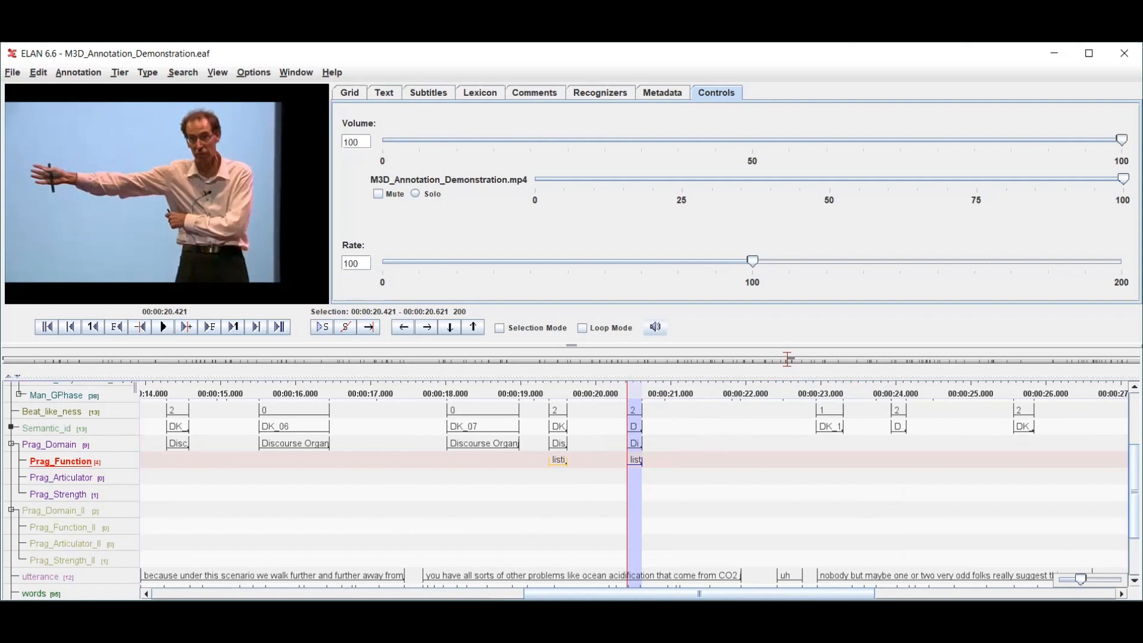
Step: Play back the utterance "nobody but maybe one or two very odd folks really suggest this", and replay about 22.65 s to 23.53 s around its first gesture
drag(699, 594, 724, 594)
scroll(614, 481, right, 5)
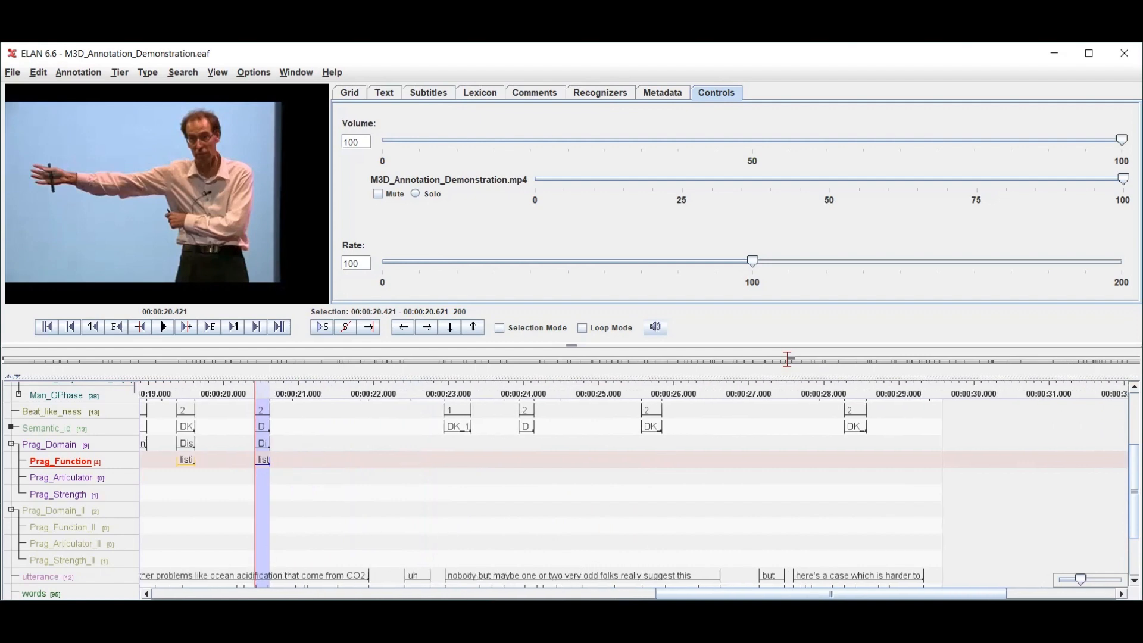
click(595, 577)
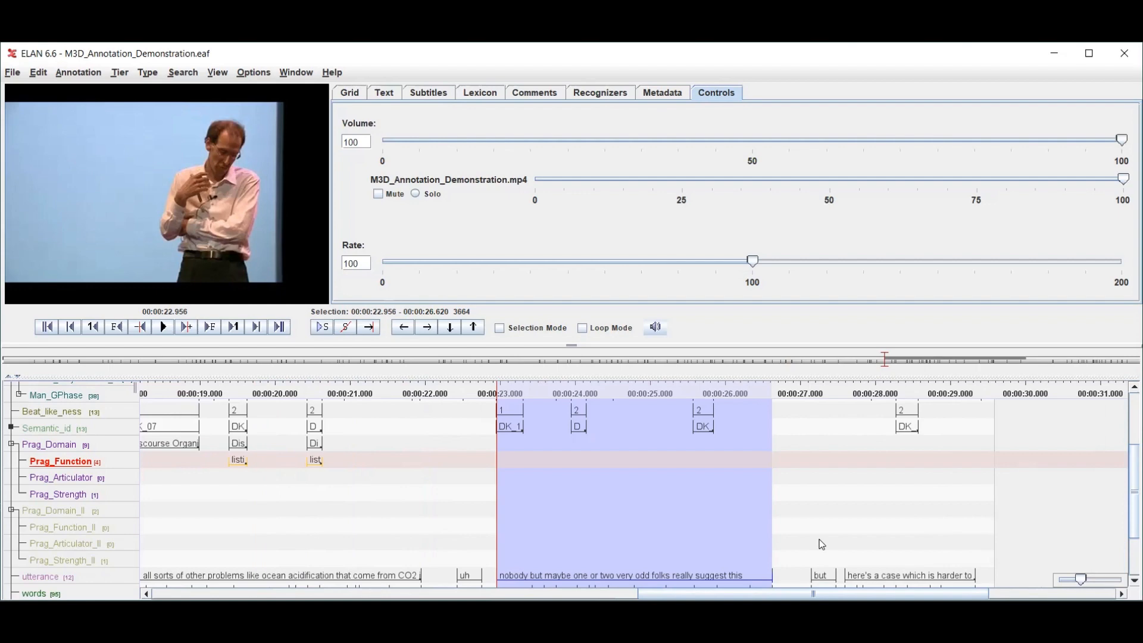
key(ctrl+space)
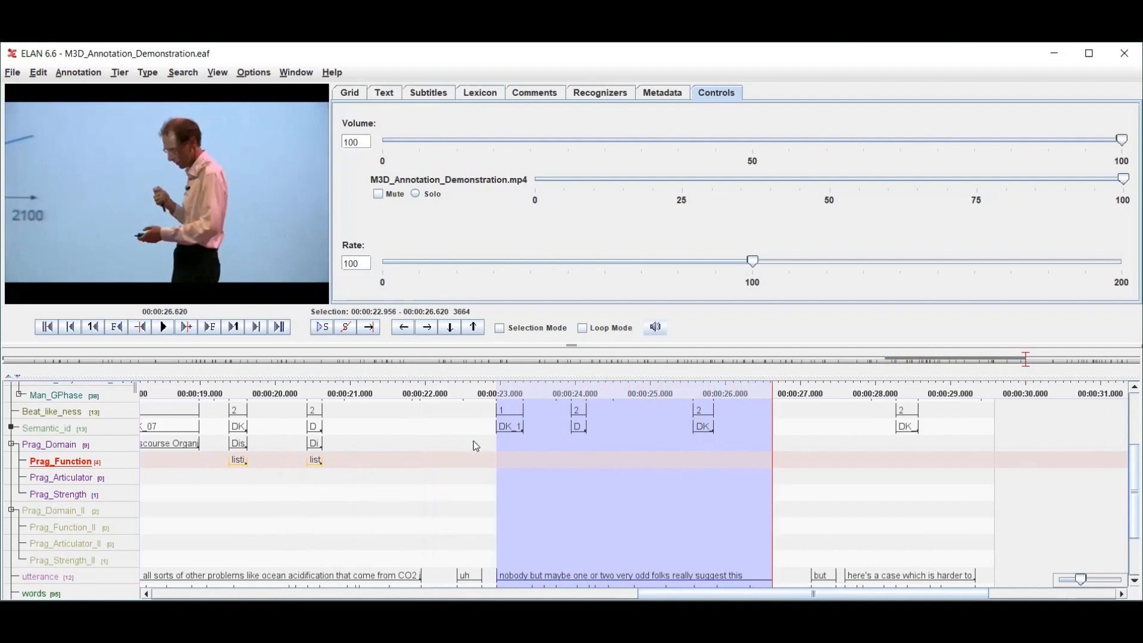
drag(474, 440, 539, 454)
key(shift+space)
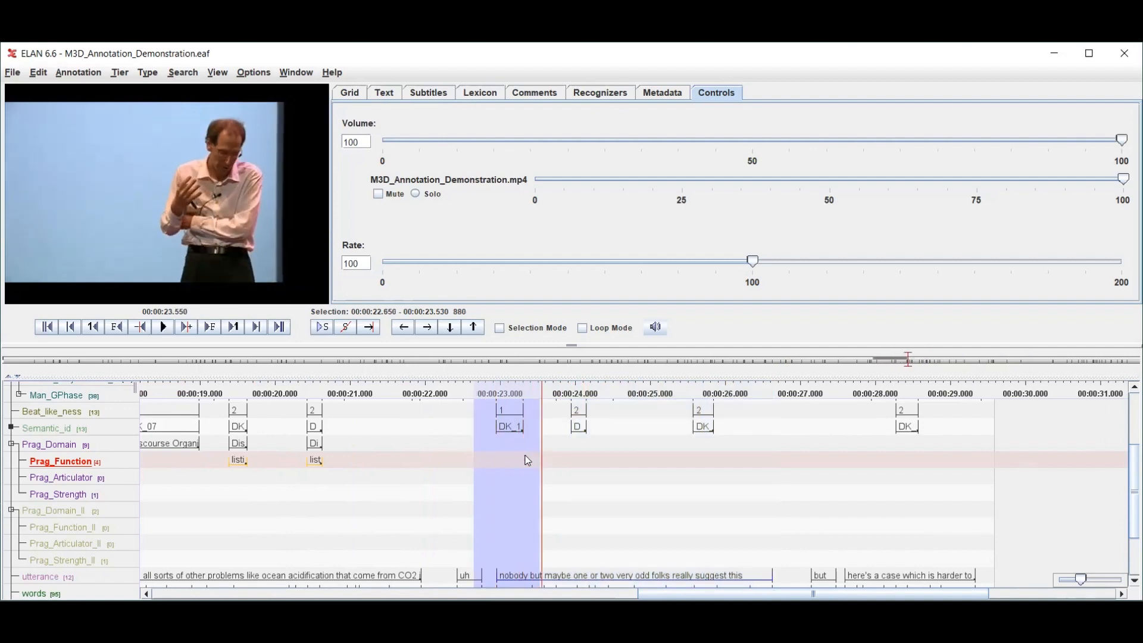
Step: Add a Prag_Domain annotation with the value Operation over the gesture segment starting at about 22.94 s
click(511, 428)
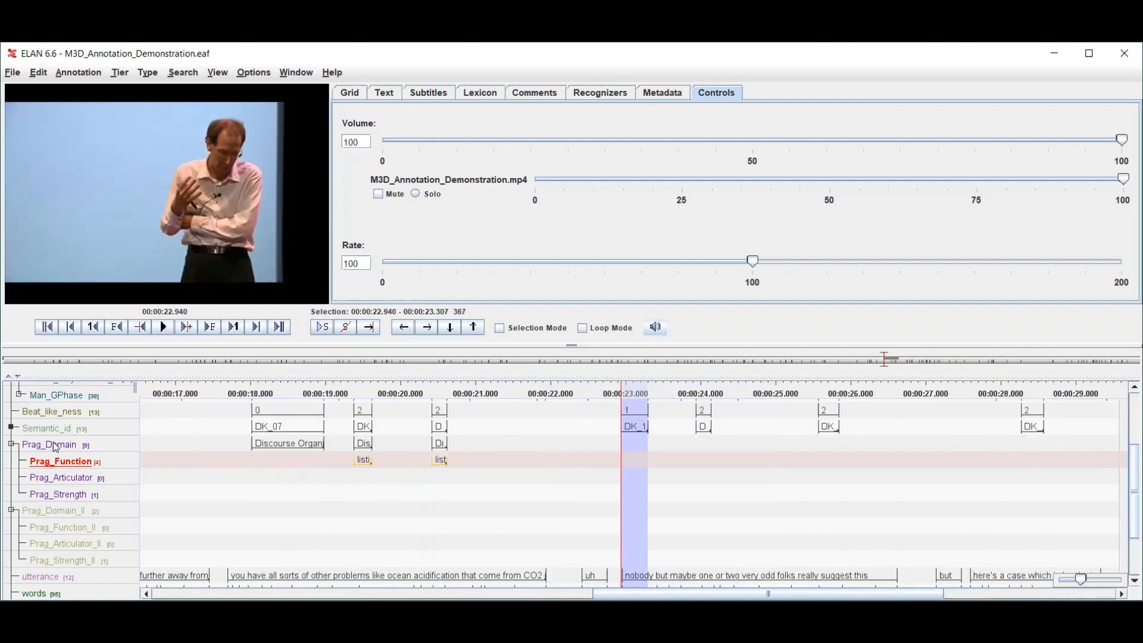
click(56, 448)
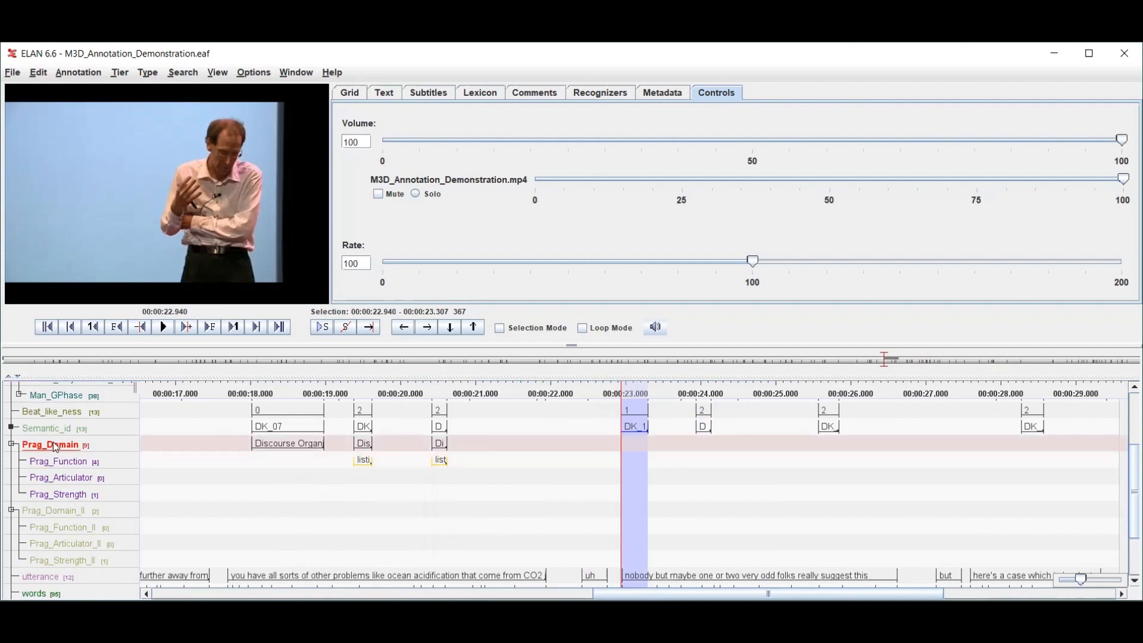
key(alt+n)
key(Down)
key(Return)
Step: Replay the stretches around the utterance's first two gestures: about 22.57 s to 23.54 s, 23.90 s to 24.46 s and 23.68 s to 24.94 s
drag(593, 478, 665, 493)
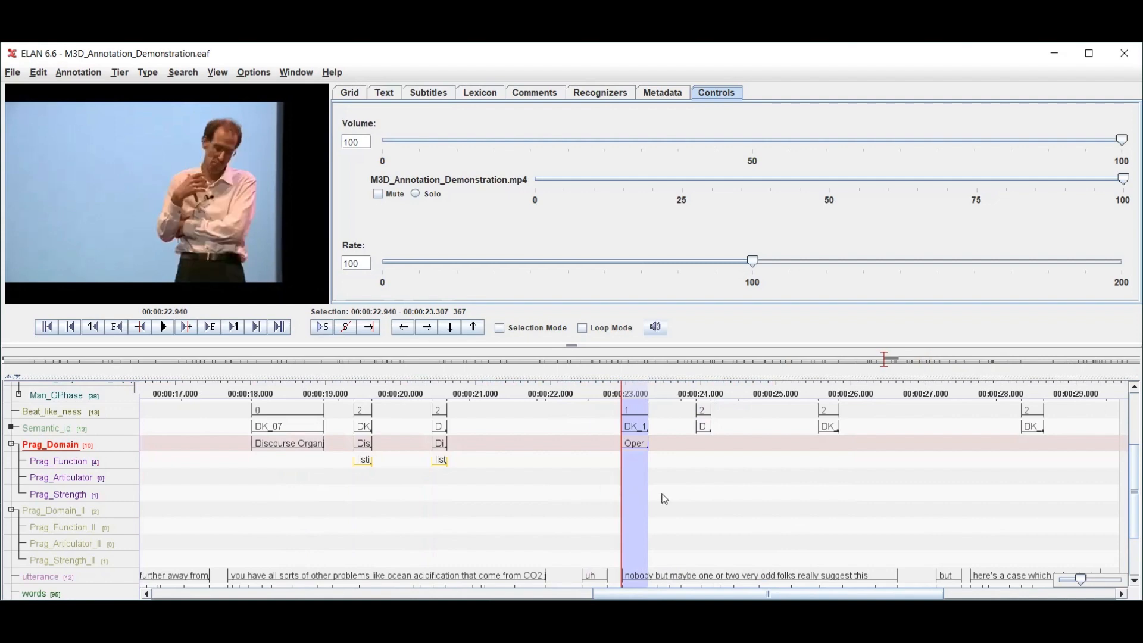
key(shift+space)
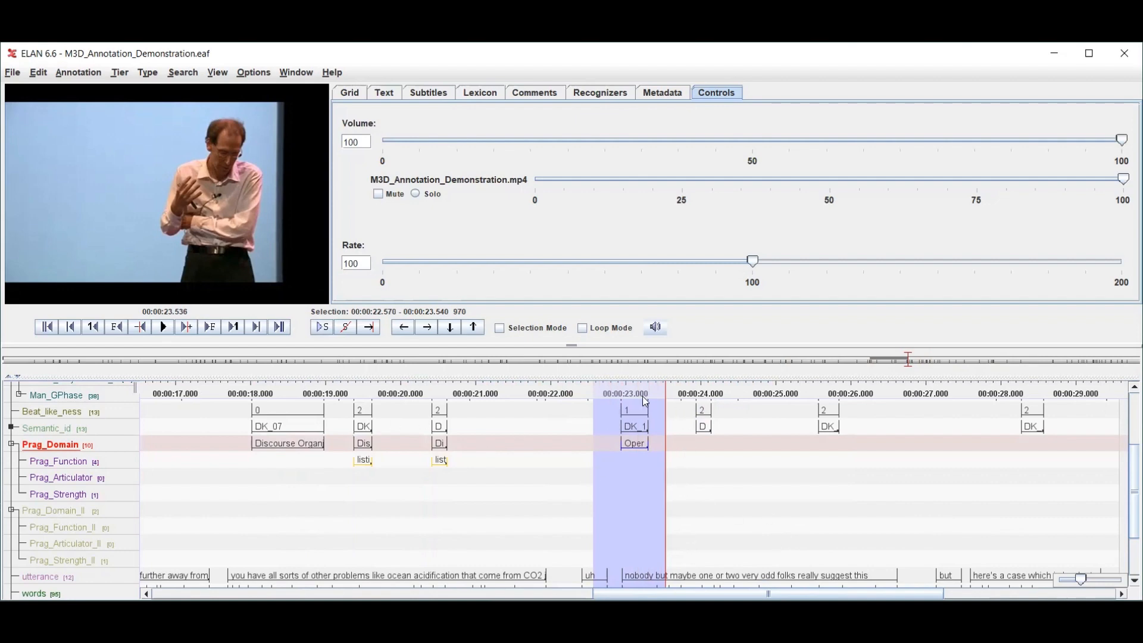
drag(694, 437, 735, 447)
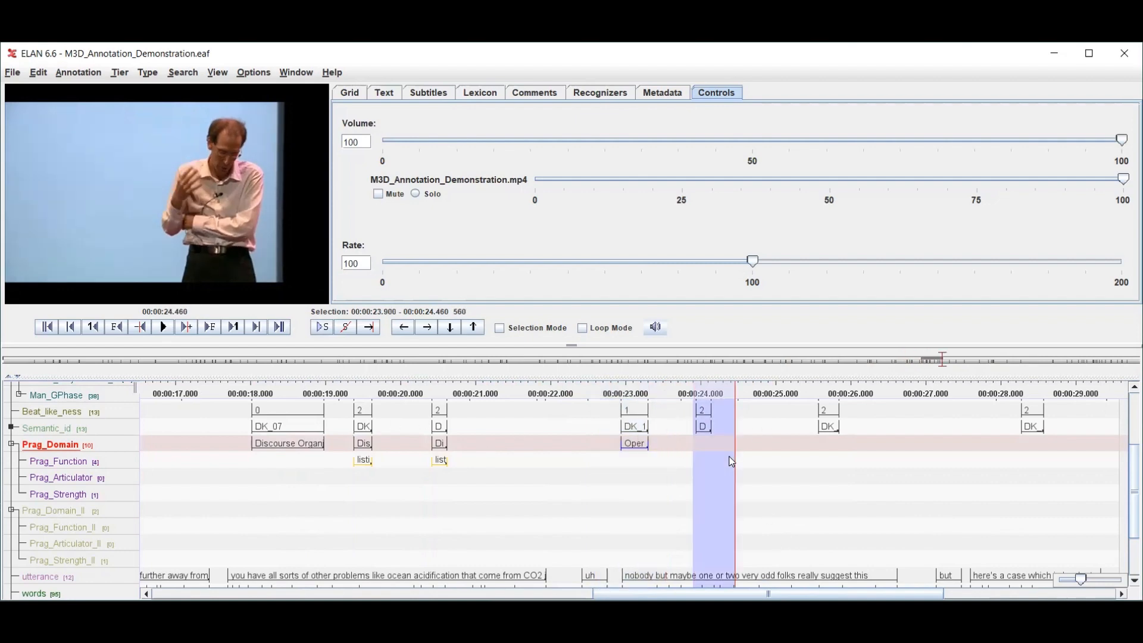
key(shift+space)
drag(677, 471, 768, 471)
key(shift+space)
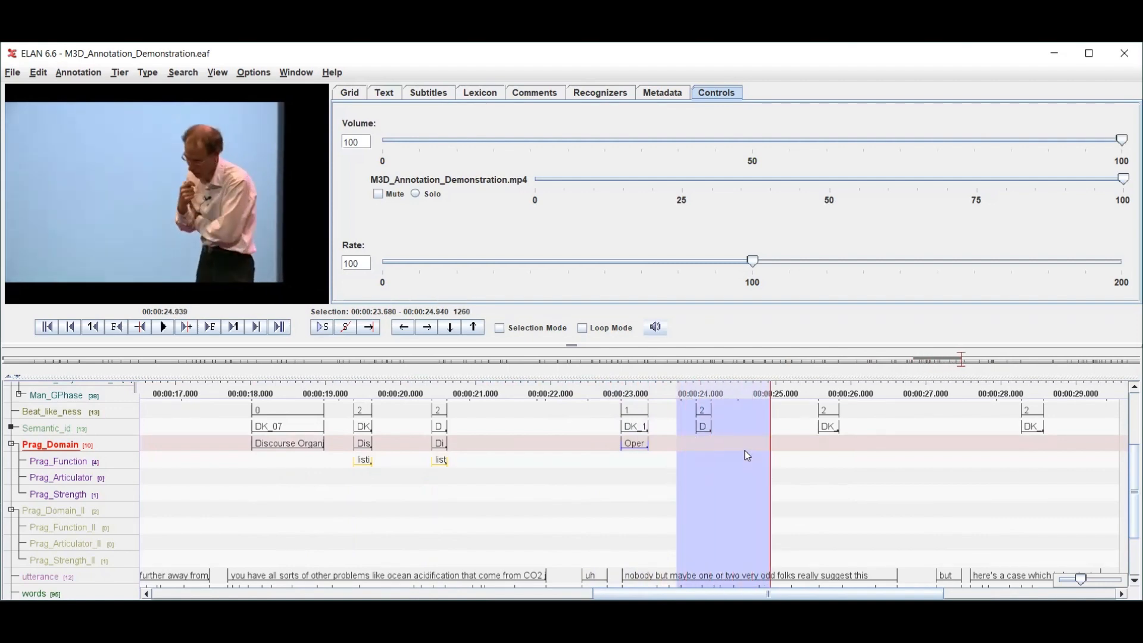
Step: Add a Prag_Domain annotation with the value Discourse Organization over the short gesture segment starting at about 23.94 s
click(706, 429)
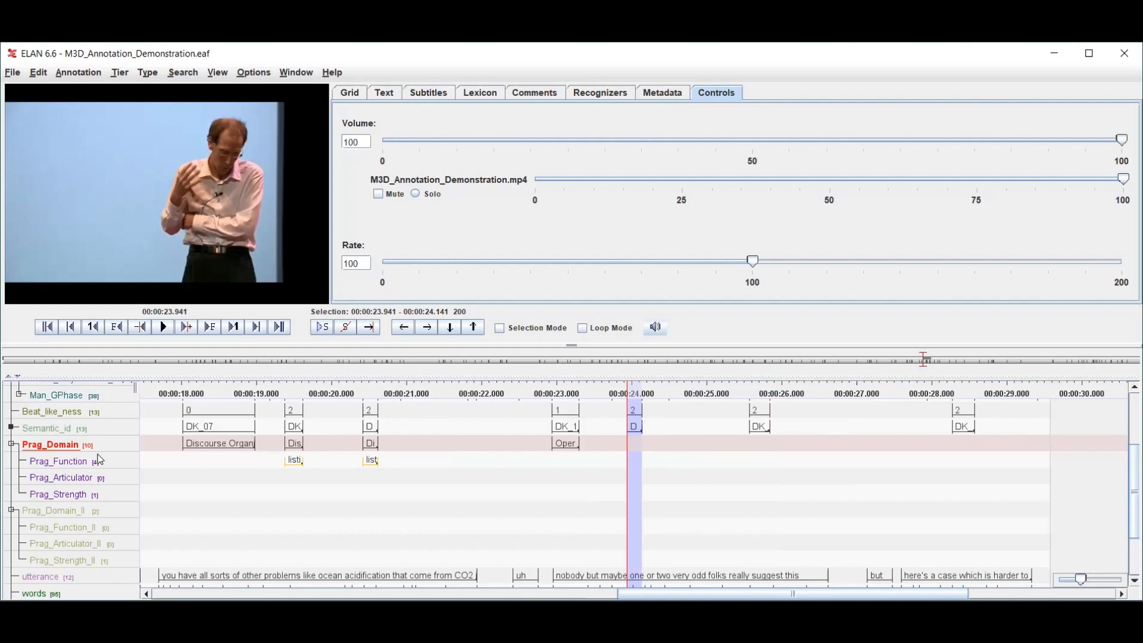
key(alt+n)
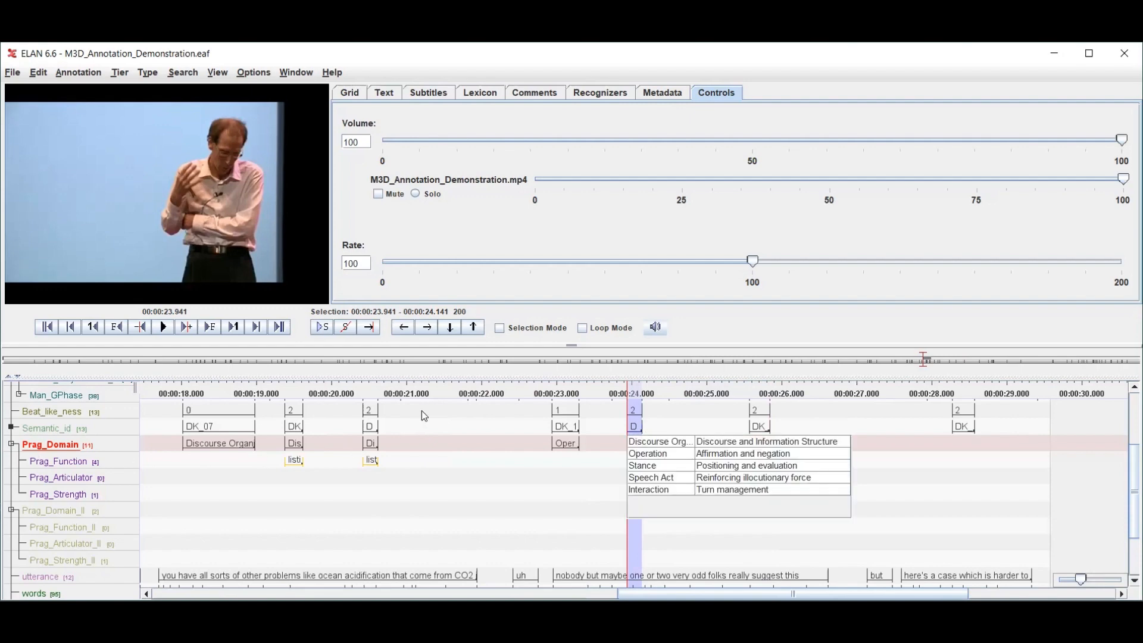
key(Return)
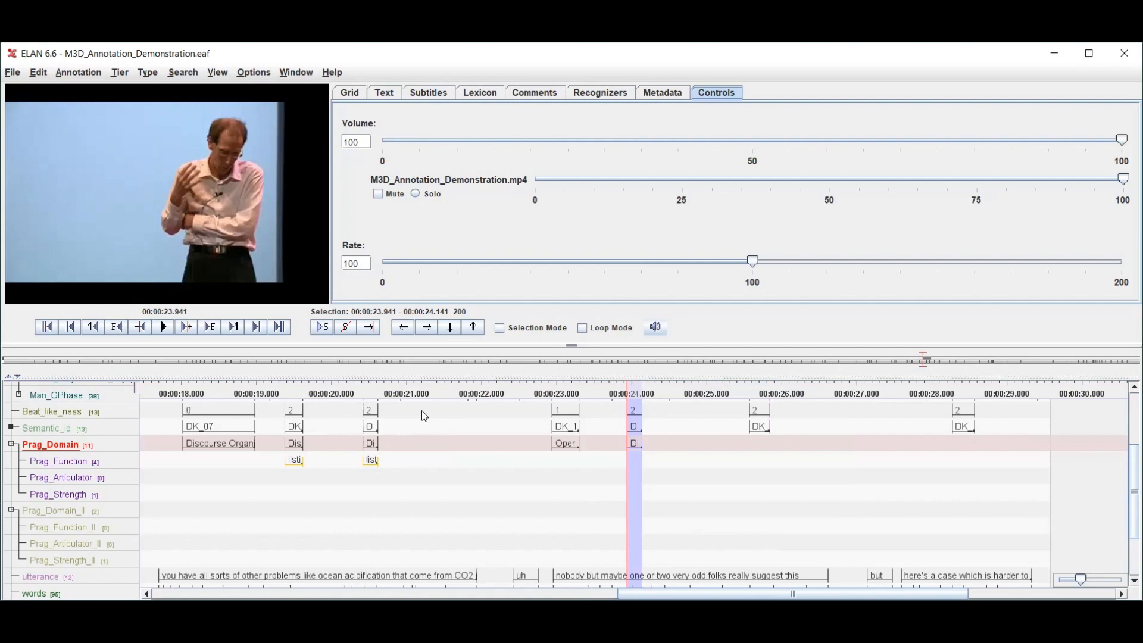
Step: Add a Prag_Domain_II annotation with the value Stance over the short gesture segment starting at about 23.94 s
click(46, 513)
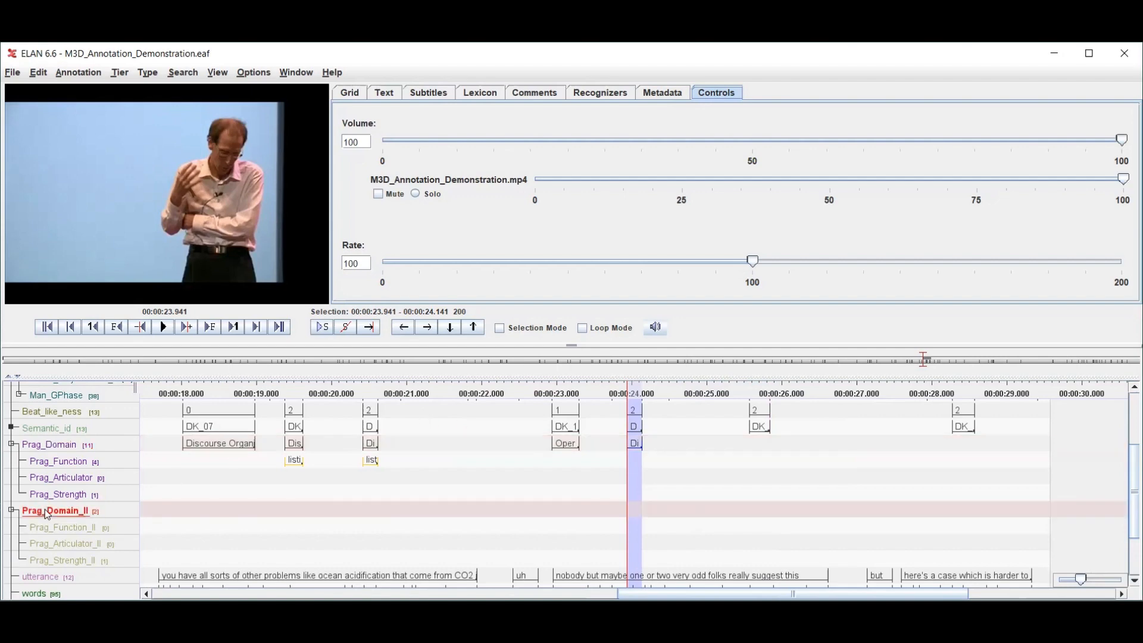
key(alt+n)
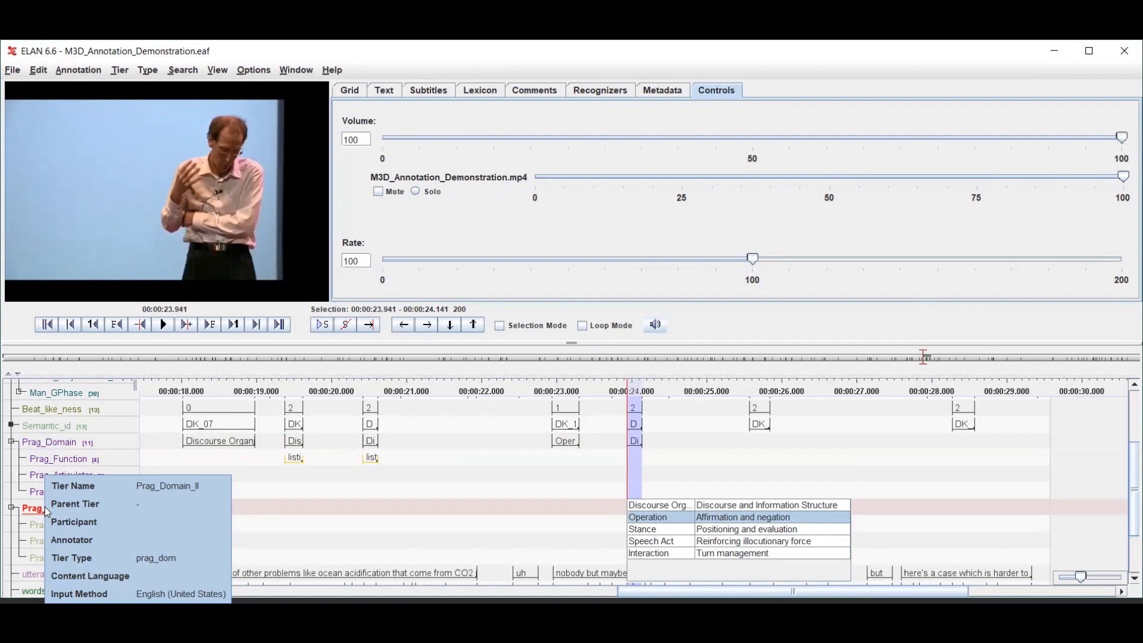
key(Down)
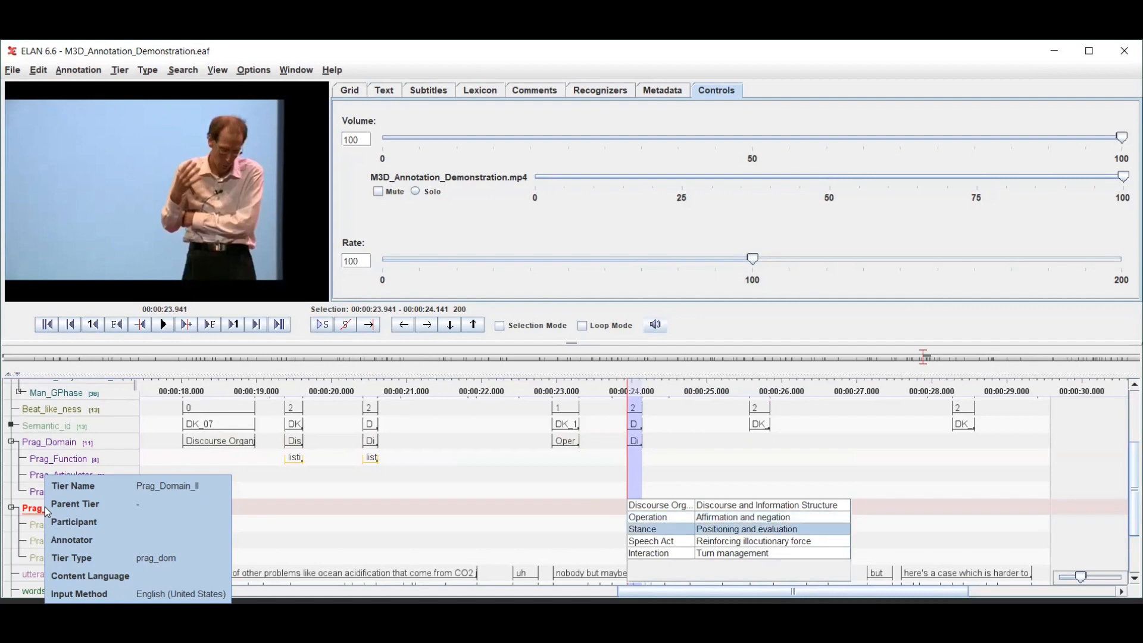
key(Return)
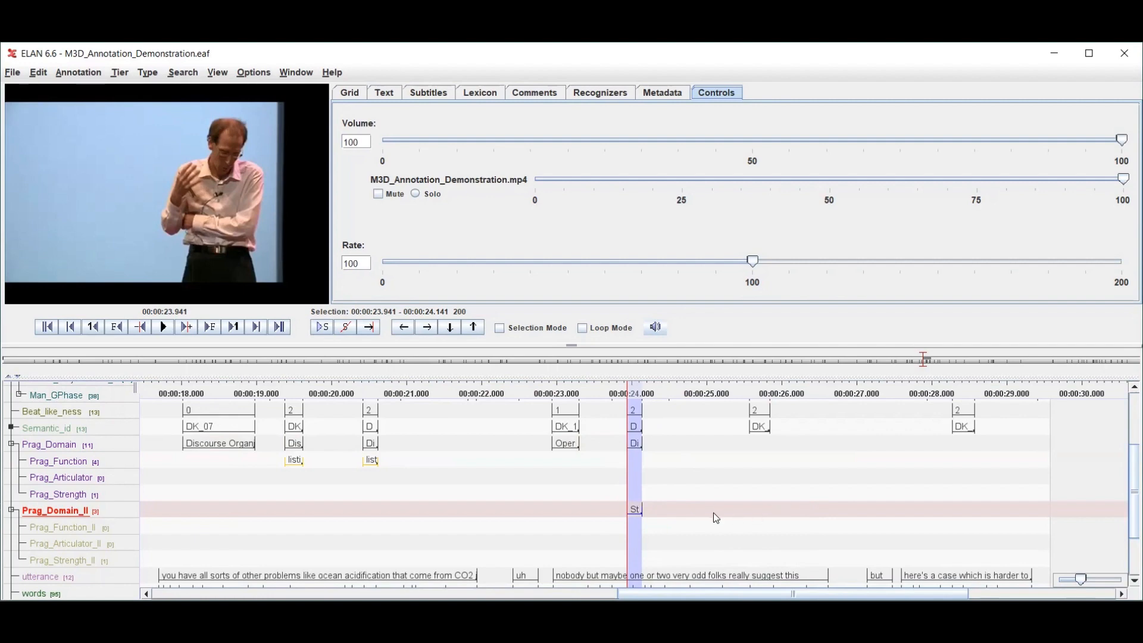
Step: Play back the stretch from about 25.10 s to 26.22 s around the utterance's third gesture and check its gesture tiers
drag(713, 513, 800, 522)
key(shift+space)
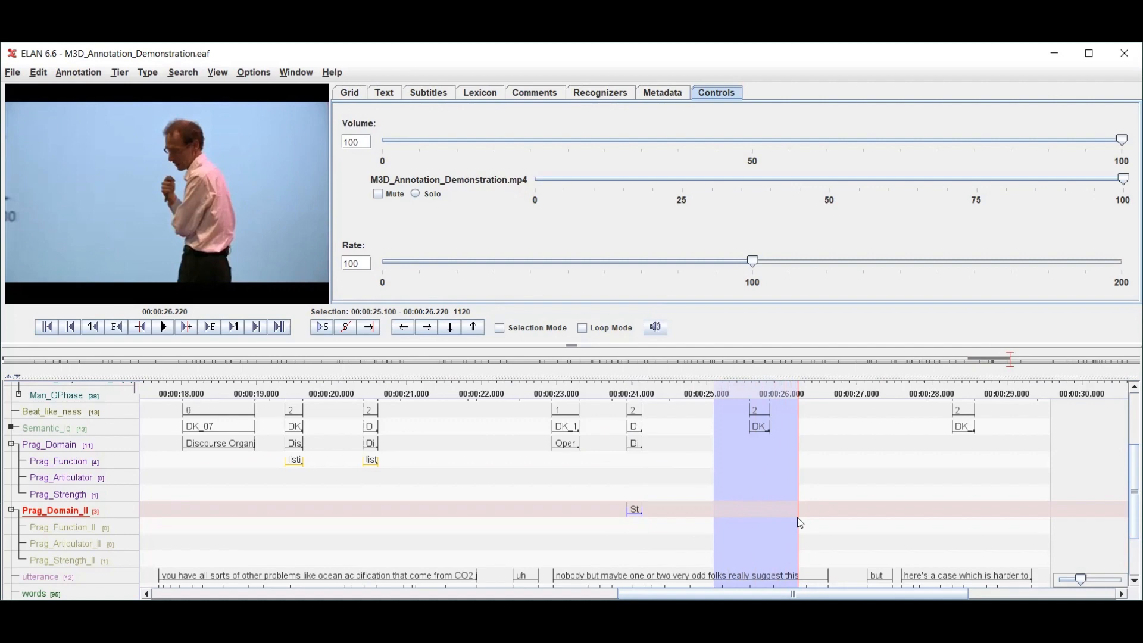
scroll(781, 473, up, 3)
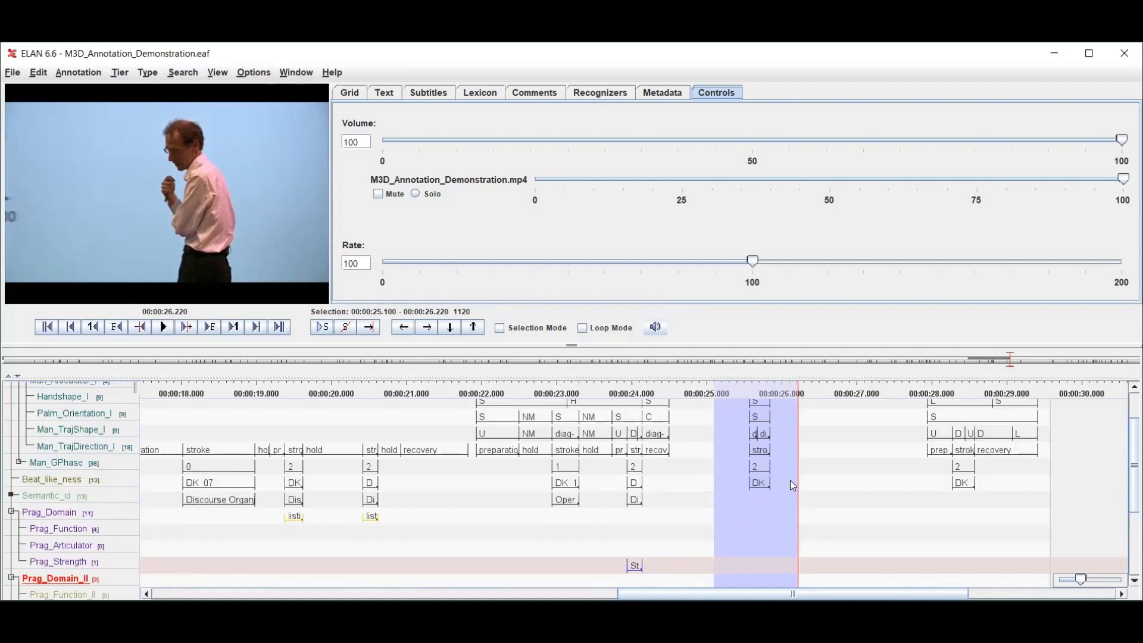
scroll(594, 583, down, 3)
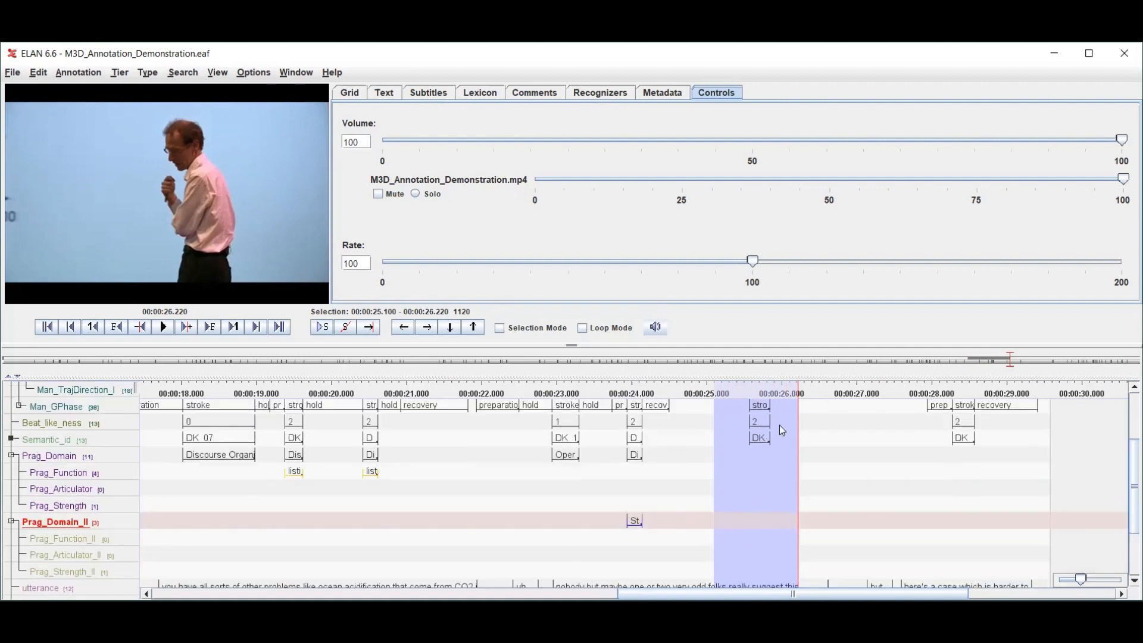
scroll(761, 437, down, 1)
Step: Add a Prag_Domain annotation with the value Stance over the gesture segment starting at about 25.58 s
click(760, 427)
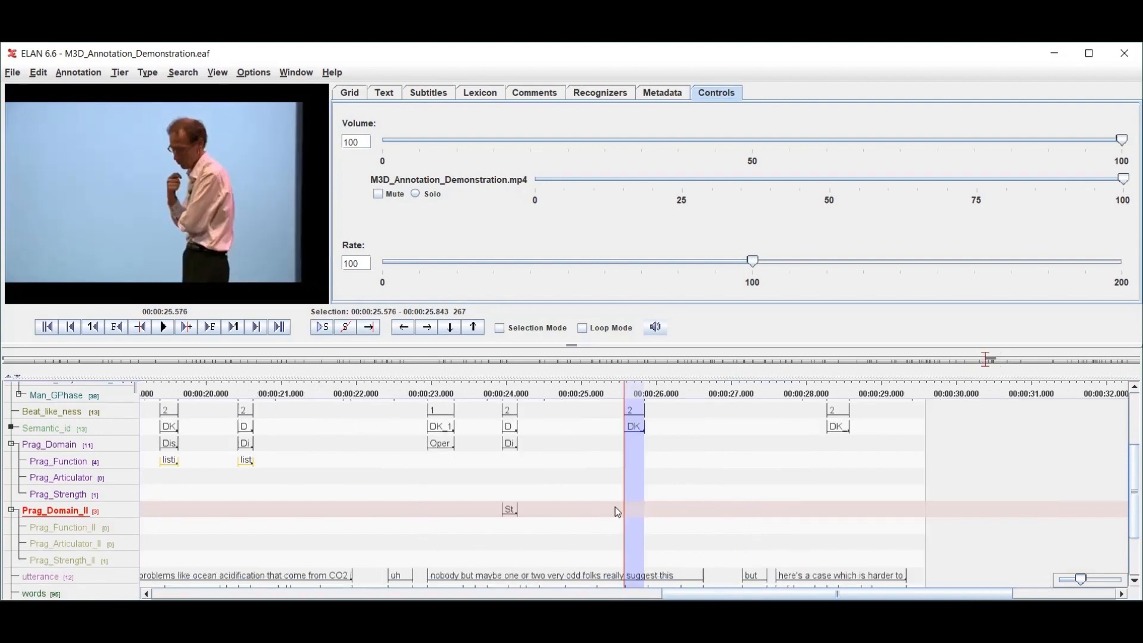
click(62, 448)
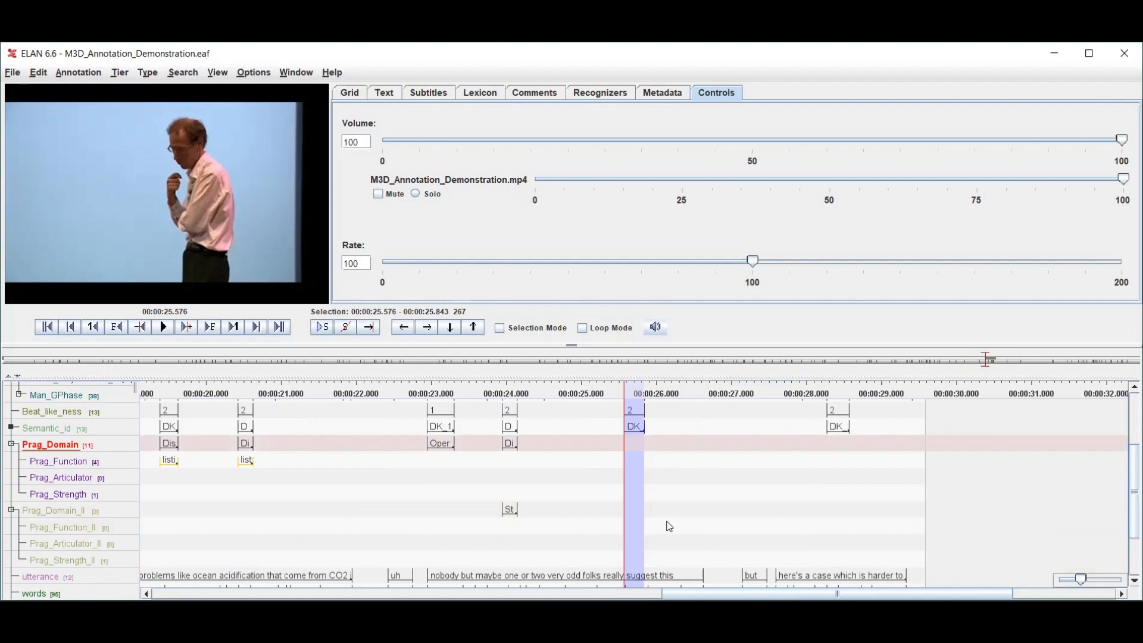
key(alt+n)
key(Down)
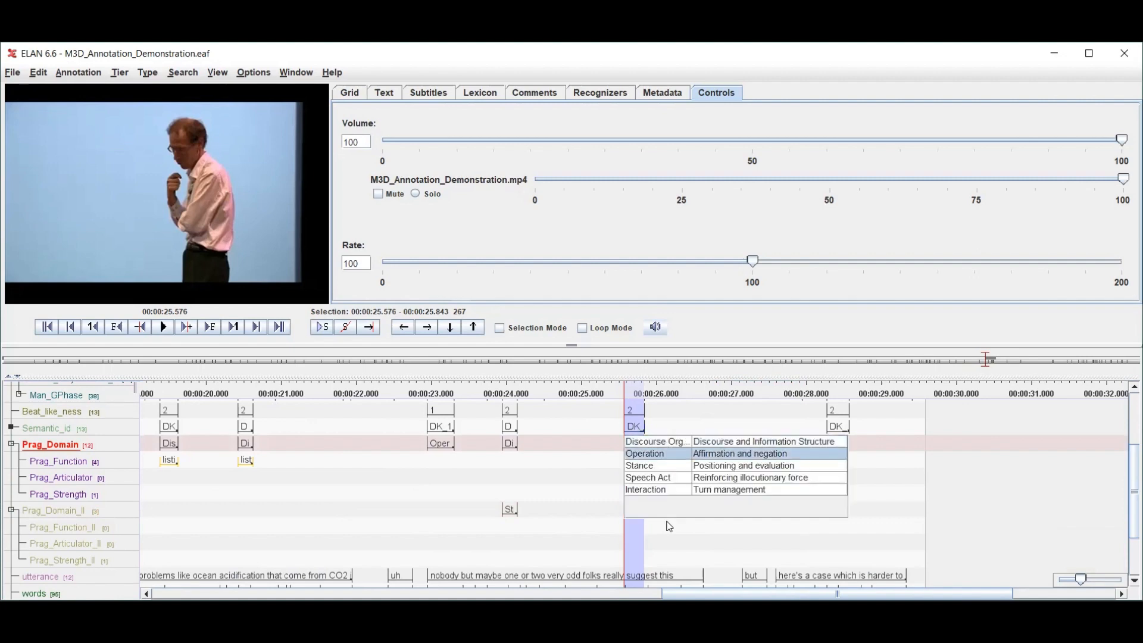
key(Down)
key(Return)
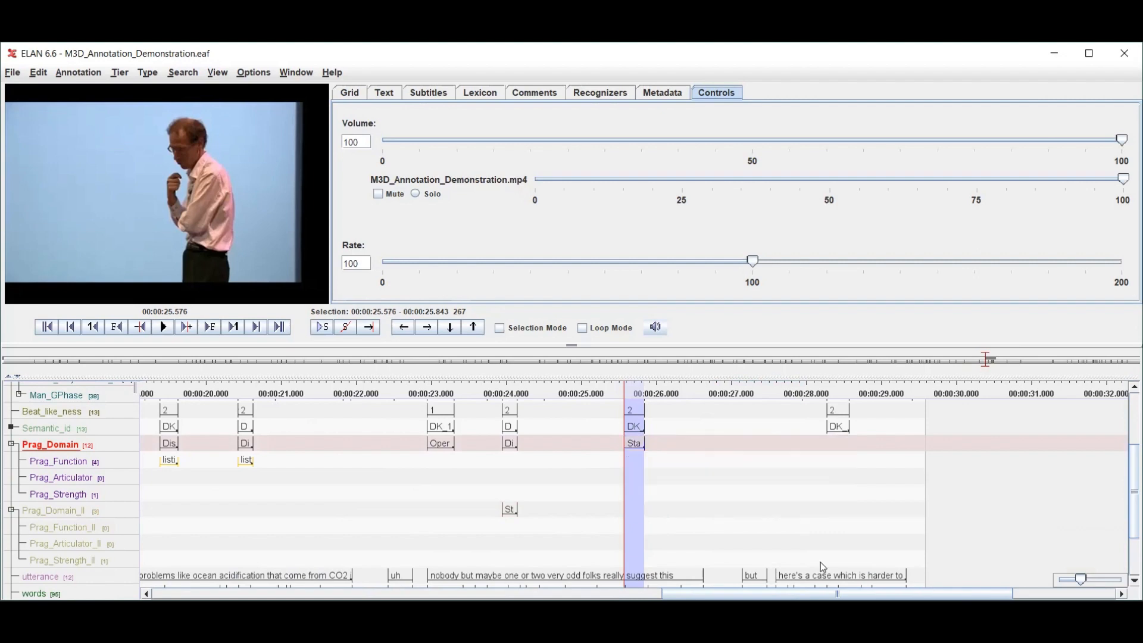
Step: Play back about 27.53 s to 29.02 s and the whole utterance "here's a case which is harder to"
key(ctrl+space)
drag(772, 500, 882, 505)
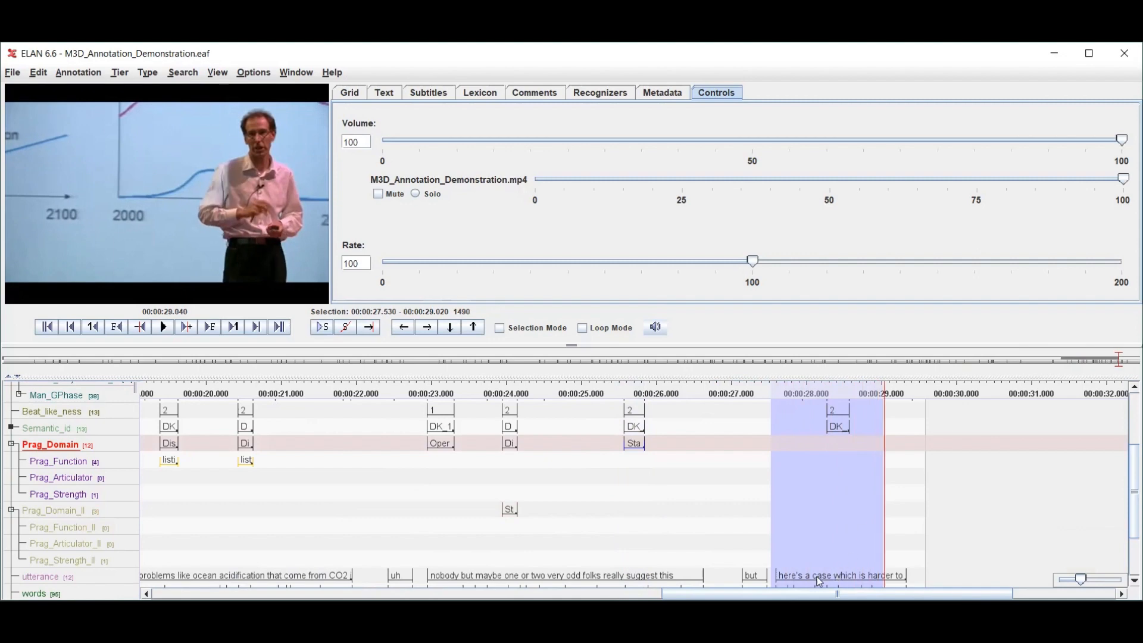
click(816, 575)
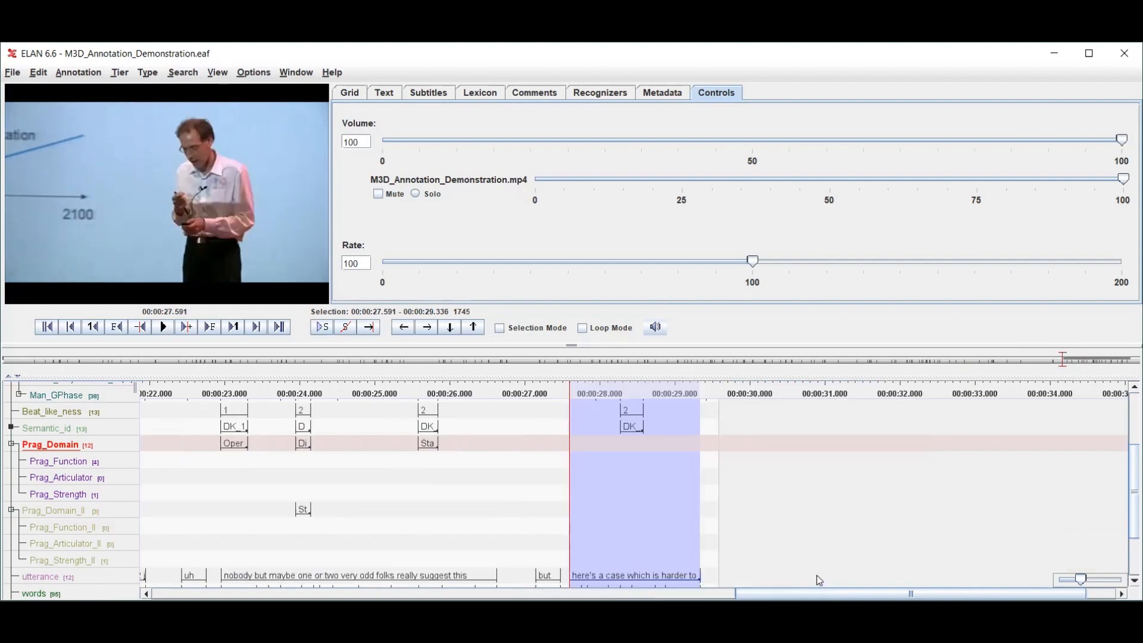
key(ctrl+space)
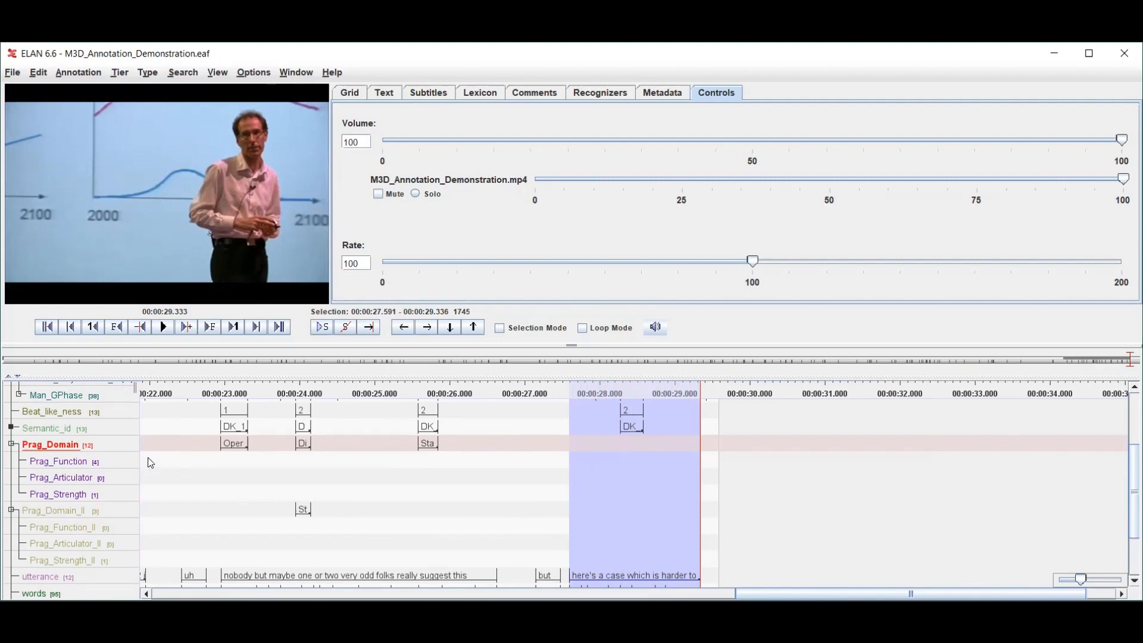
Step: Add a Prag_Domain annotation with the value Stance over the last gesture segment, starting at about 28.28 s
key(alt+Left)
key(alt+n)
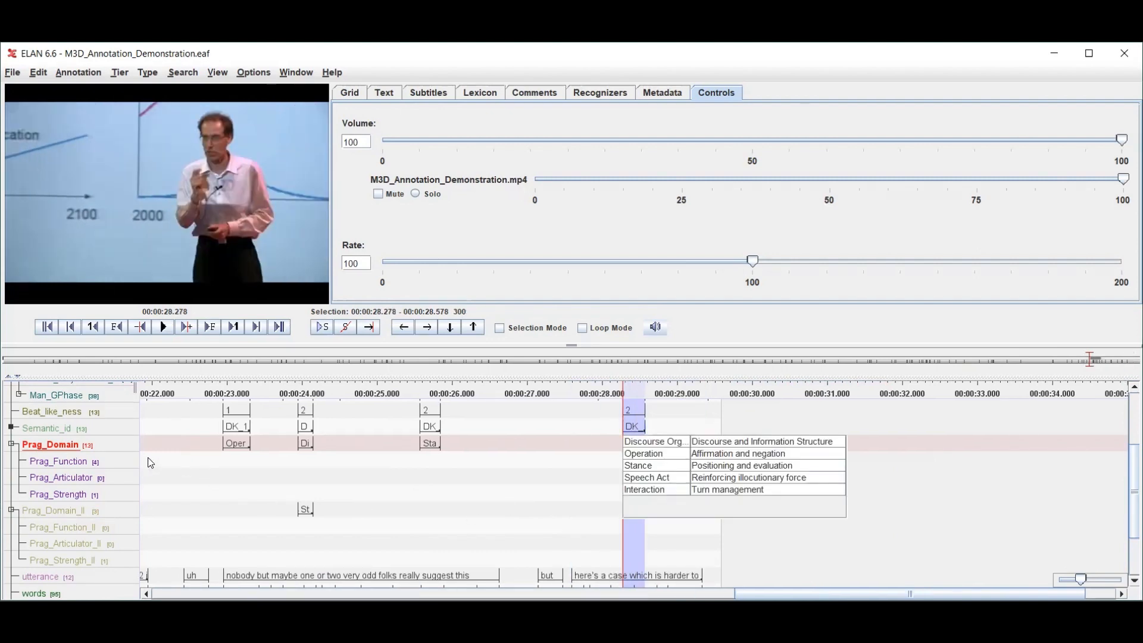
key(s)
key(Return)
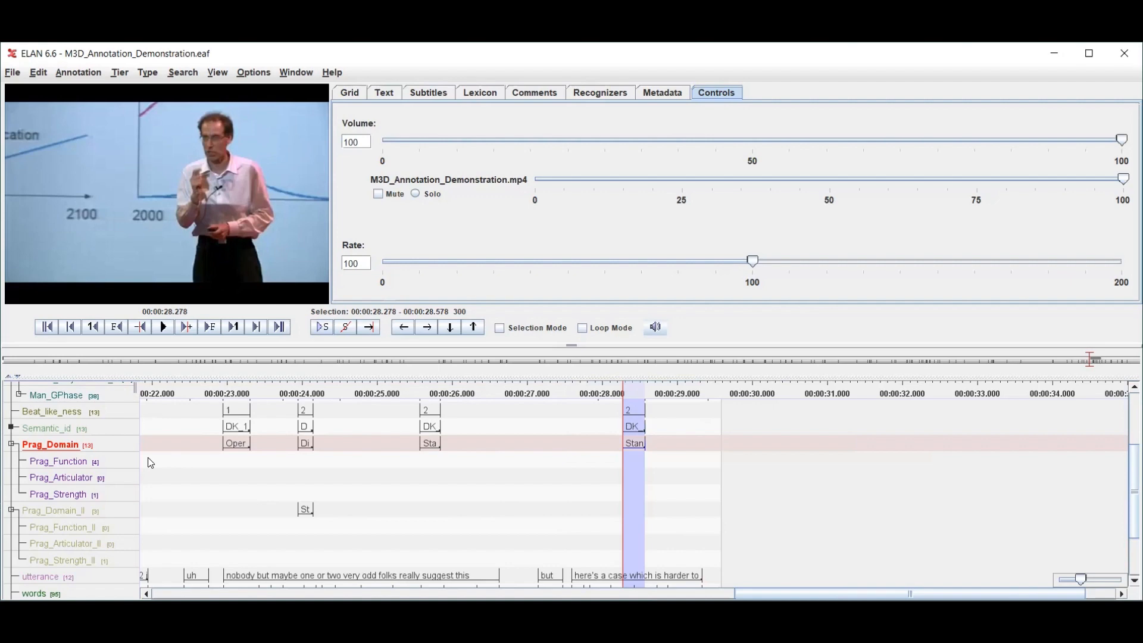
Step: Add a Prag_Domain_II annotation with the value Discourse Organization over the gesture segment starting at about 28.28 s, and return to the first gestures from DK_01
click(83, 514)
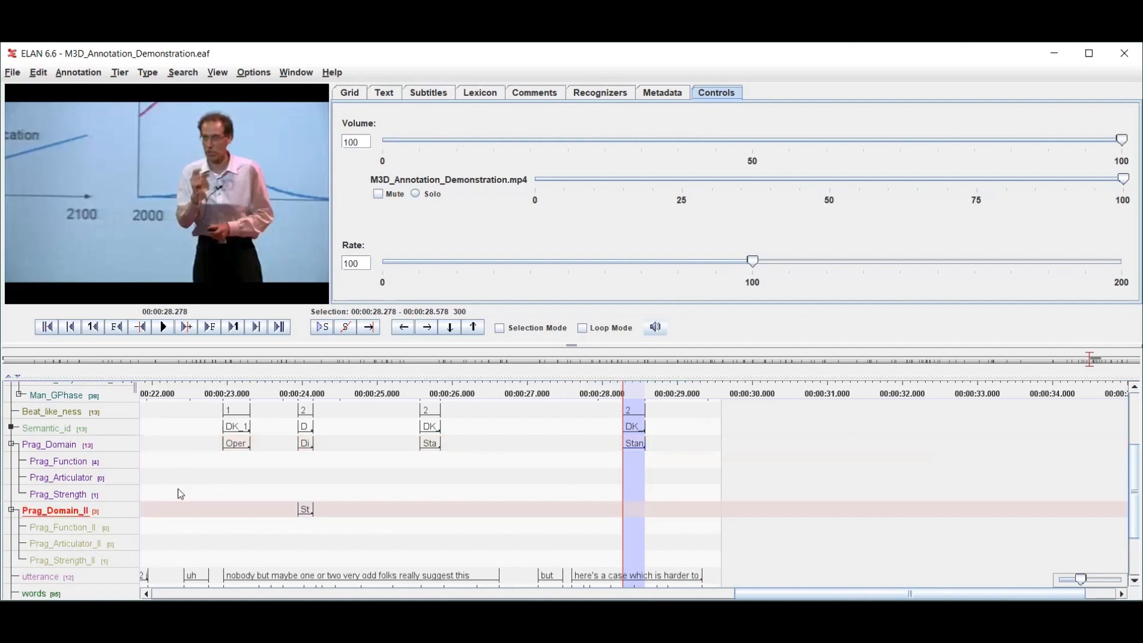
key(alt+n)
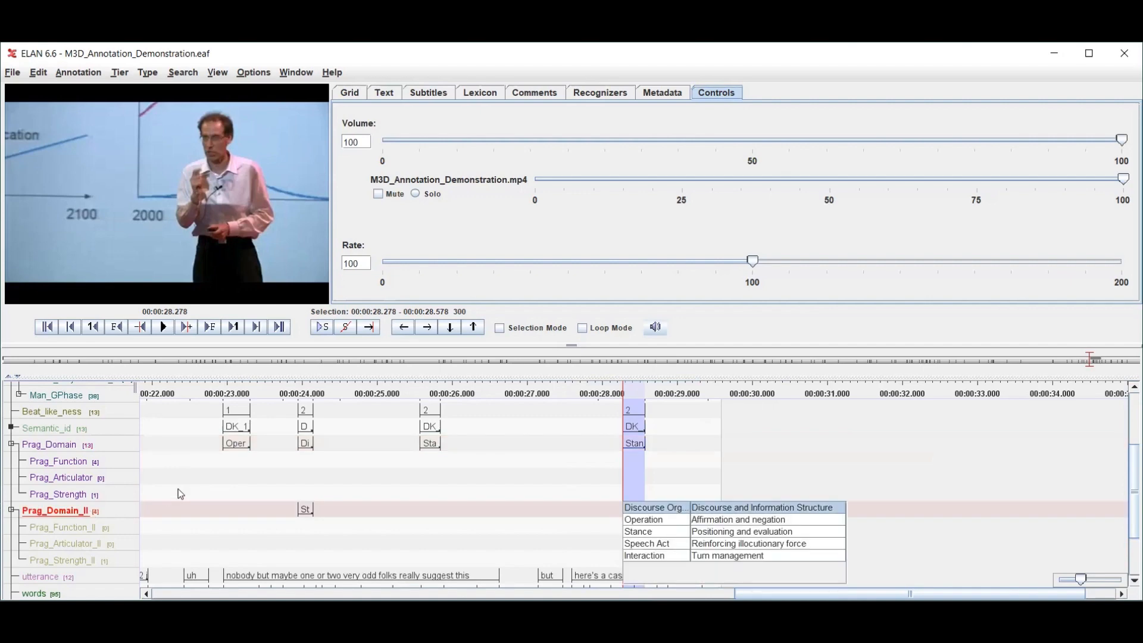
key(Return)
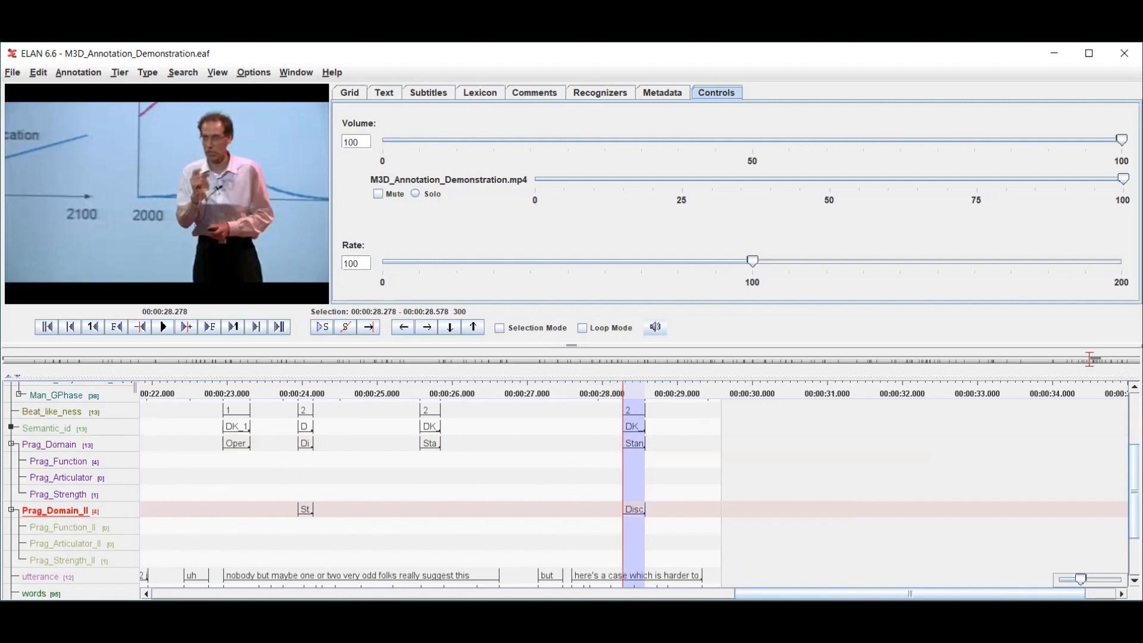
drag(909, 593, 327, 594)
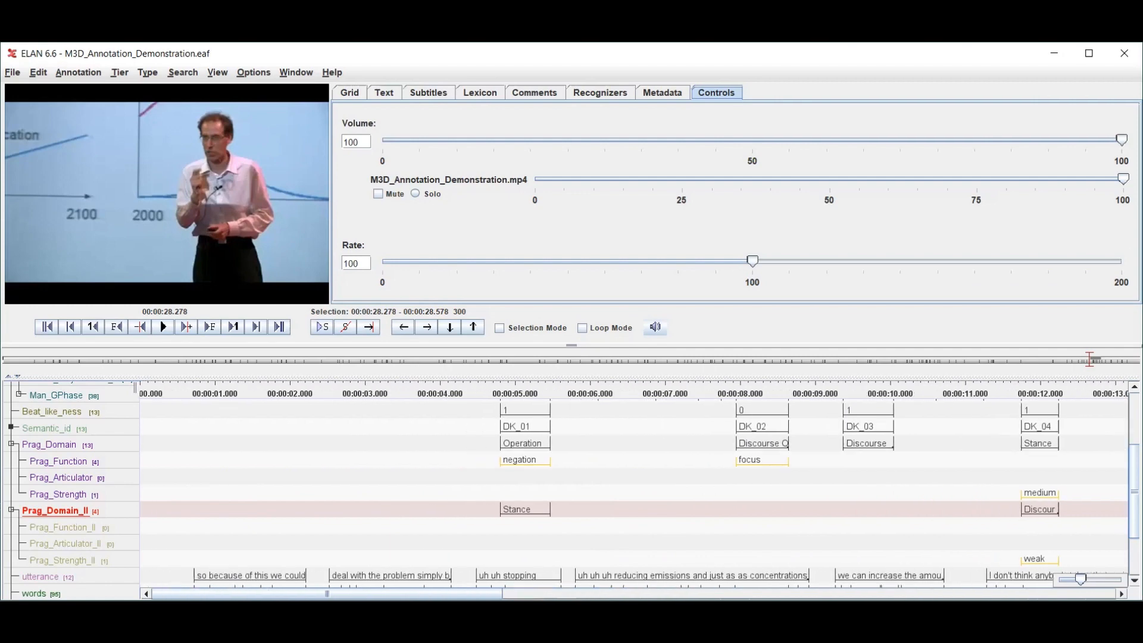